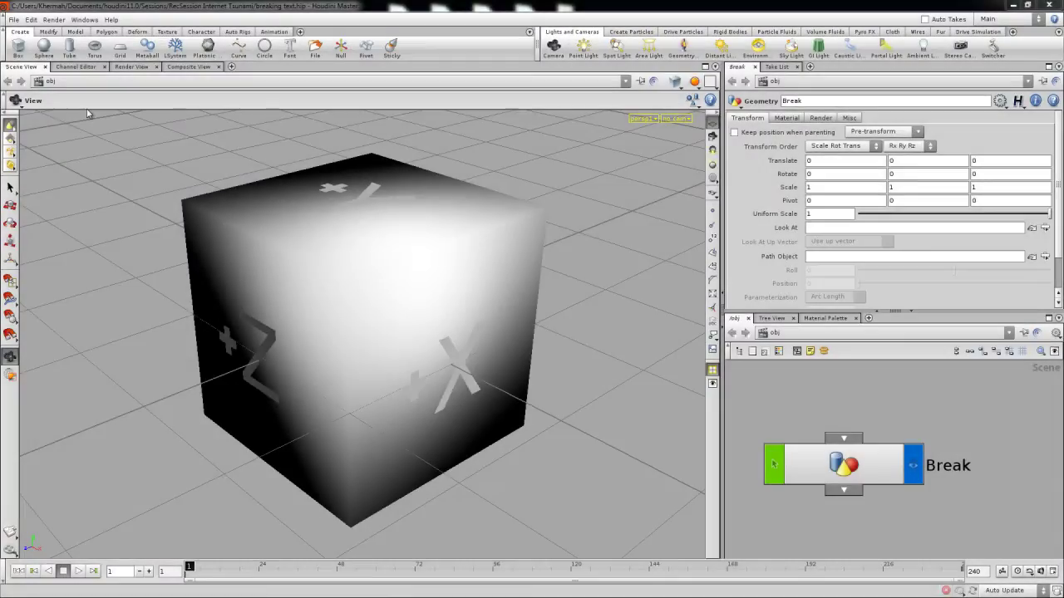
Go inside the Break geometry object, add a Font node below file1 and make it the displayed node
drag(436, 320, 423, 331)
double_click(841, 470)
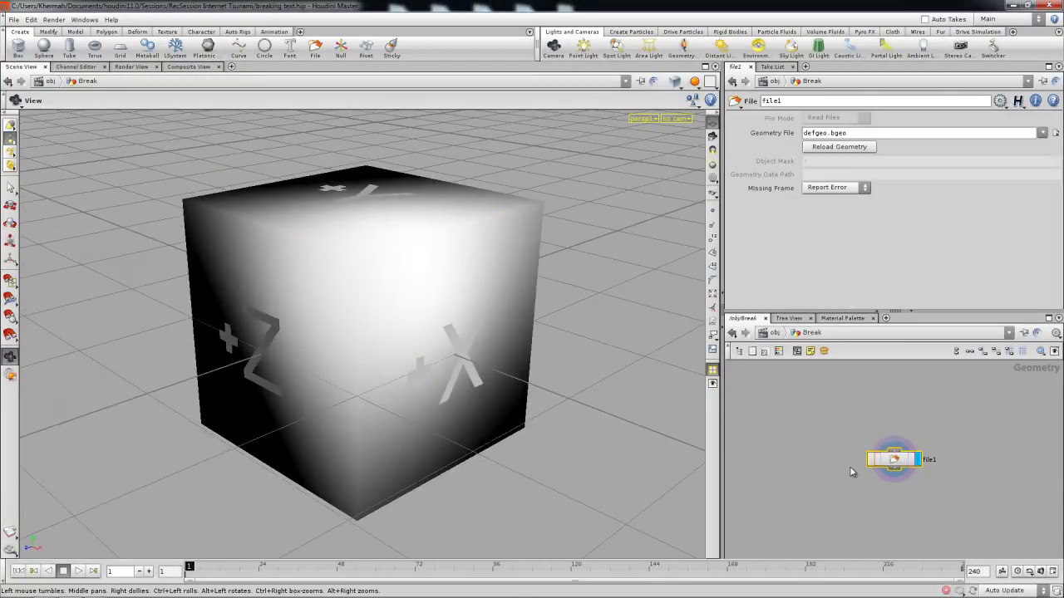
key(Tab)
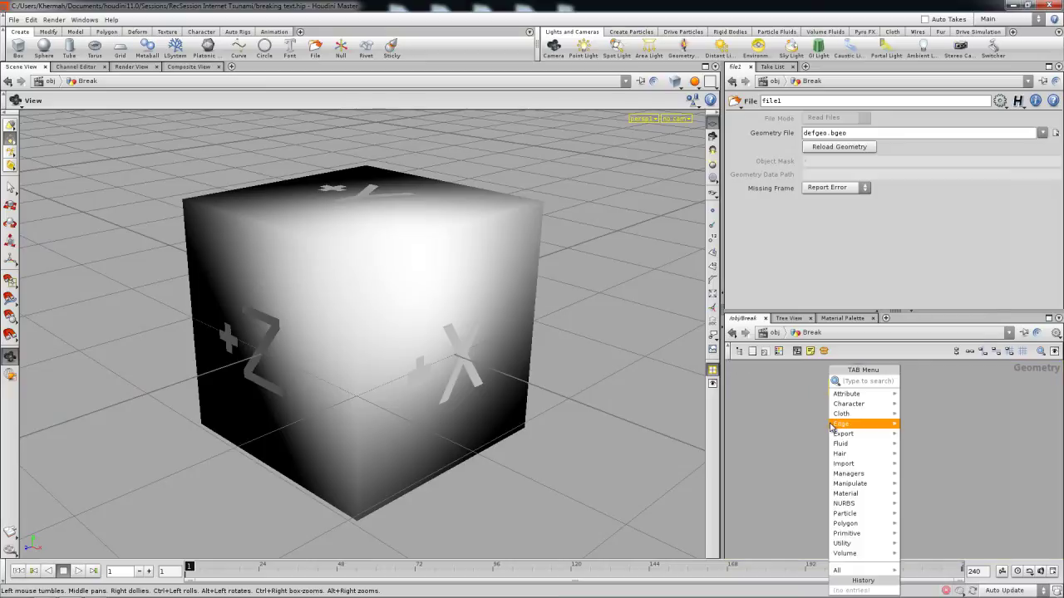
text(f)
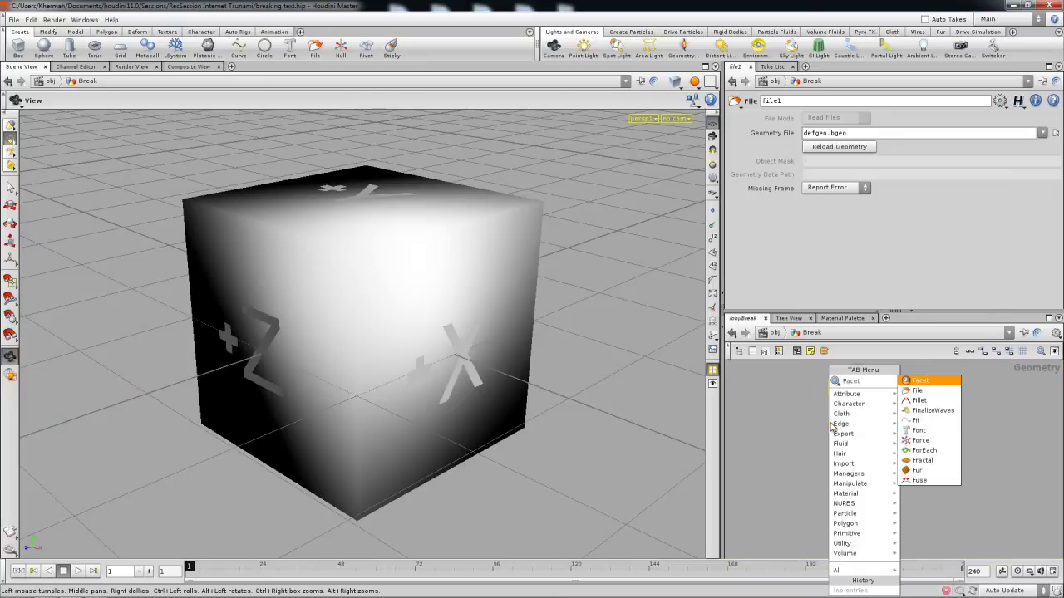
click(919, 430)
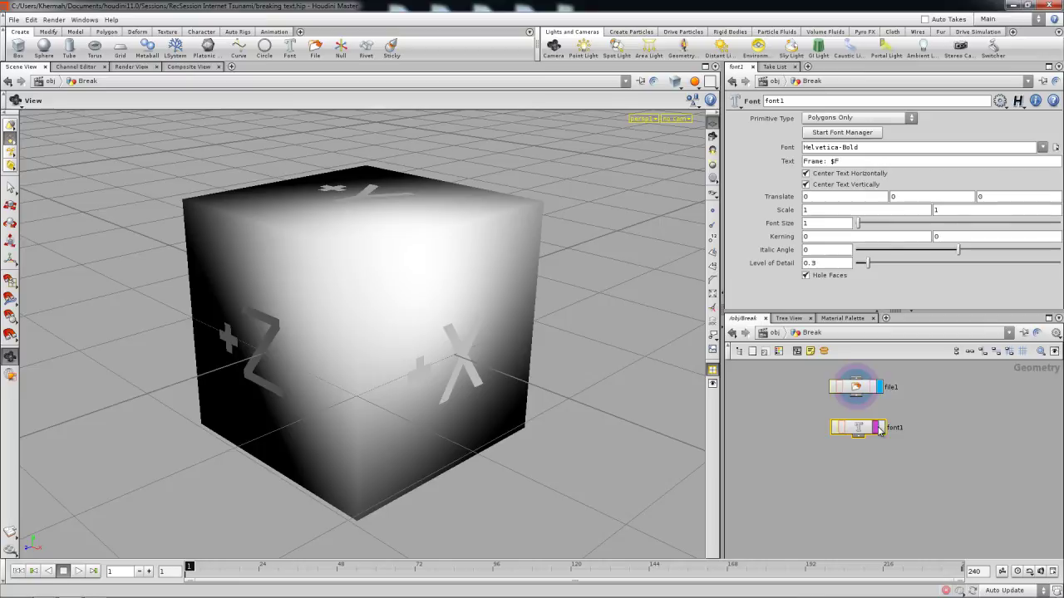
click(861, 430)
drag(480, 364, 502, 365)
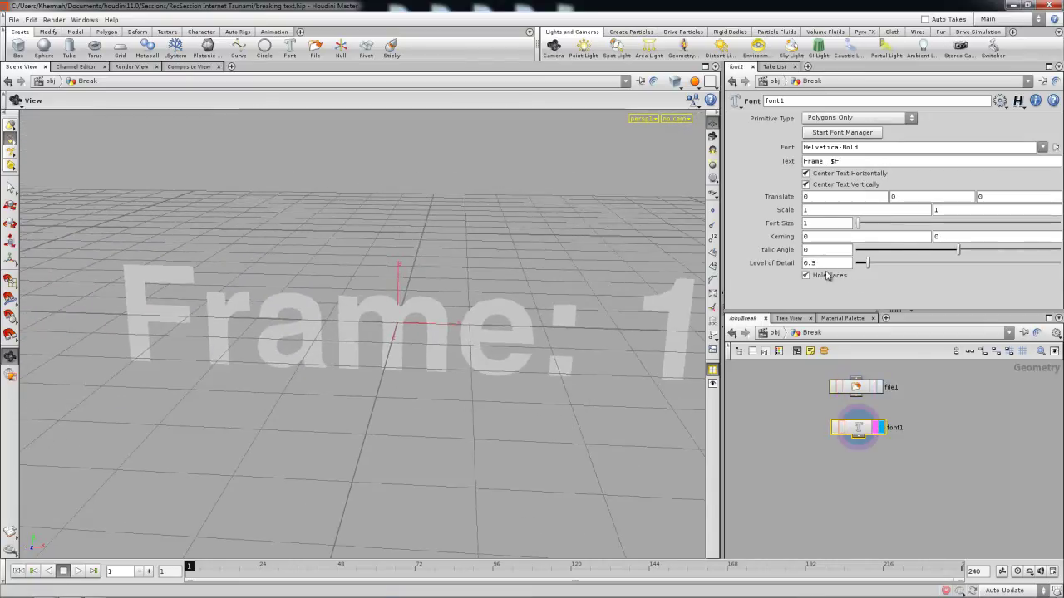
Raise the Font node's Level of Detail to 0.57 and show the text in wireframe in the viewport
drag(872, 263, 881, 264)
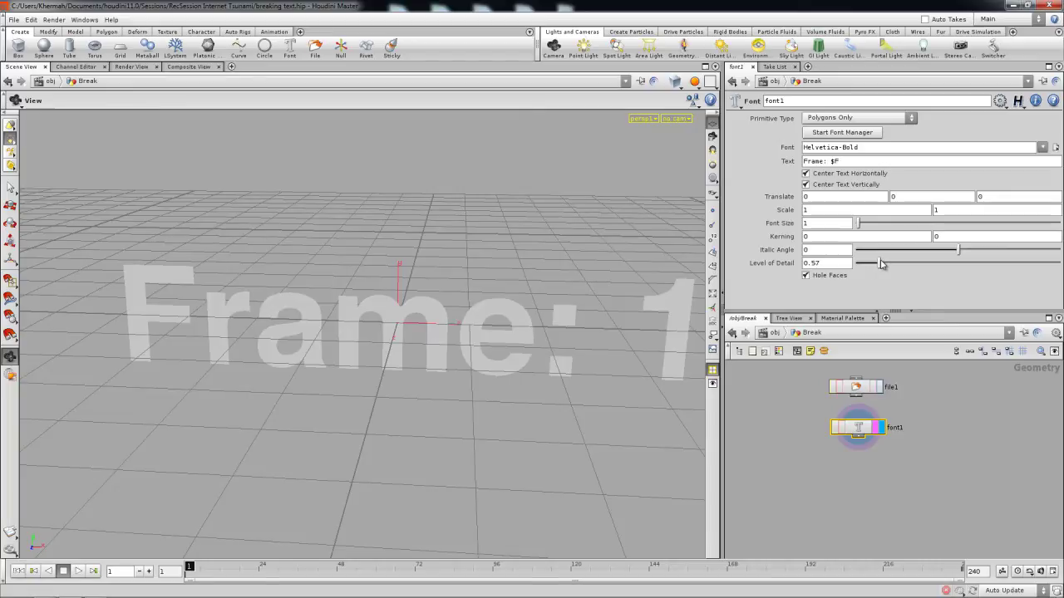
drag(463, 294, 500, 292)
key(shift+w)
mouse_move(420, 346)
right_down()
mouse_move(636, 366)
mouse_move(765, 357)
right_up()
scroll(446, 298, down, 6)
drag(383, 327, 490, 337)
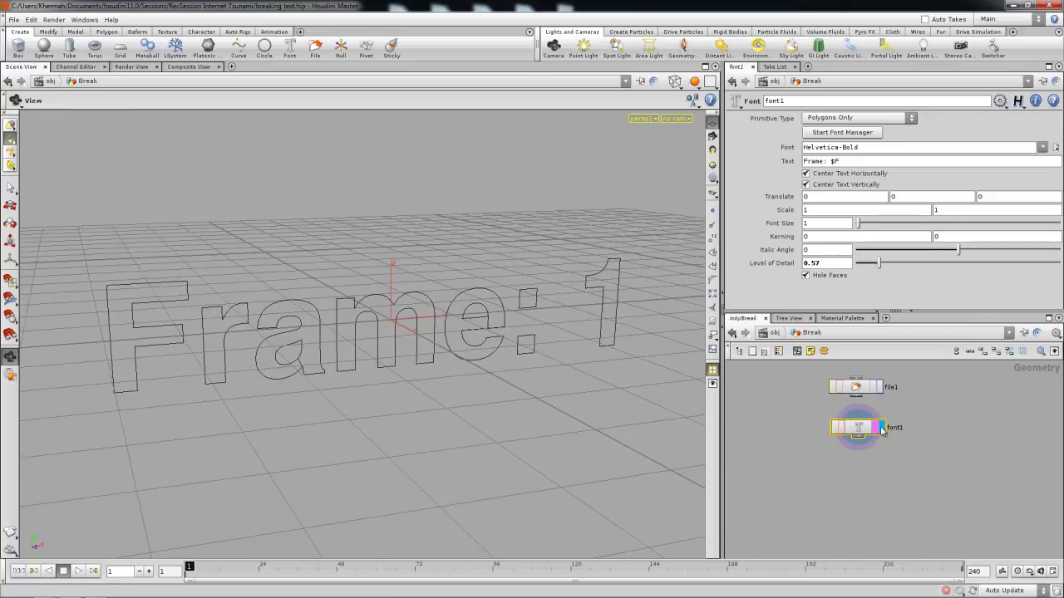
scroll(907, 455, down, 4)
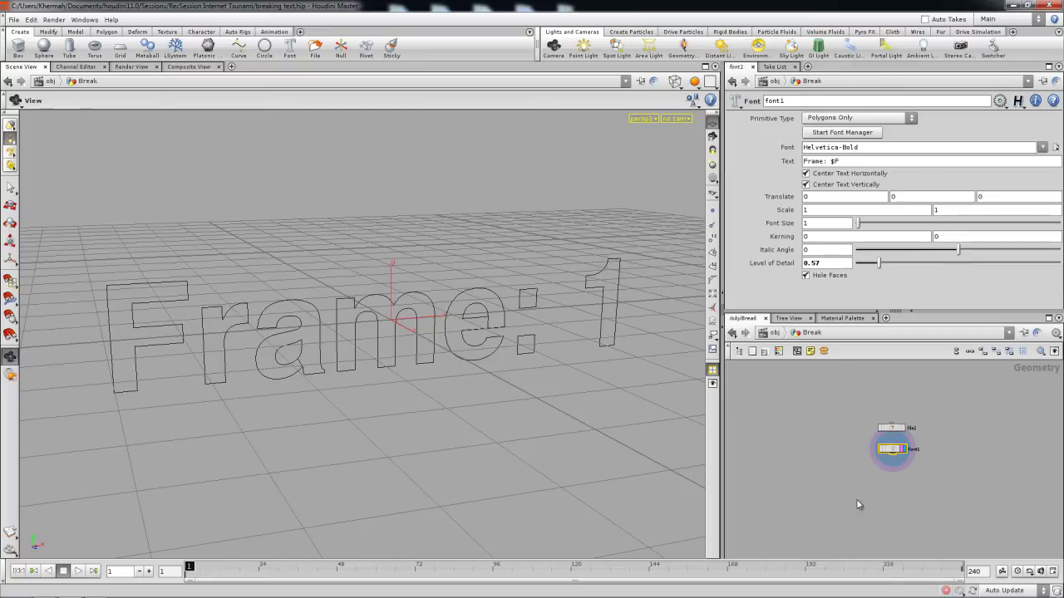
scroll(893, 503, up, 5)
middle_drag(911, 507, 905, 493)
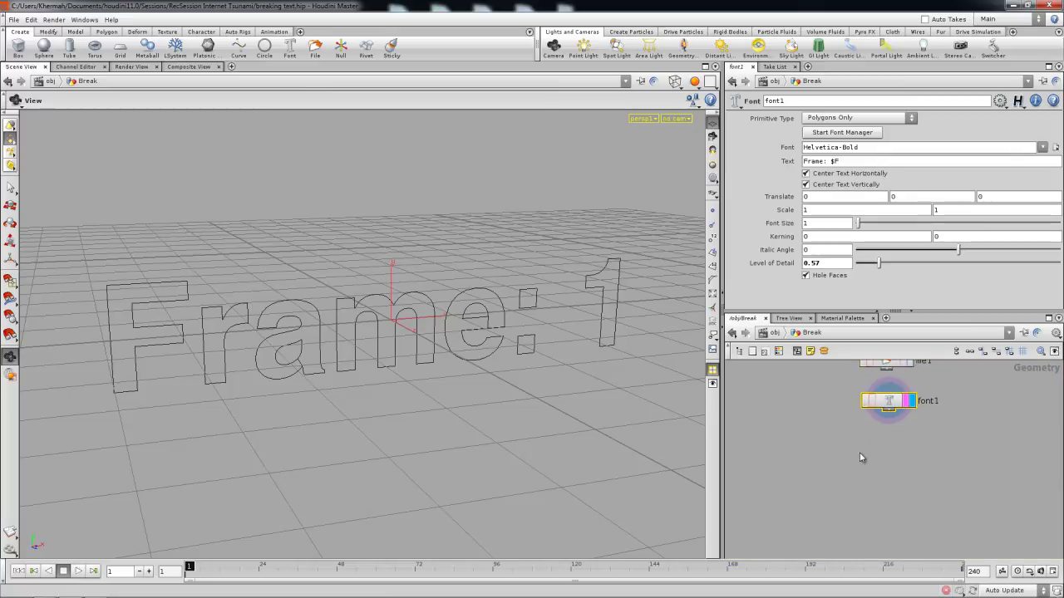
middle_drag(860, 458, 860, 446)
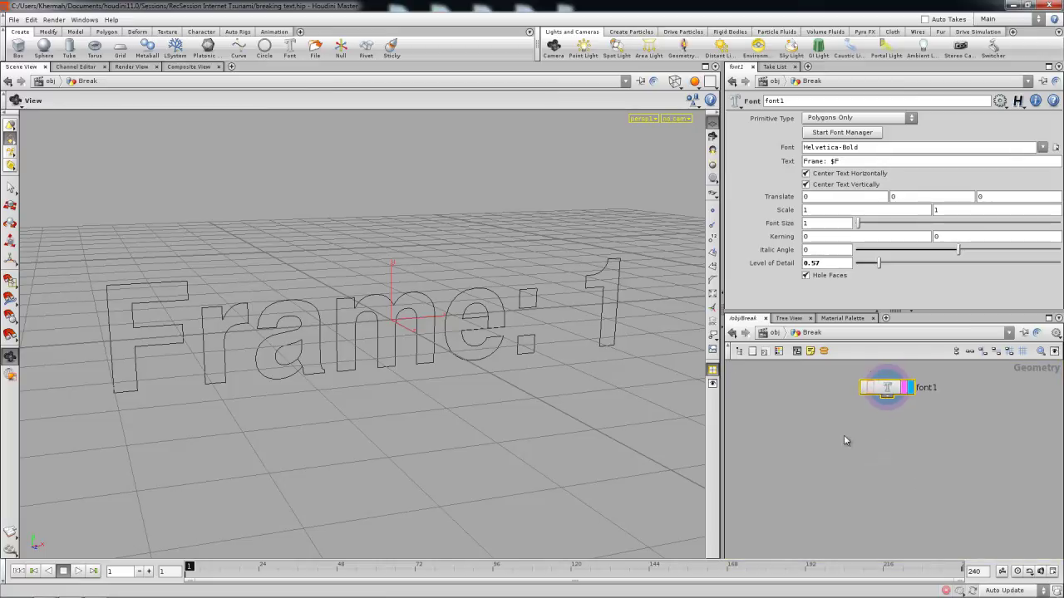
mouse_move(465, 361)
mouse_down()
mouse_move(446, 361)
mouse_move(471, 363)
mouse_up()
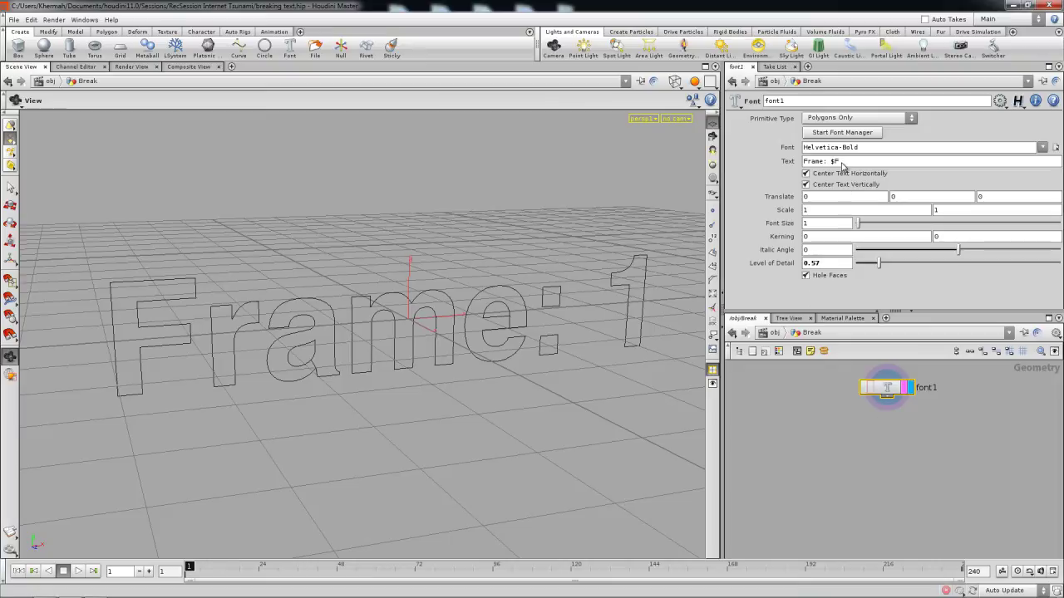
drag(846, 164, 795, 169)
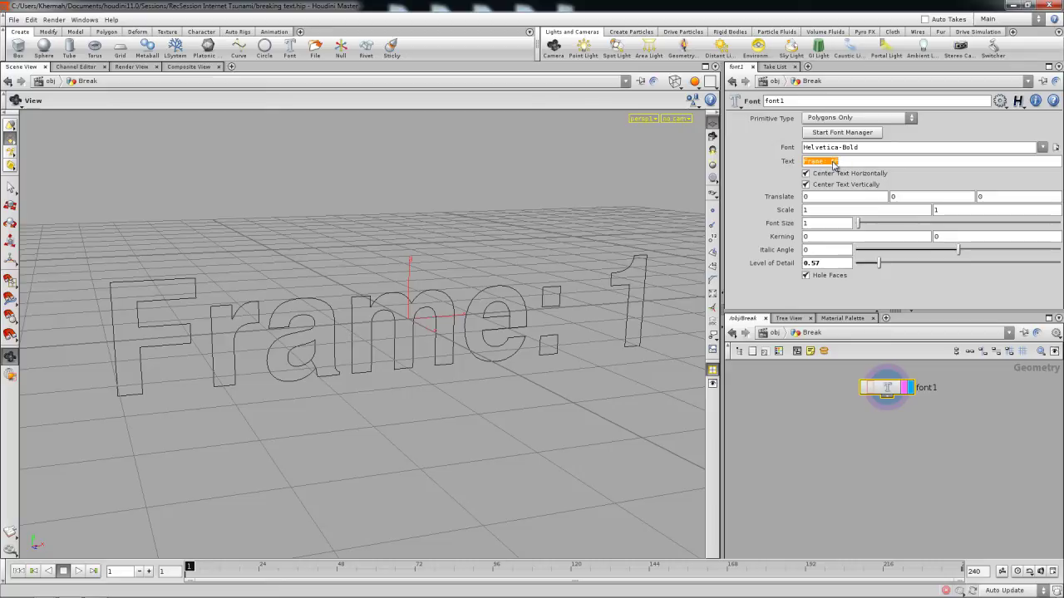
click(795, 453)
Return the viewport to shaded display and open a Python Shell in an enlarged window
mouse_move(482, 397)
mouse_down()
mouse_move(490, 380)
mouse_move(440, 355)
mouse_up()
key(w)
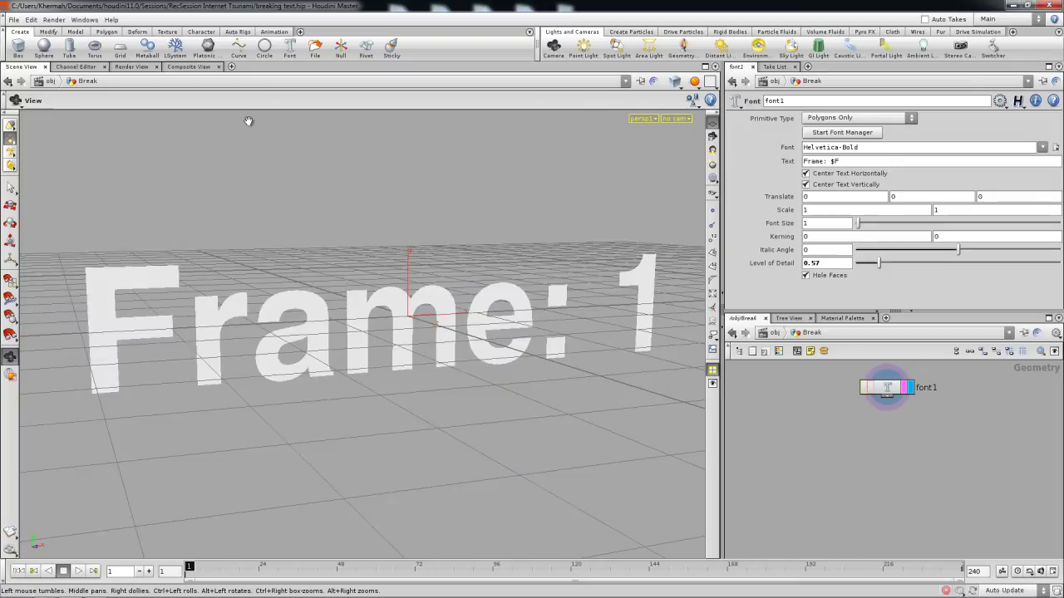
click(84, 19)
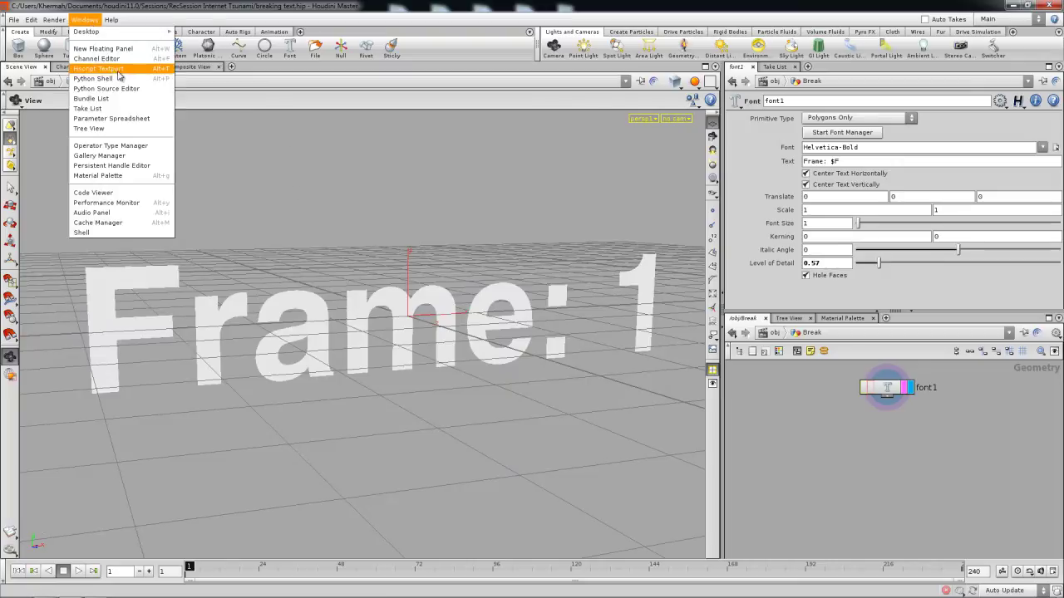
click(304, 205)
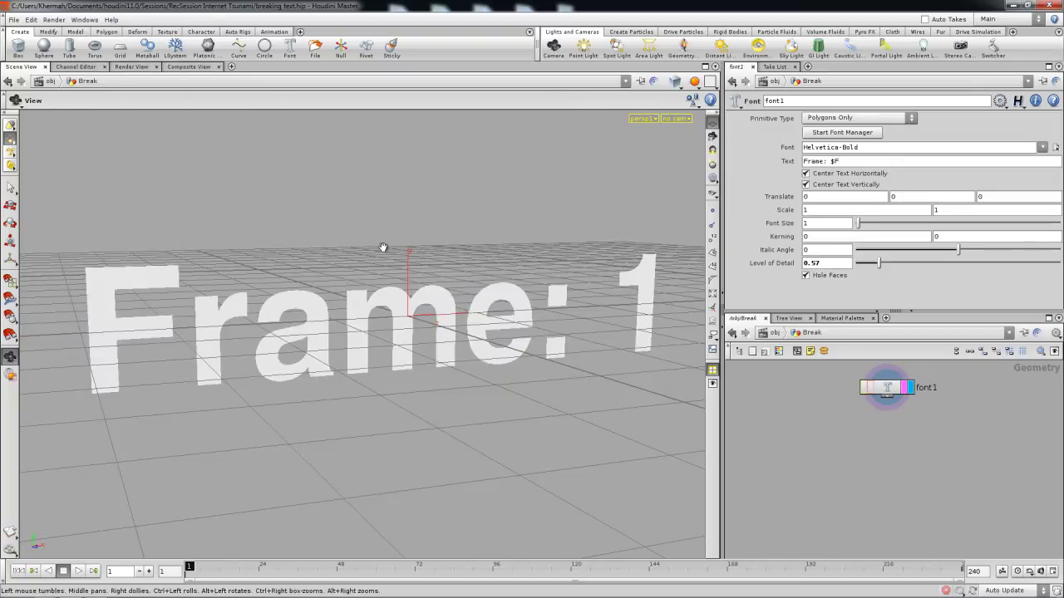
drag(443, 145, 501, 215)
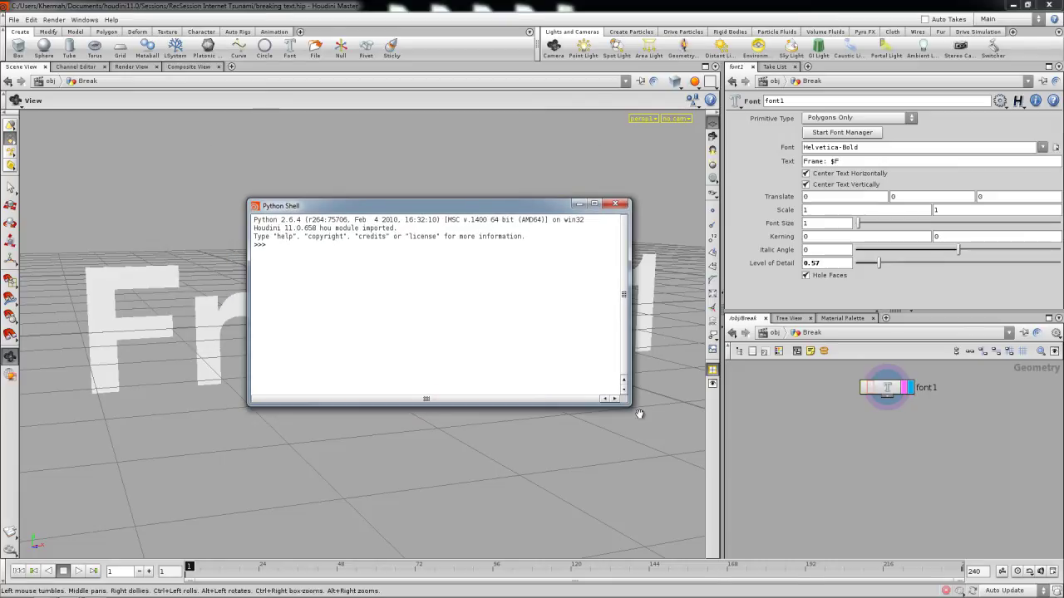
drag(632, 407, 663, 496)
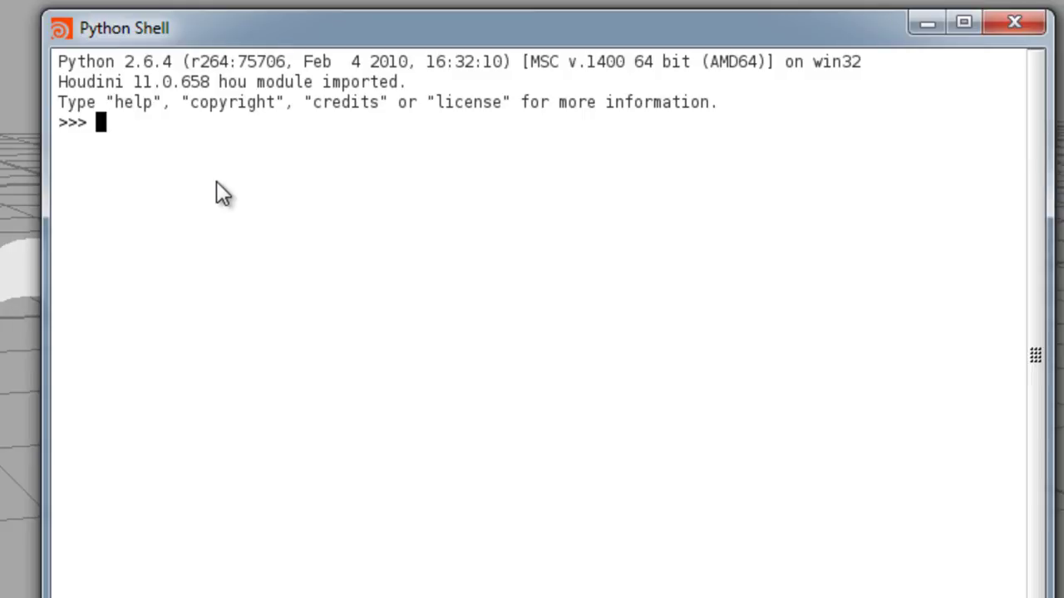
Assign hou.os to a variable named os in the Python Shell
text(os )
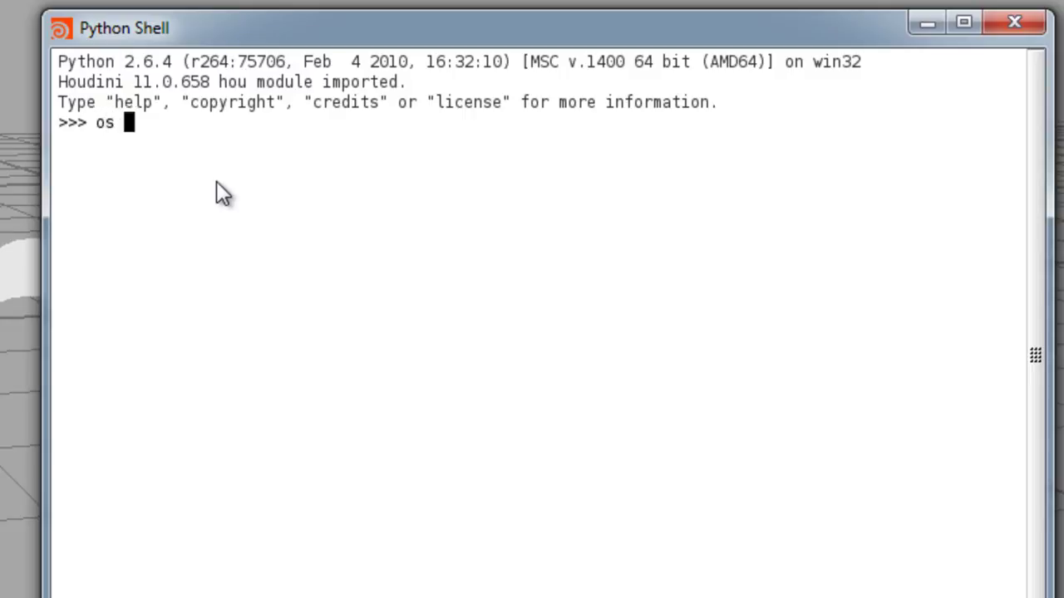
text(= hou)
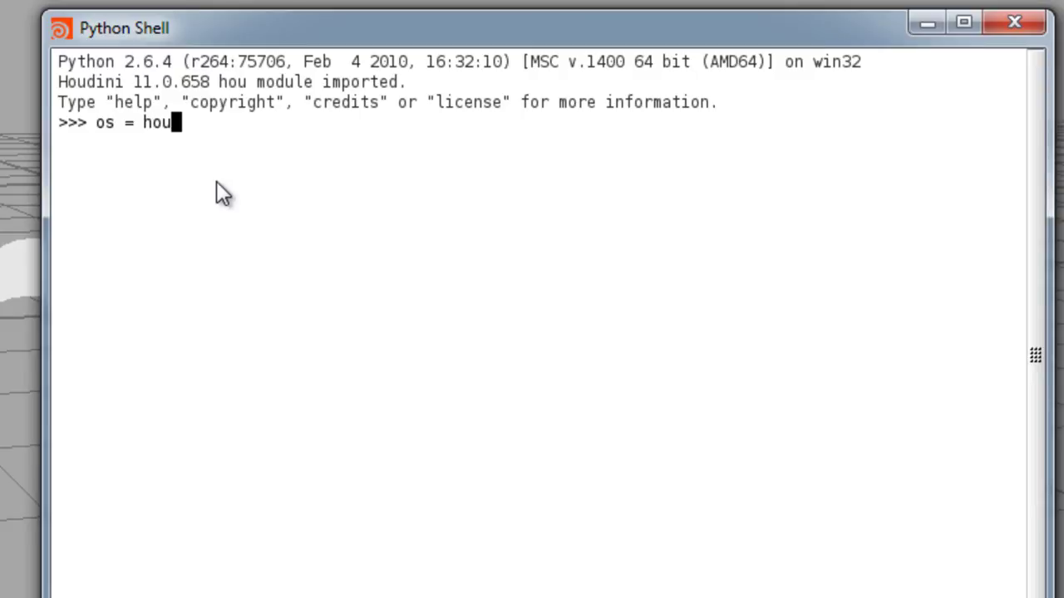
text(.os)
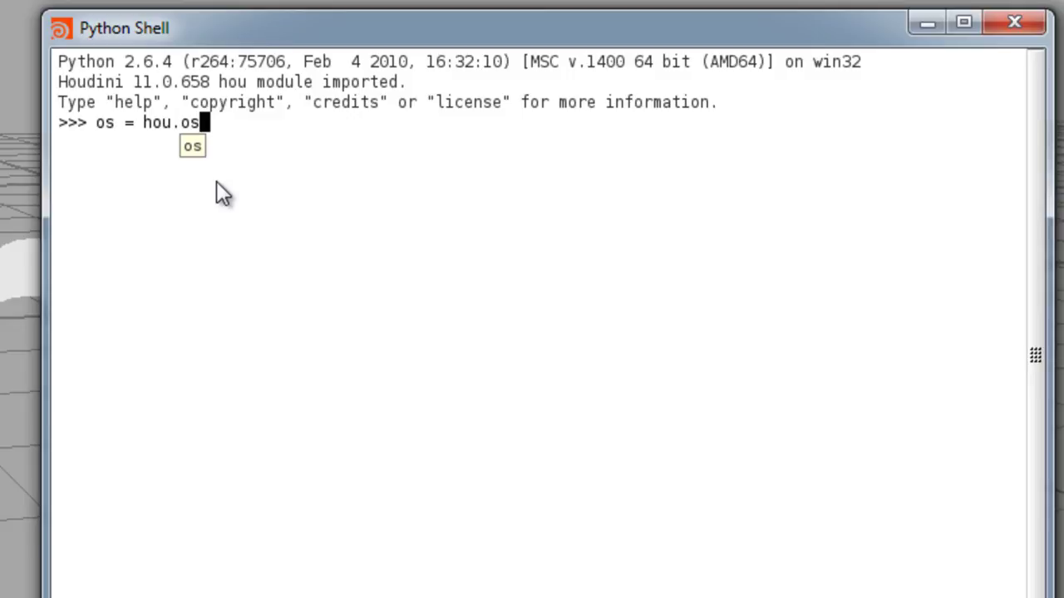
key(Return)
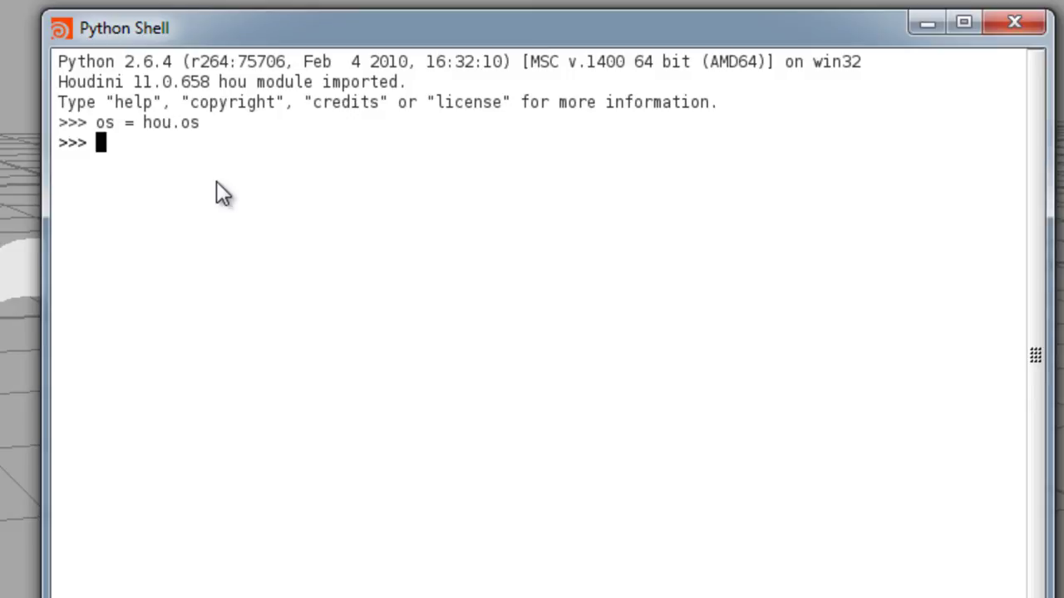
key(Return)
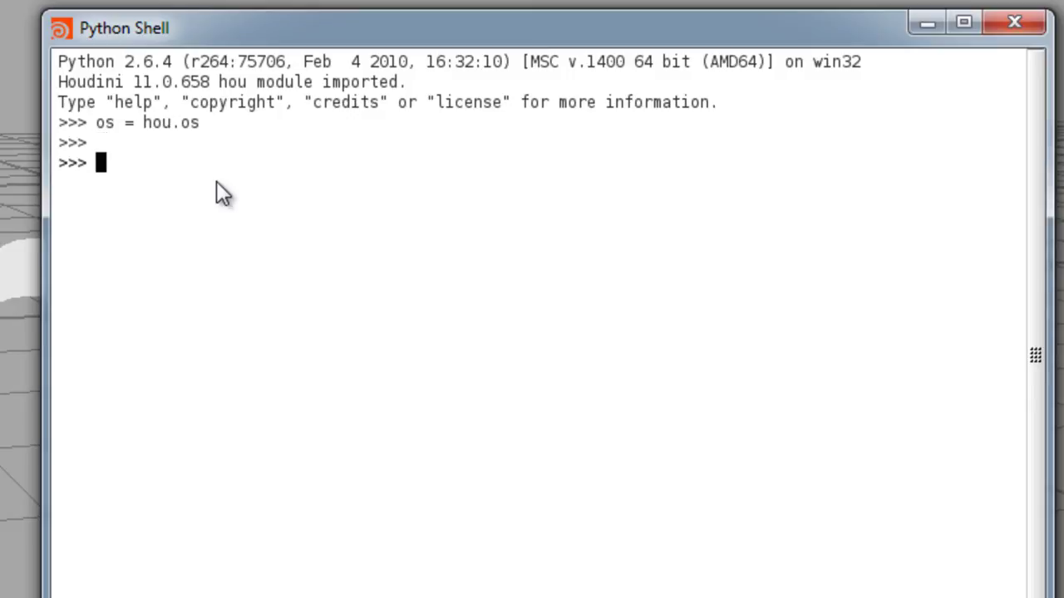
Run dir(os) and examine the attributes and functions that the os module offers
text(ds)
key(BackSpace)
text(is()
key(BackSpace)
key(BackSpace)
text(r(os))
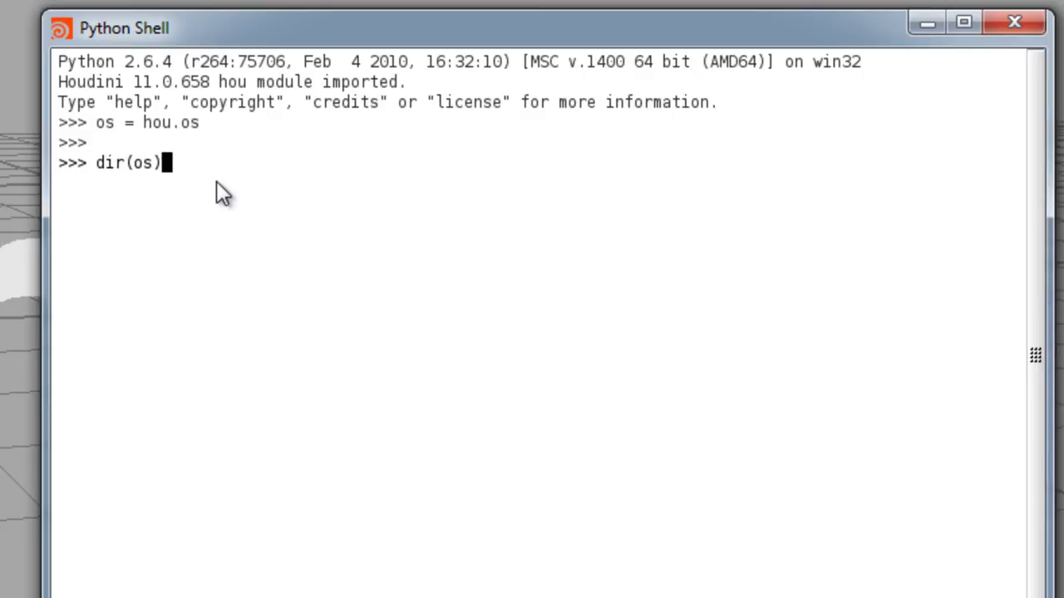
key(Return)
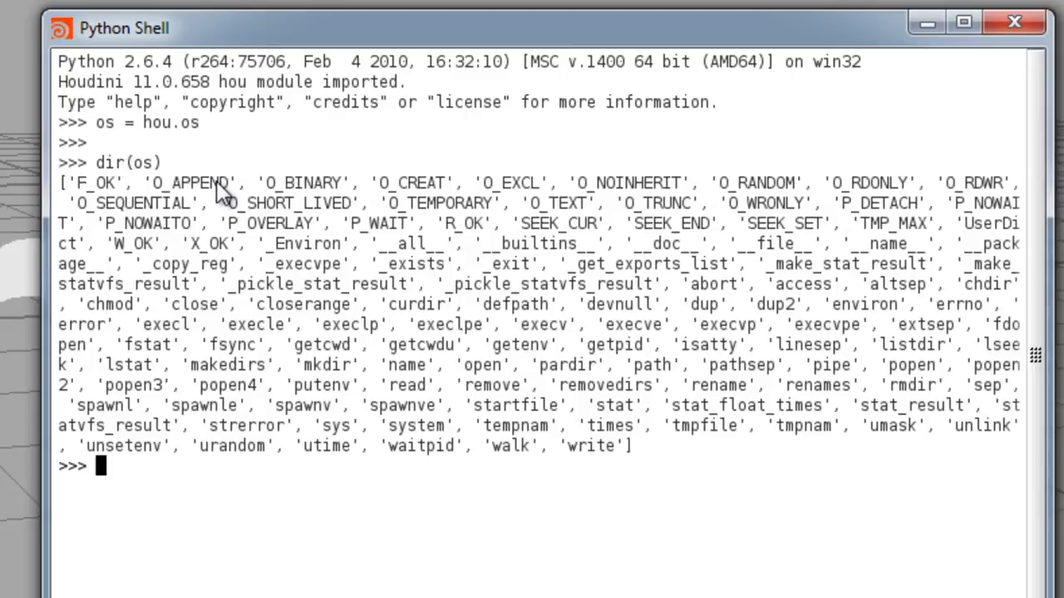
drag(78, 182, 911, 458)
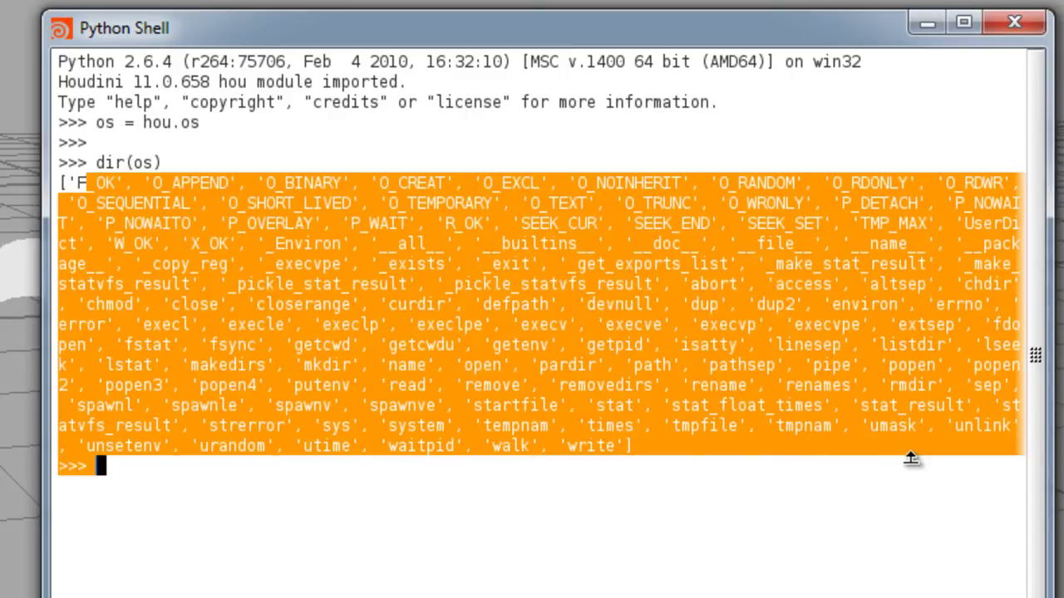
click(652, 384)
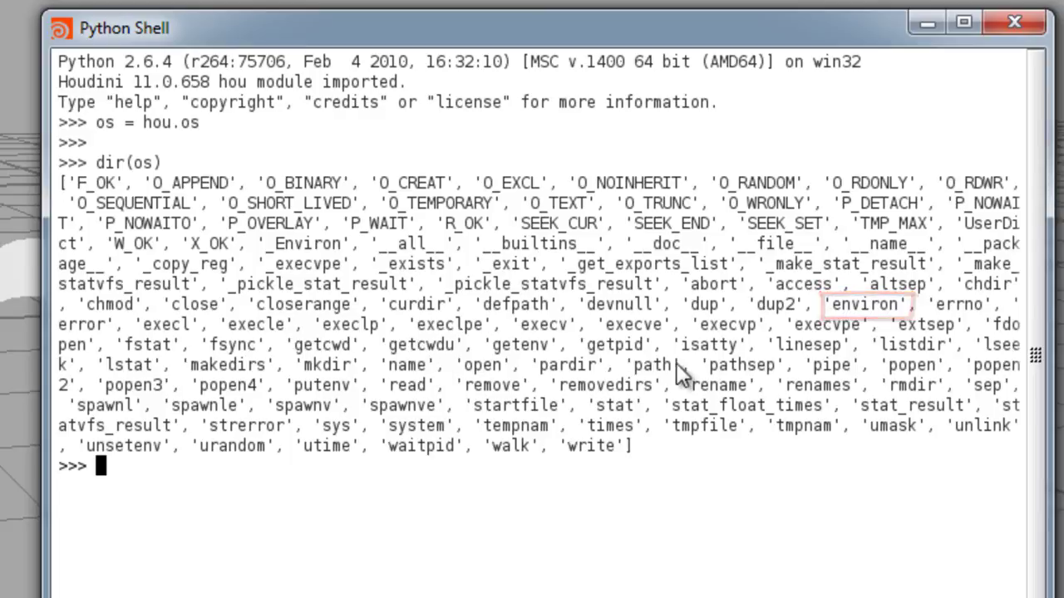
Assign os.environ to a variable named myEnviron
key(Return)
text(myEnvoi)
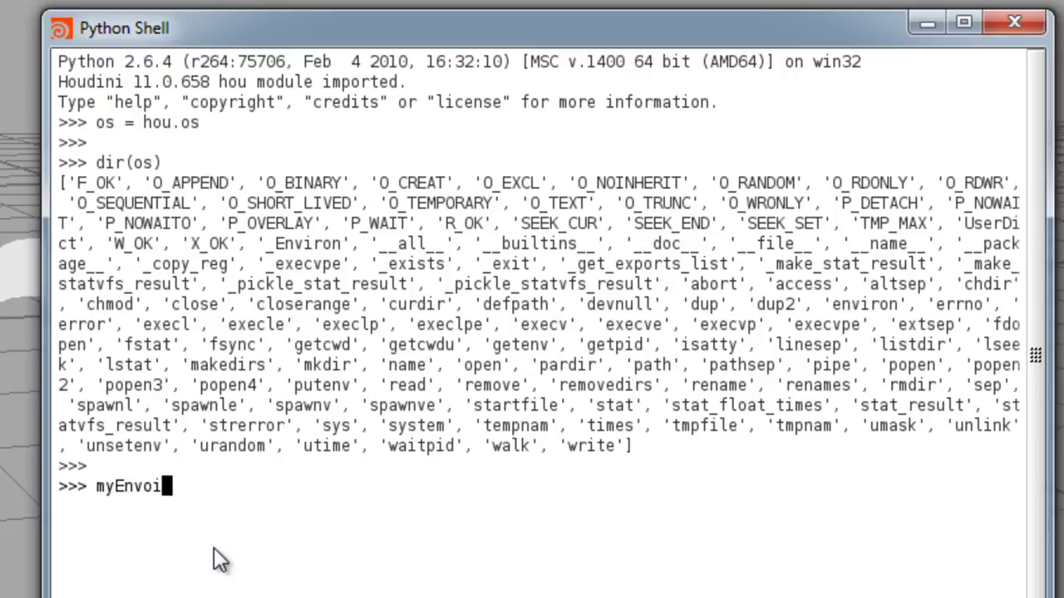
key(BackSpace)
key(BackSpace)
text(iron = os.en)
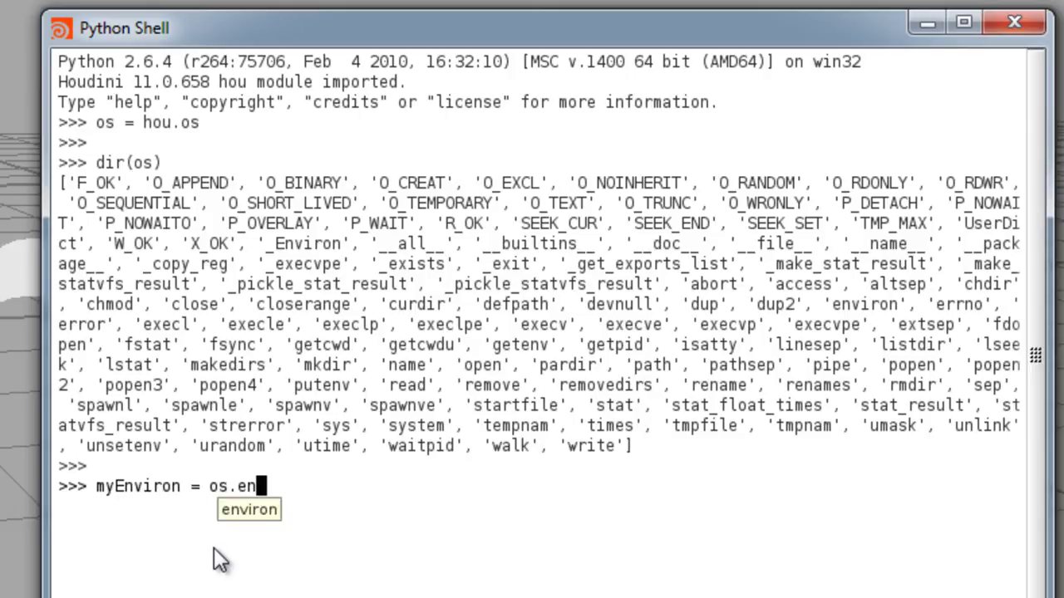
text(viron)
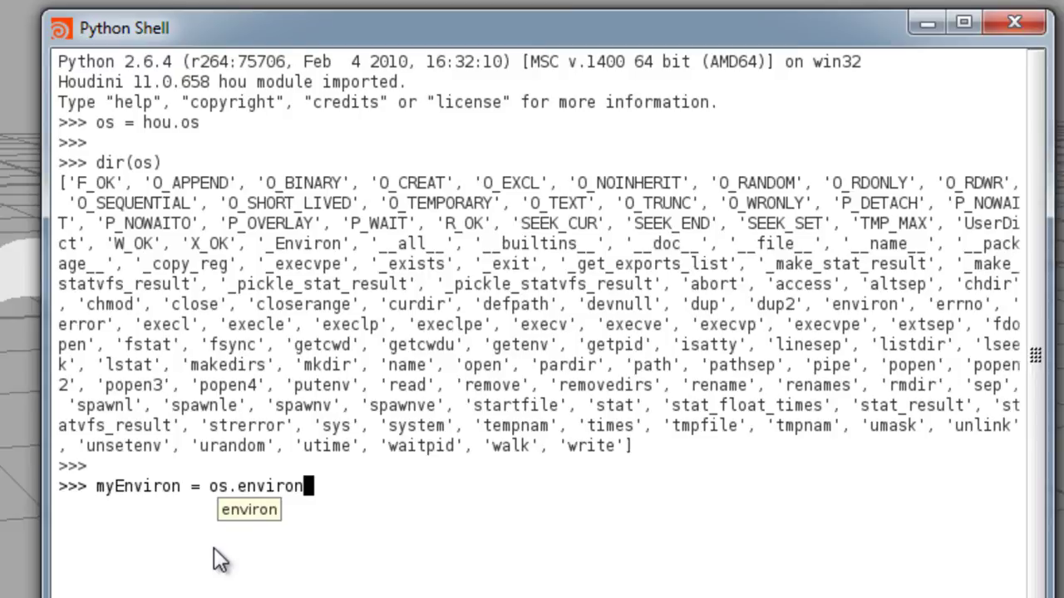
key(Return)
key(Return)
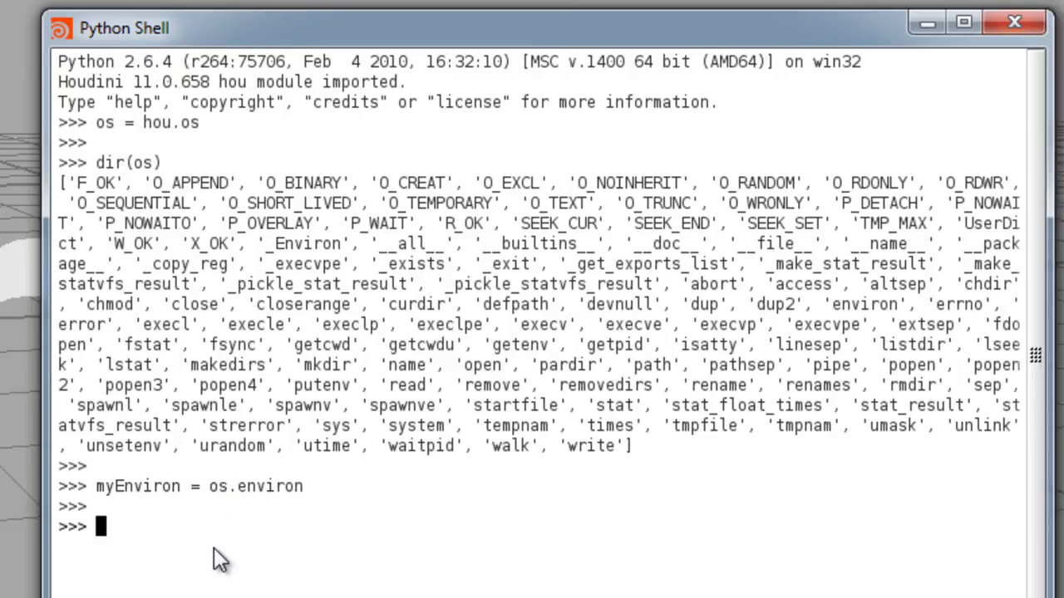
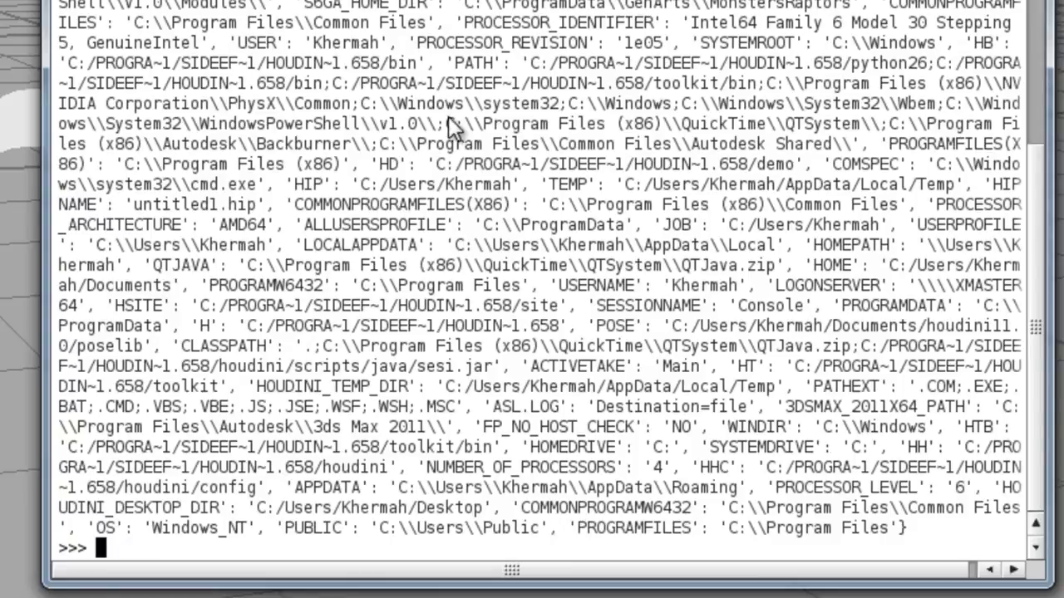
Examine the environment variables held in myEnviron, particularly the path stored under the HIP entry
drag(322, 345, 682, 345)
drag(524, 207, 378, 164)
click(379, 99)
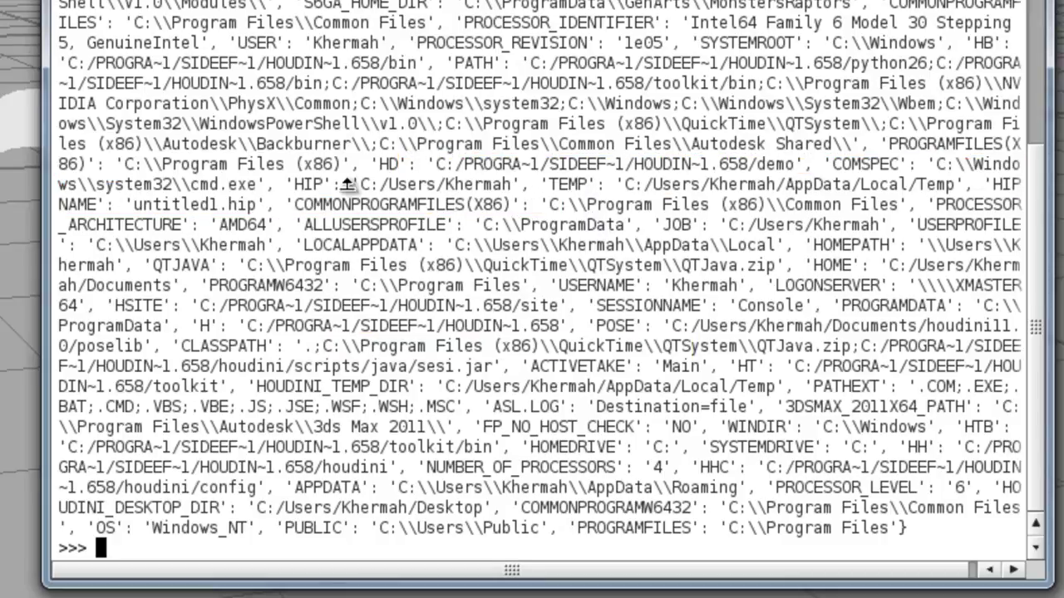
drag(348, 184, 559, 184)
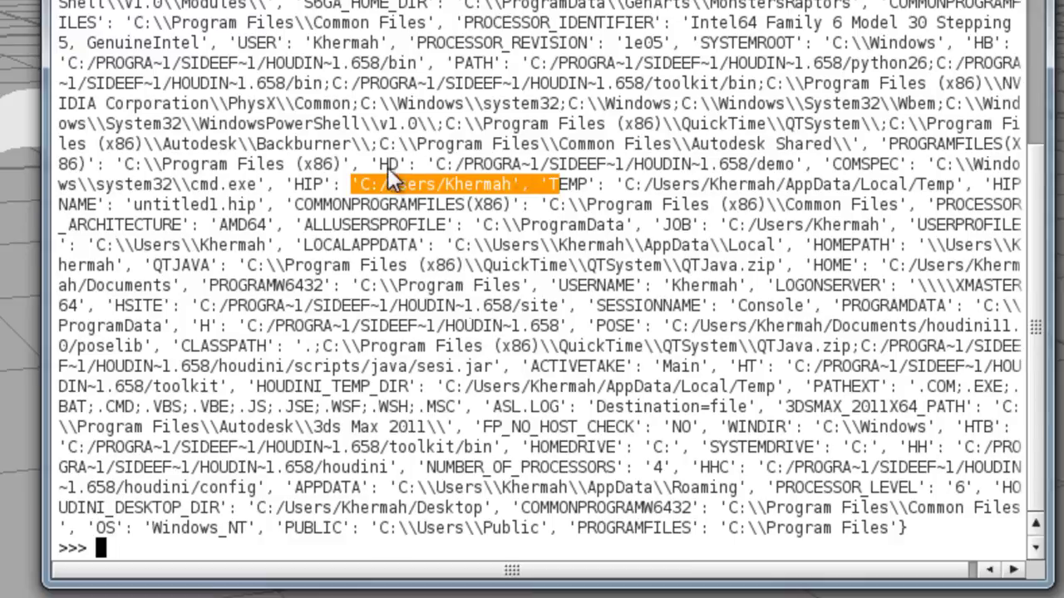
List the names of all environment variables by running myEnviron.keys() and highlight the returned list
click(138, 550)
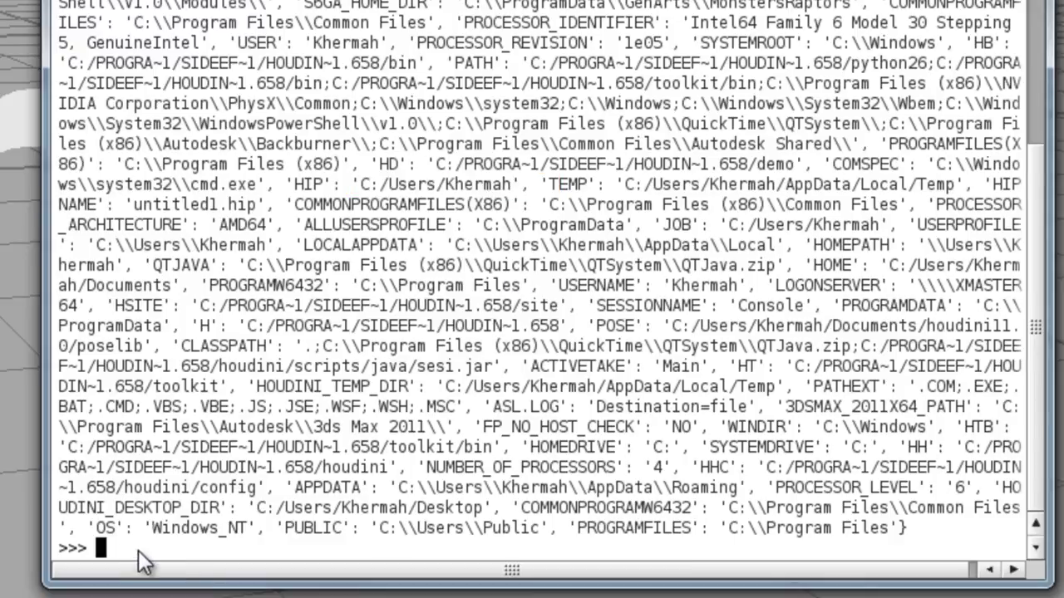
text(myEnviron.keys)
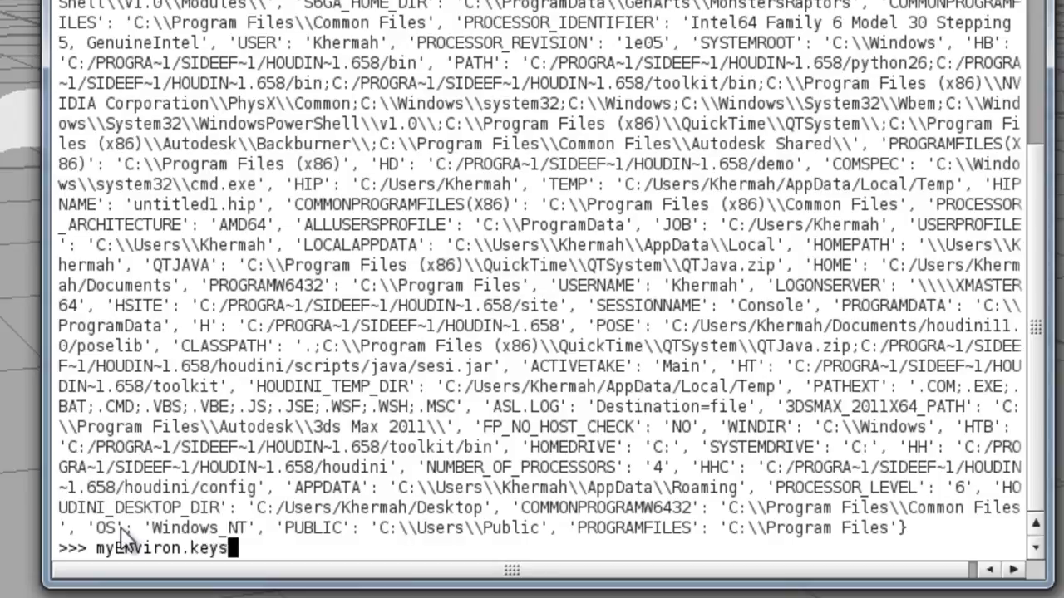
text(())
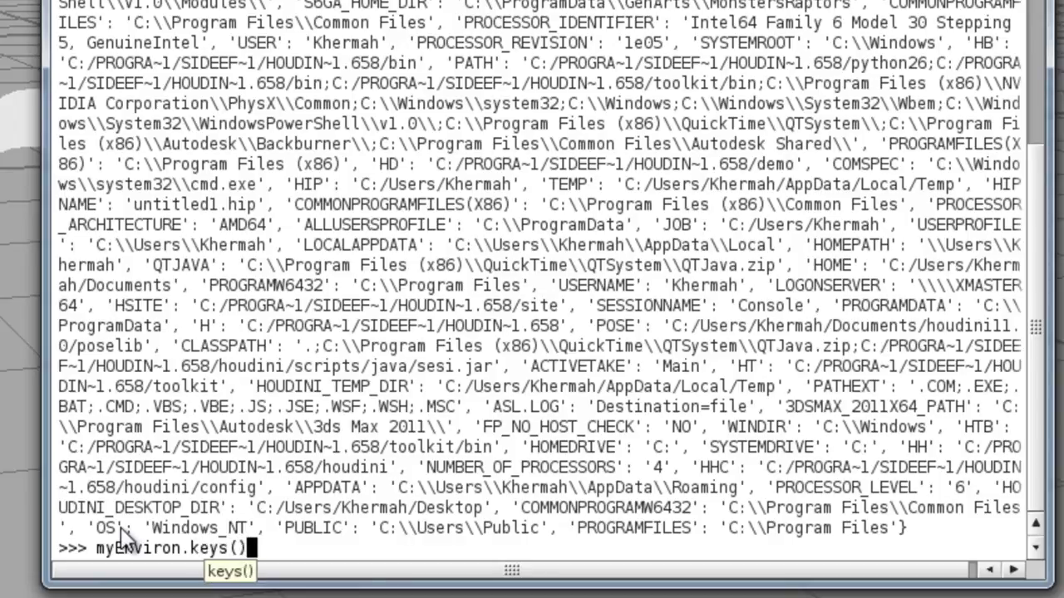
key(Return)
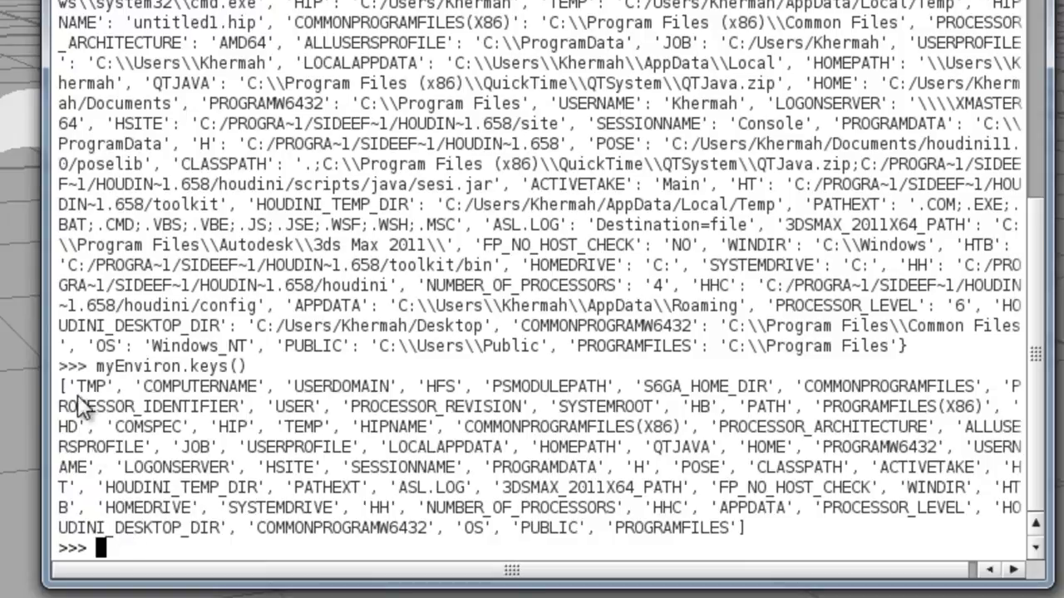
drag(77, 387, 824, 544)
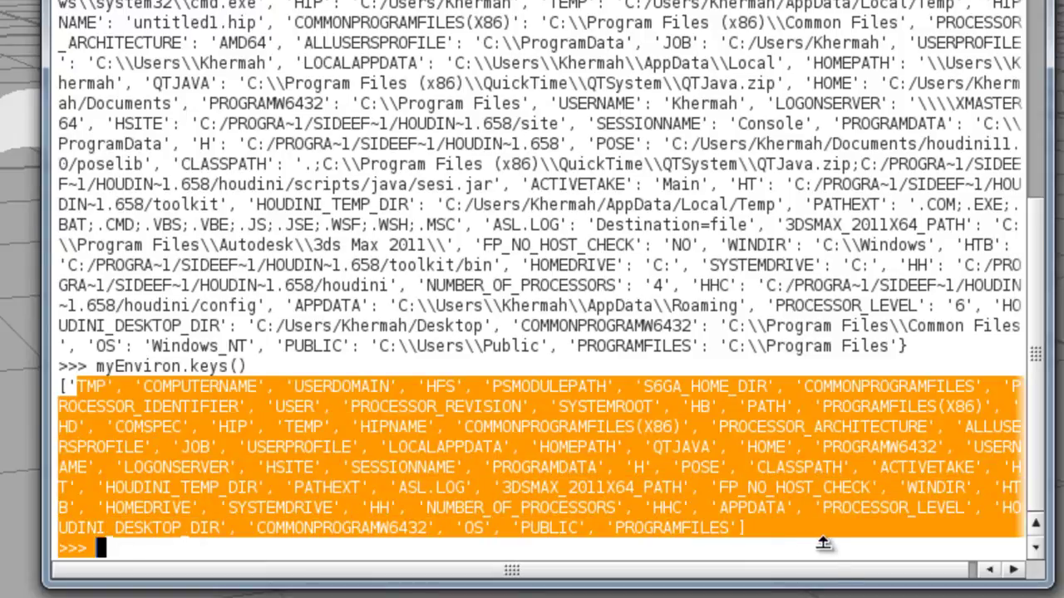
Run a for loop over myEnviron.keys() that prints each key k on its own line
click(275, 551)
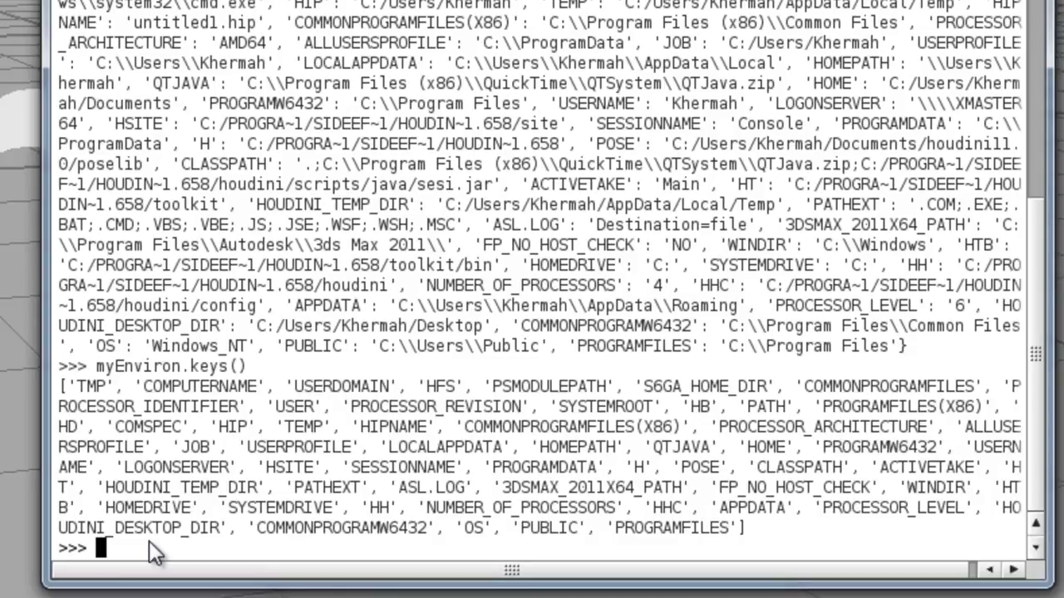
text(fo)
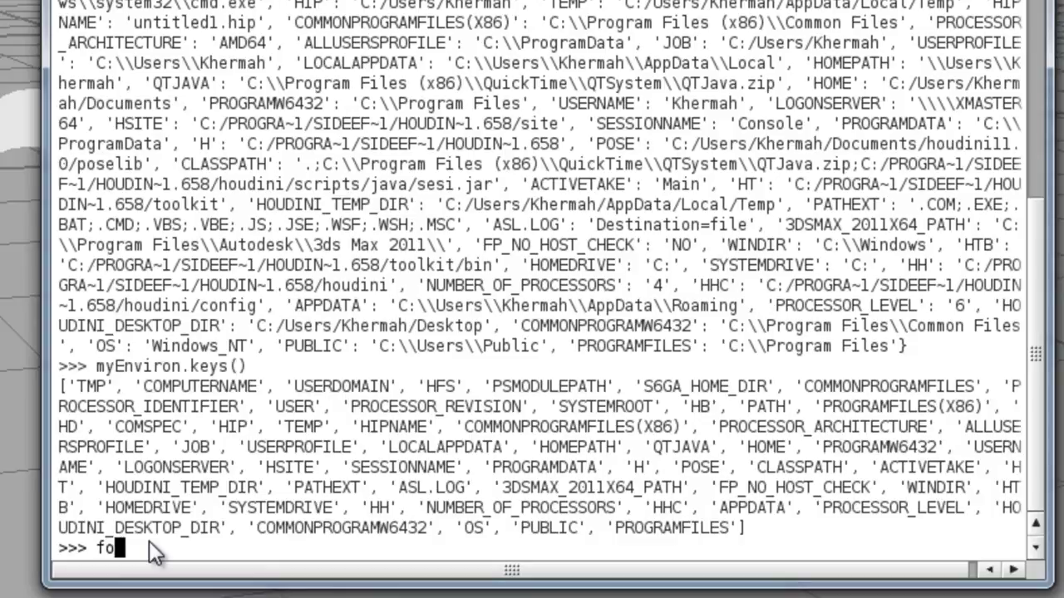
text(r k in m)
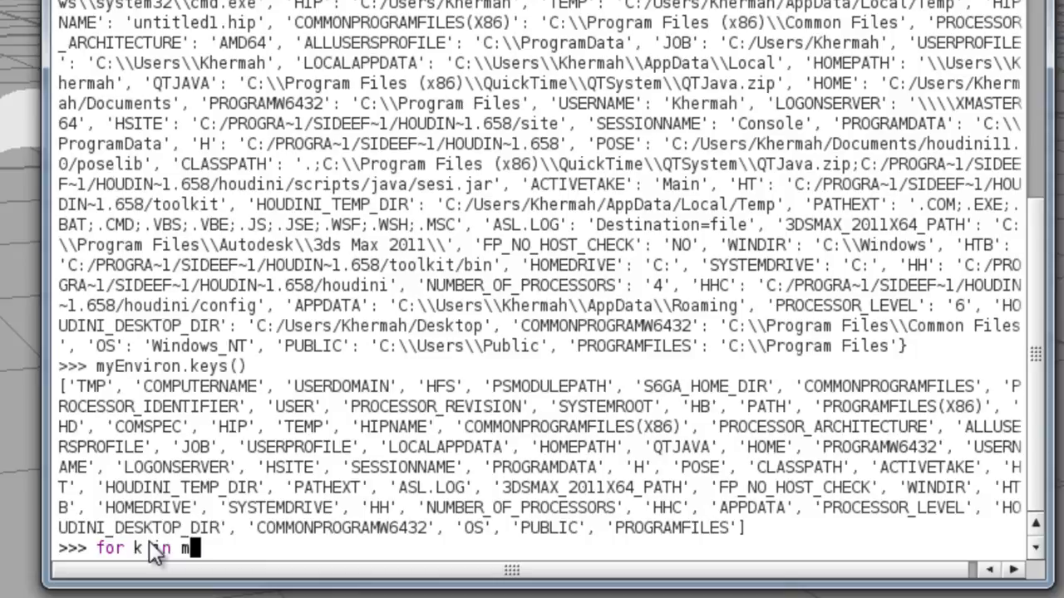
text(yEnviro)
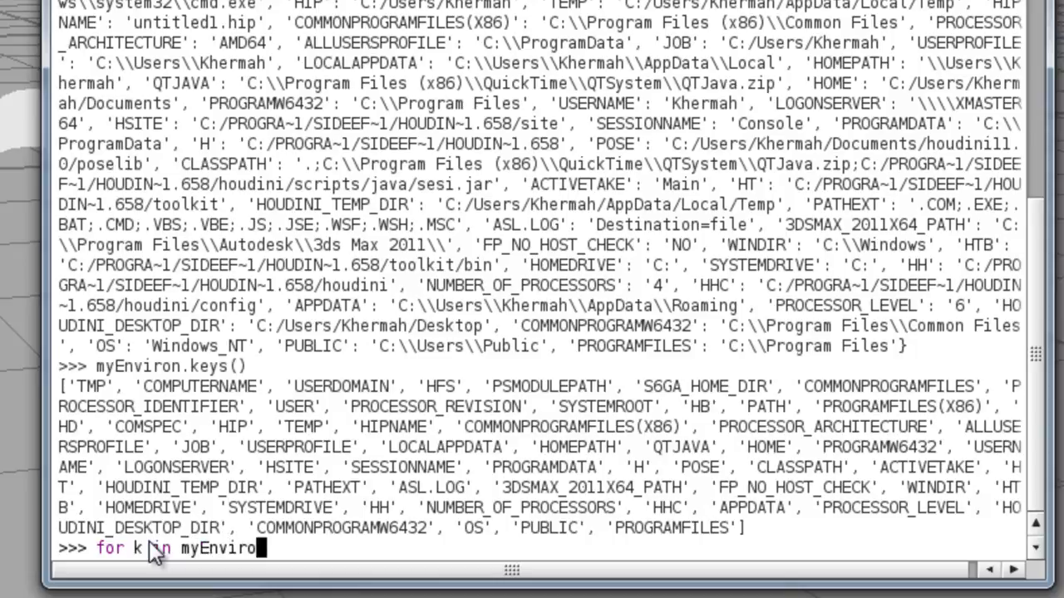
text(n.key)
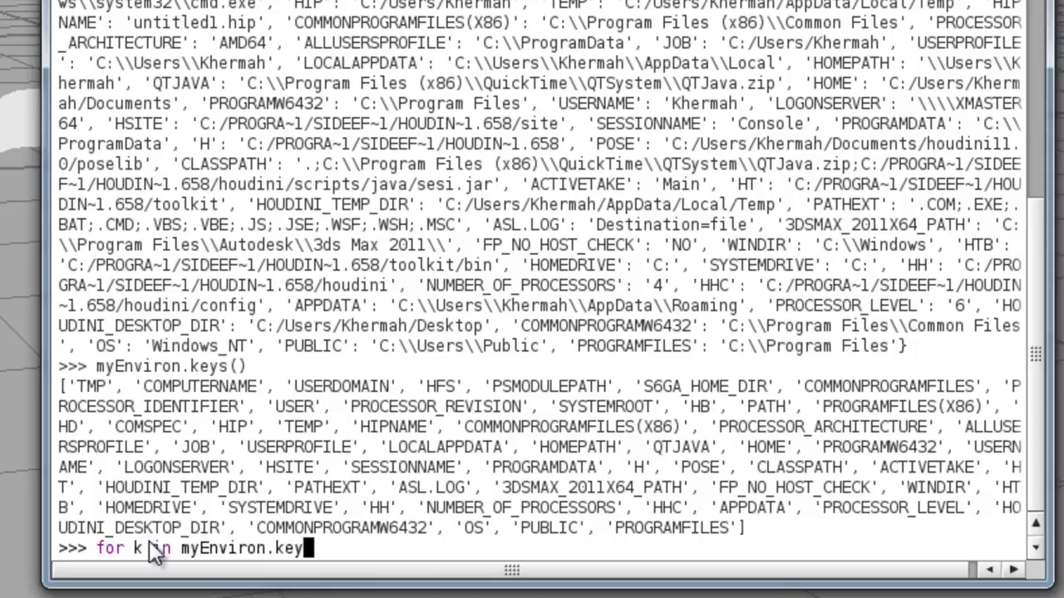
text(s():)
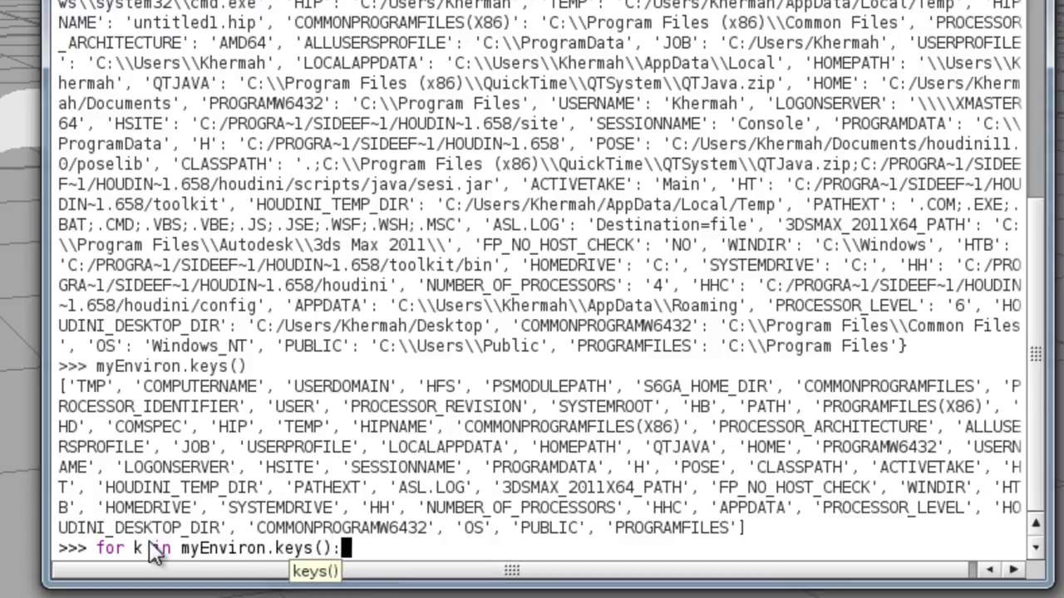
key(Return)
key(Tab)
text(print )
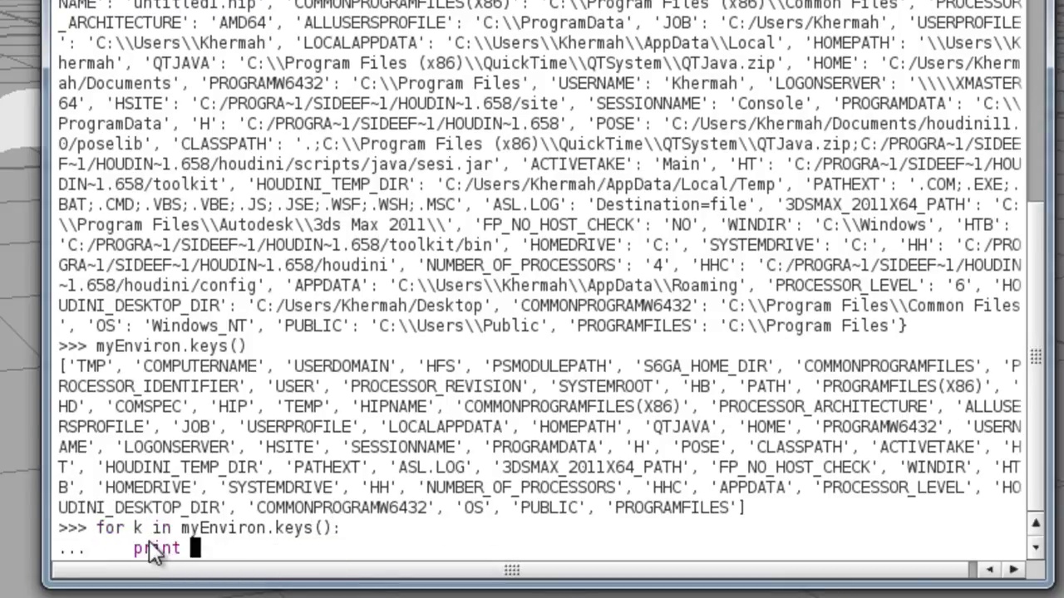
text(k)
key(Return)
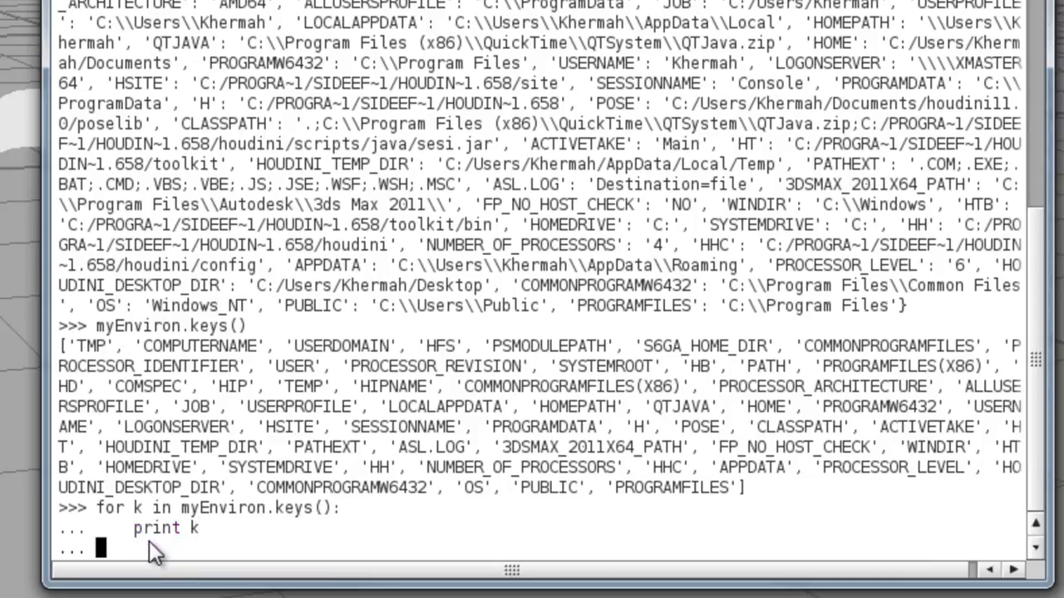
key(Return)
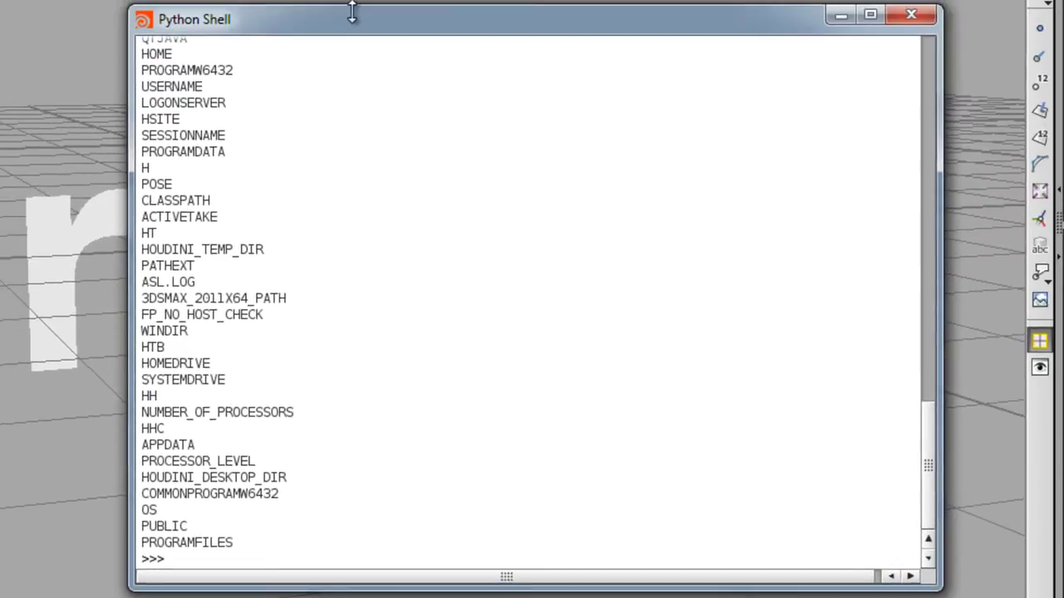
Enlarge the Python Shell window and look through the printed keys, highlighting the USER entry
drag(352, 11, 352, 0)
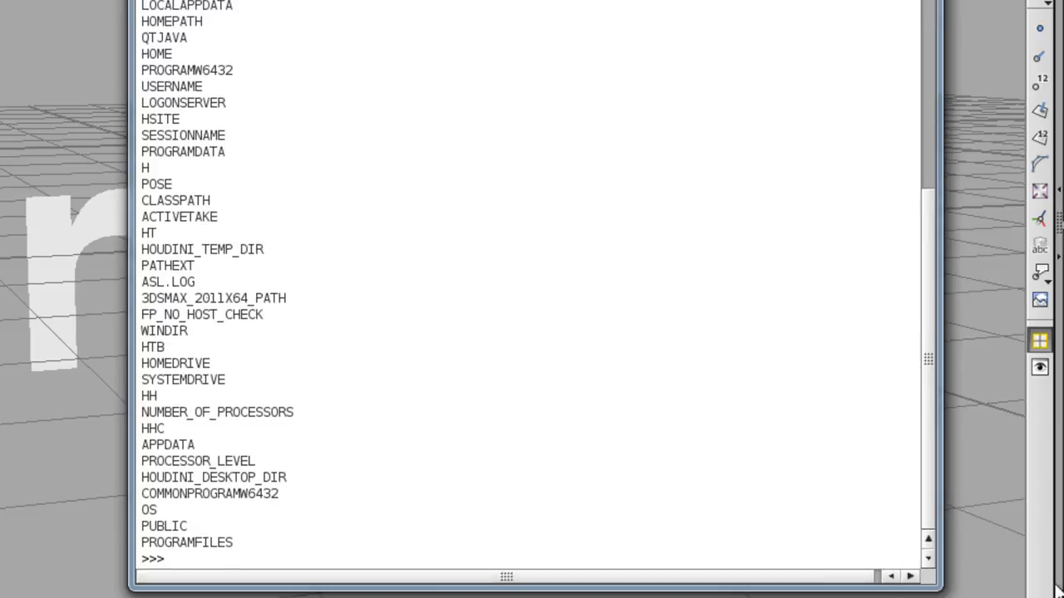
drag(931, 586, 1035, 597)
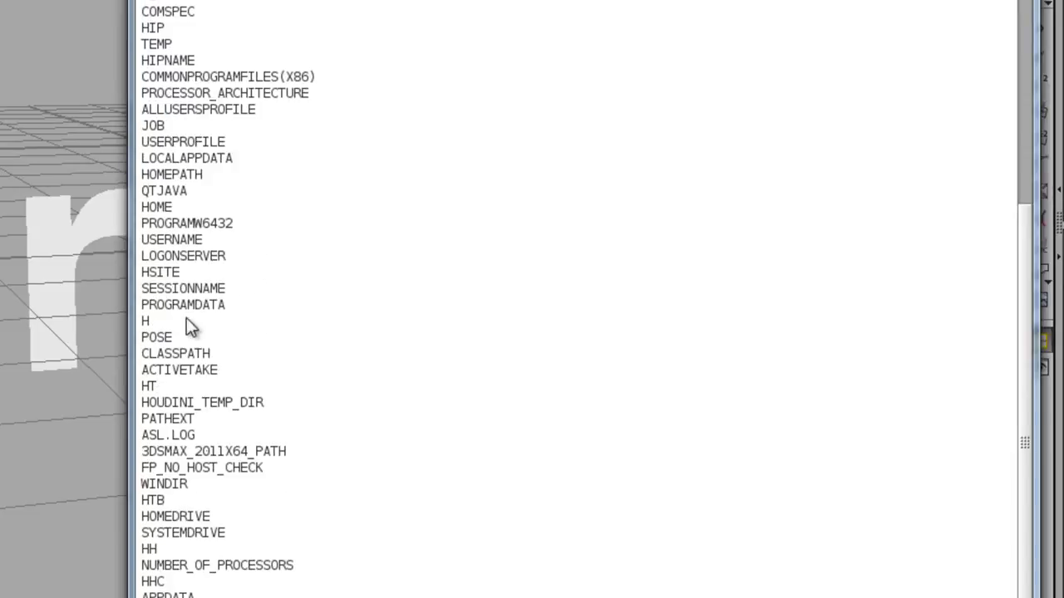
scroll(201, 34, up, 5)
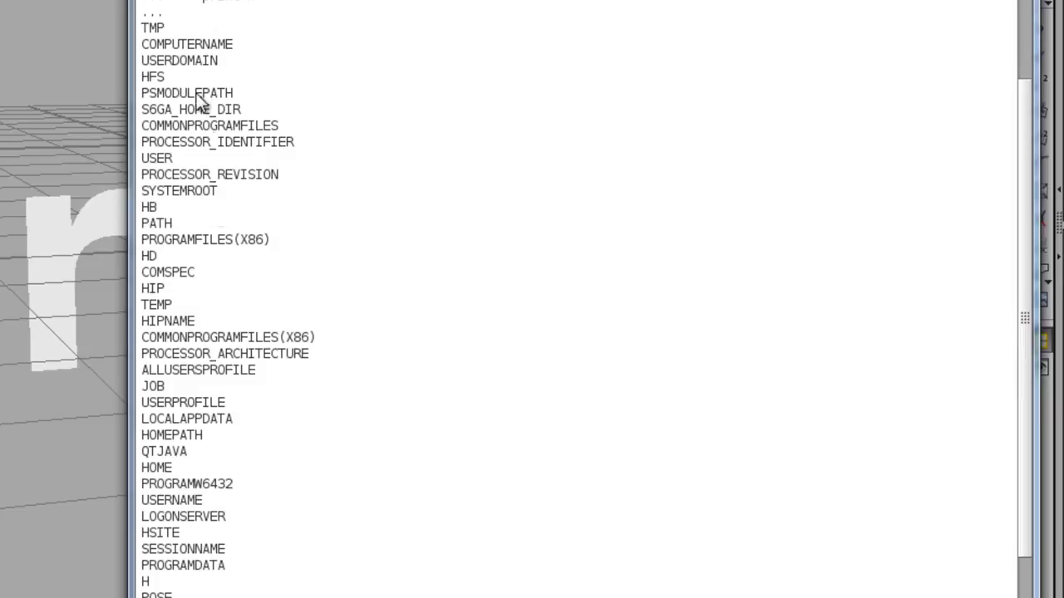
drag(175, 159, 138, 157)
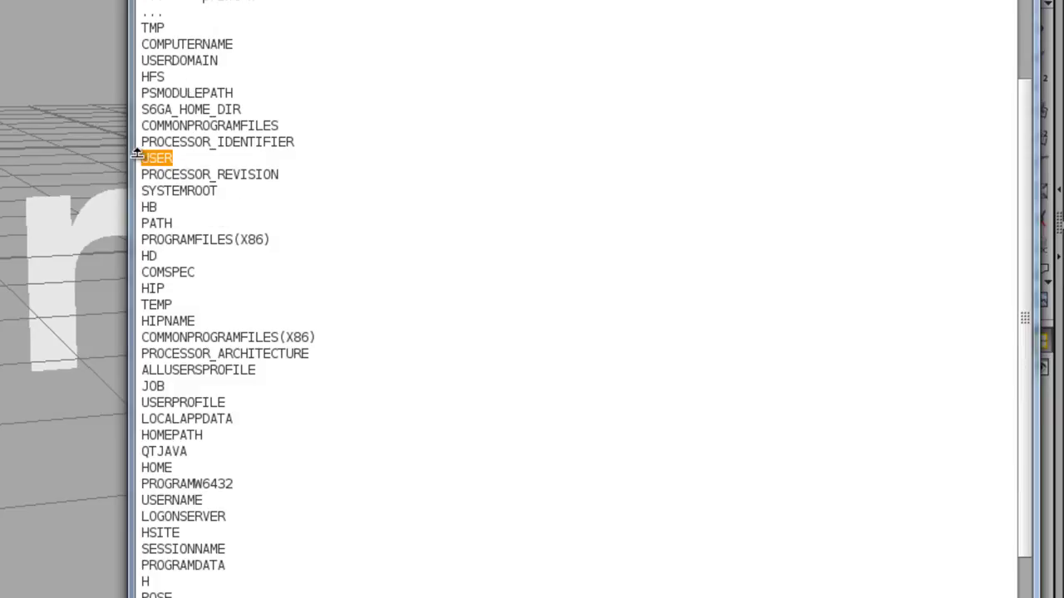
scroll(349, 449, down, 5)
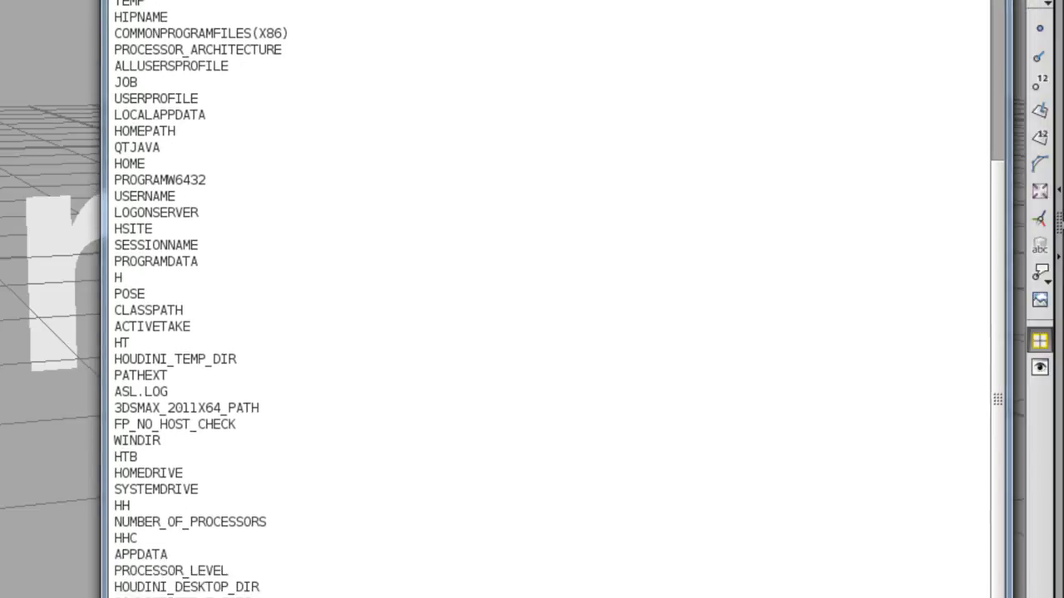
Add several empty prompt lines below the printed keys to separate the next commands
key(Return)
key(Return)
key(Return)
key(Return)
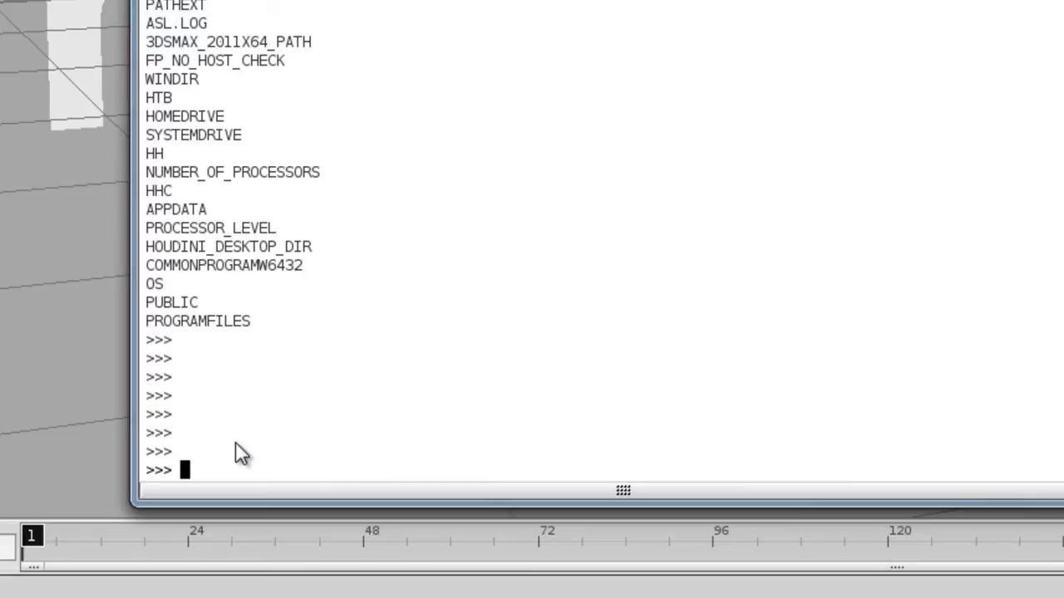
text(test)
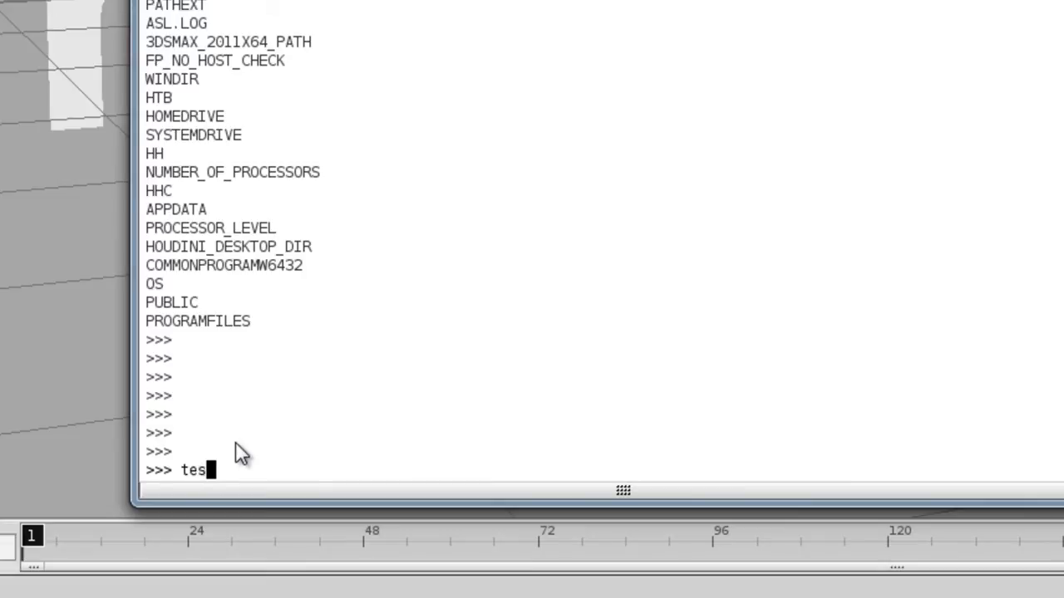
key(BackSpace)
key(BackSpace)
key(BackSpace)
key(BackSpace)
Assign hou.parm('/obj/Break/font1/text') to a variable named fontText, followed by an empty prompt line
text(fontText =)
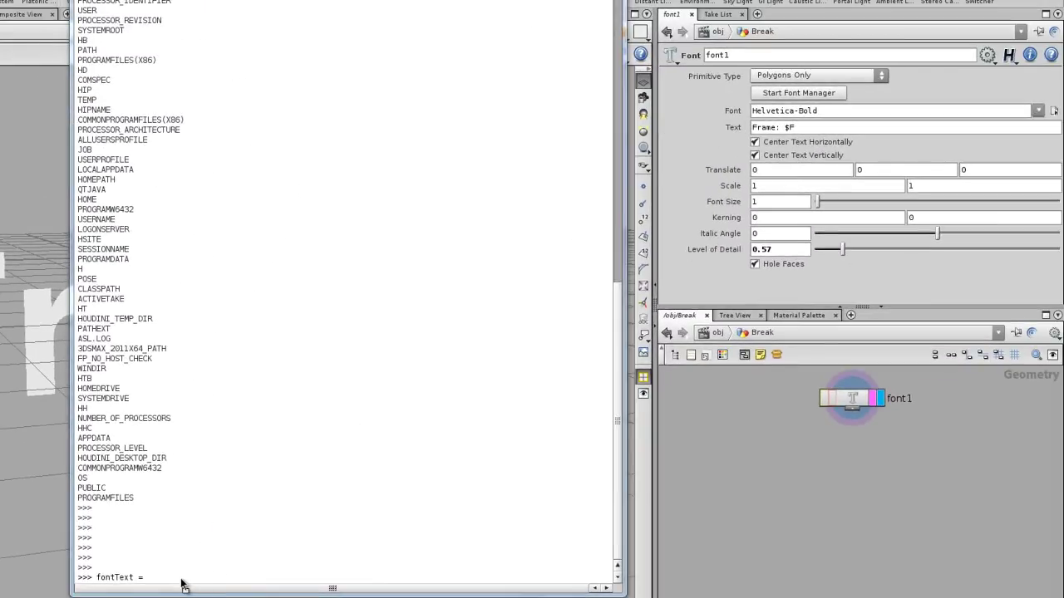
text(hou.parm('/obj/Break/font1/text'))
mouse_move(150, 586)
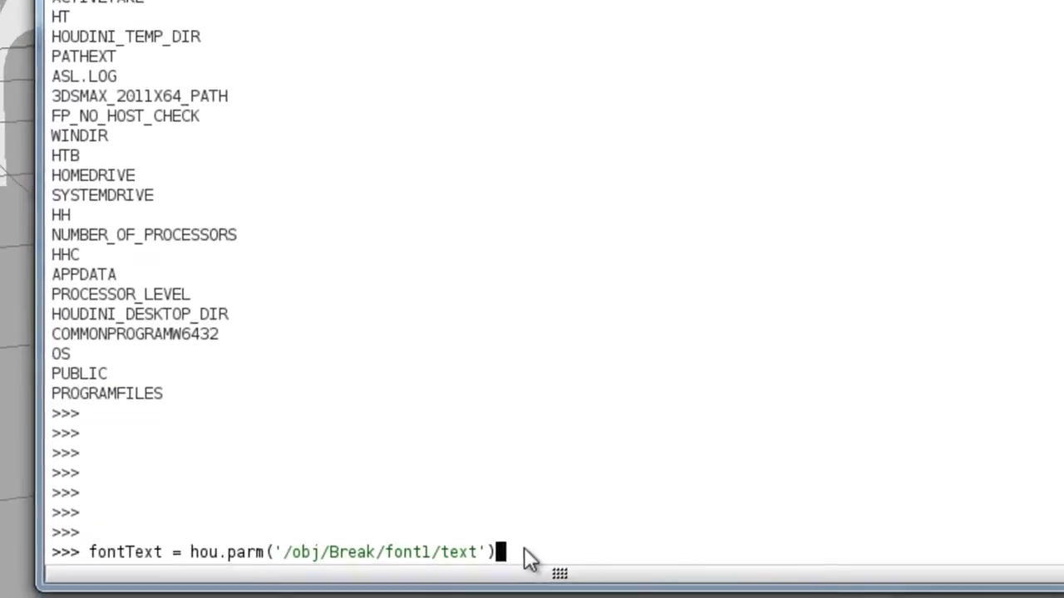
key(Return)
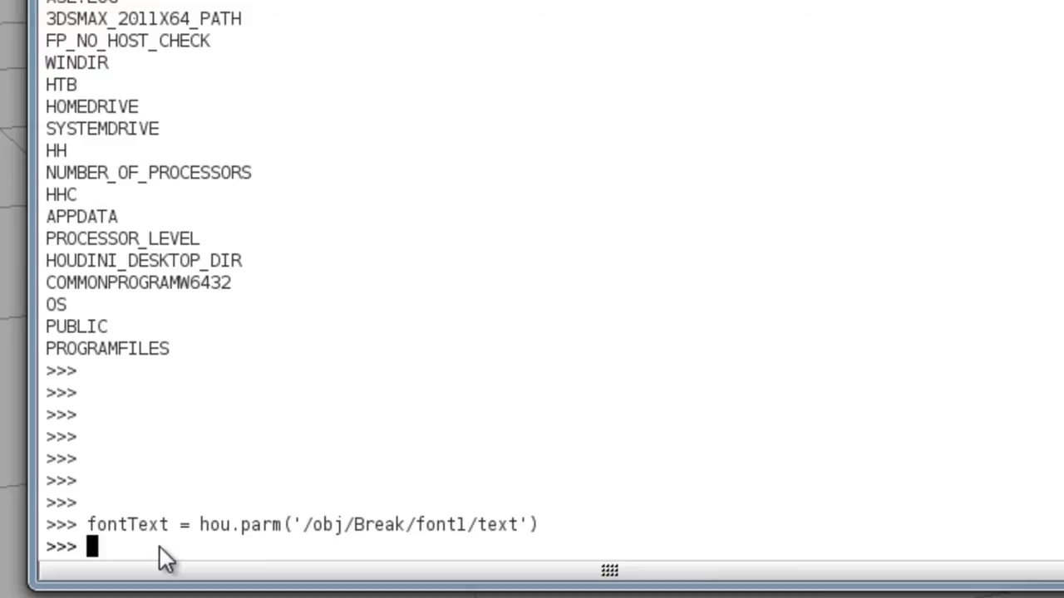
key(Return)
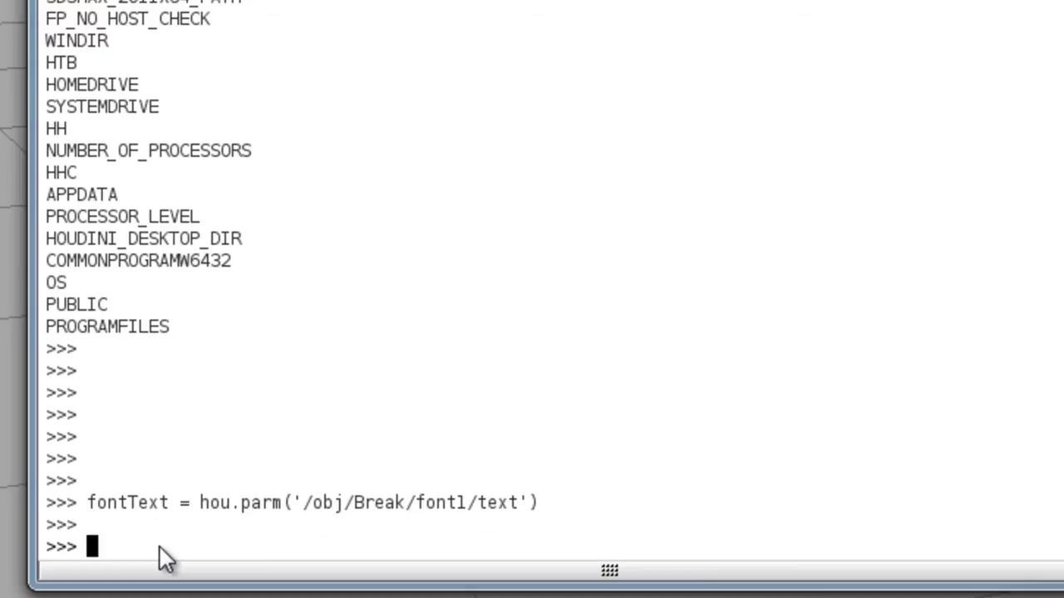
Set the font1 text through fontText.set() to "YouTube" followed by the channel owner's name
text(fontTex)
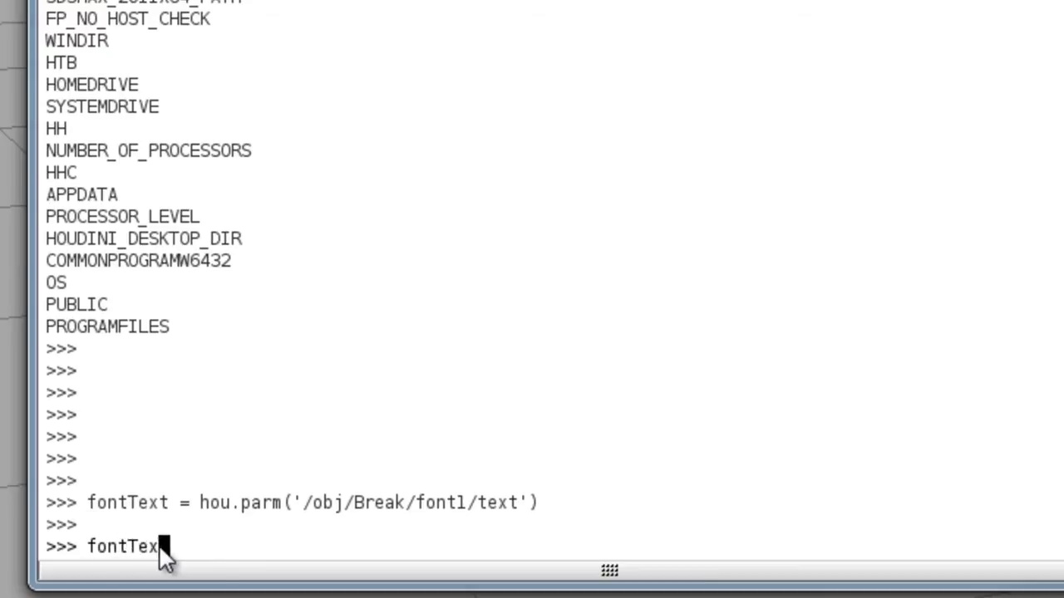
text(t.set(")
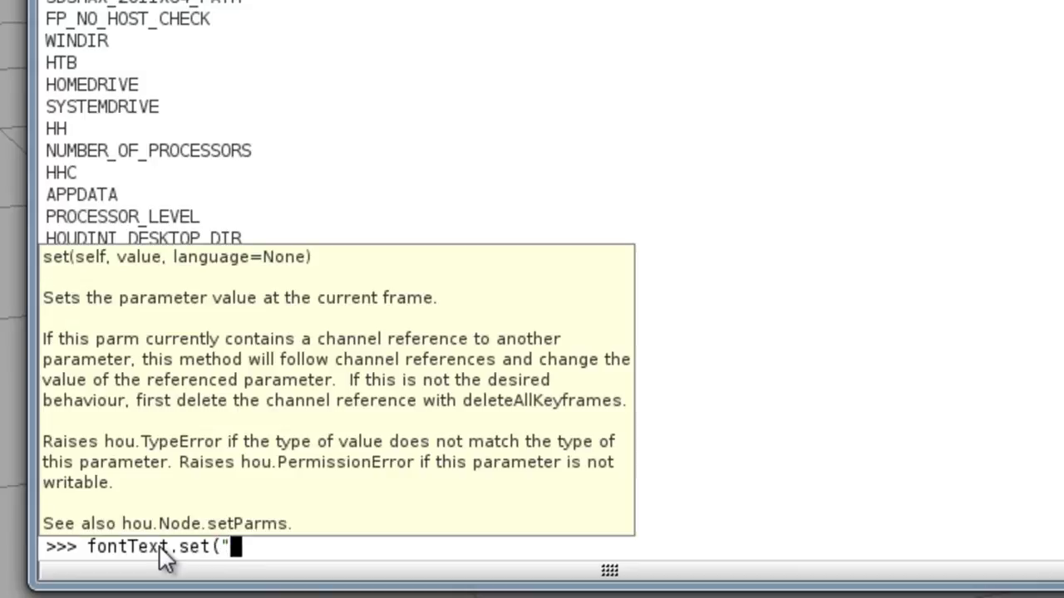
text(YouT)
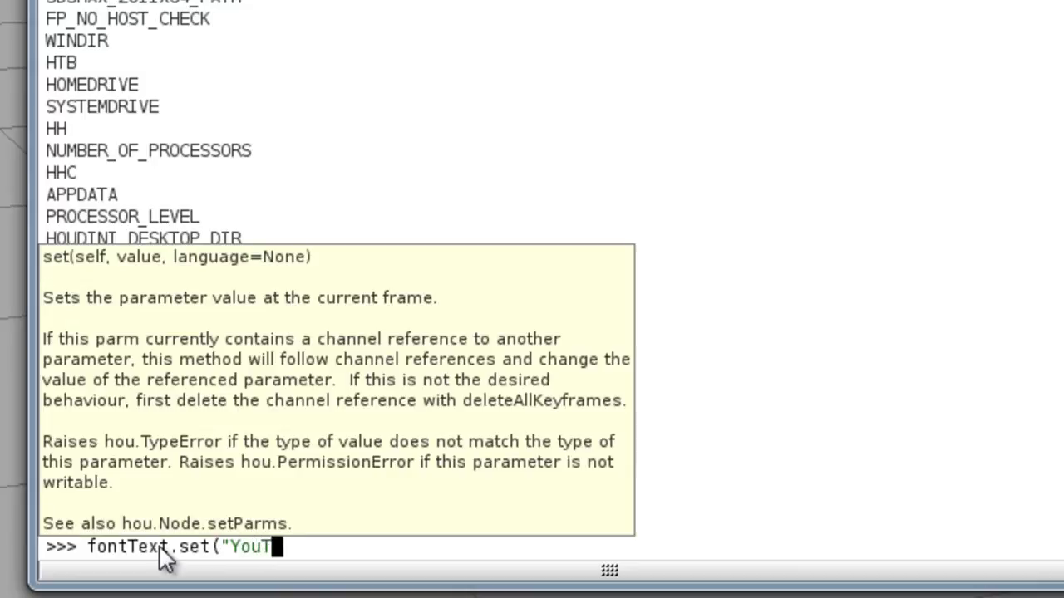
text(ube )
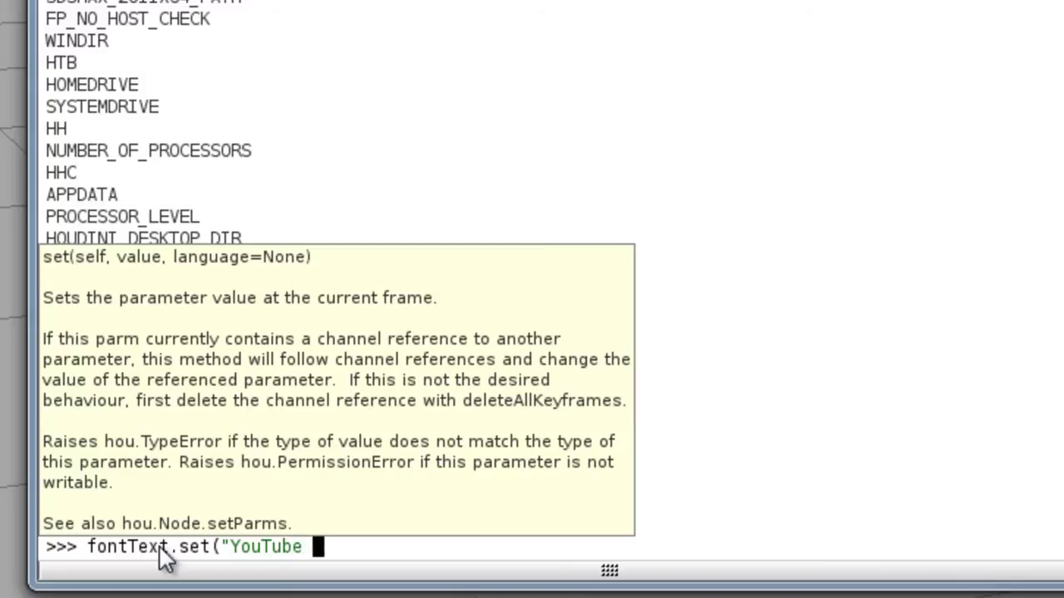
text(Khermah)
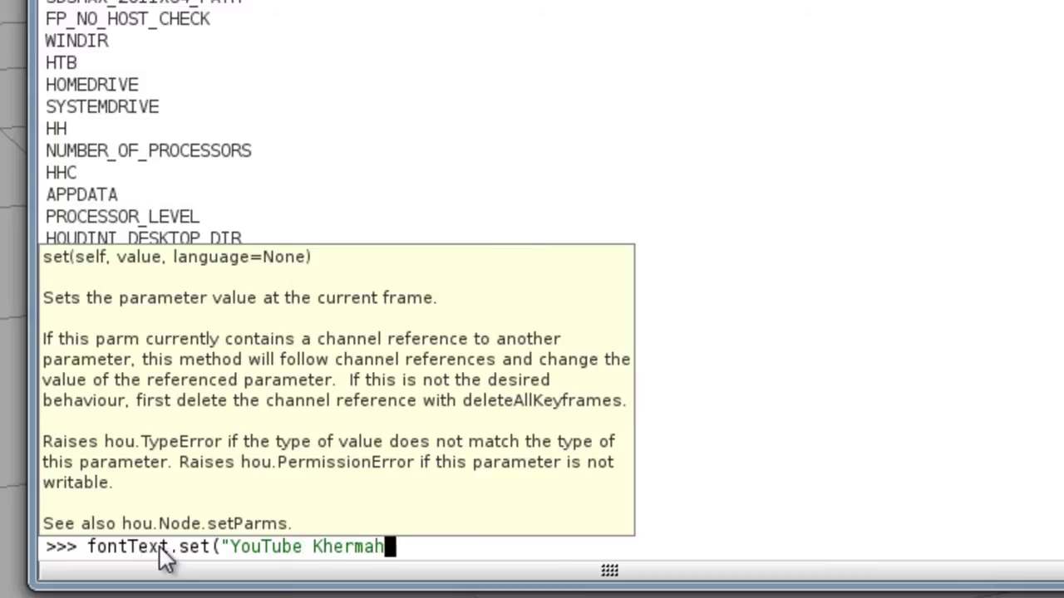
text("))
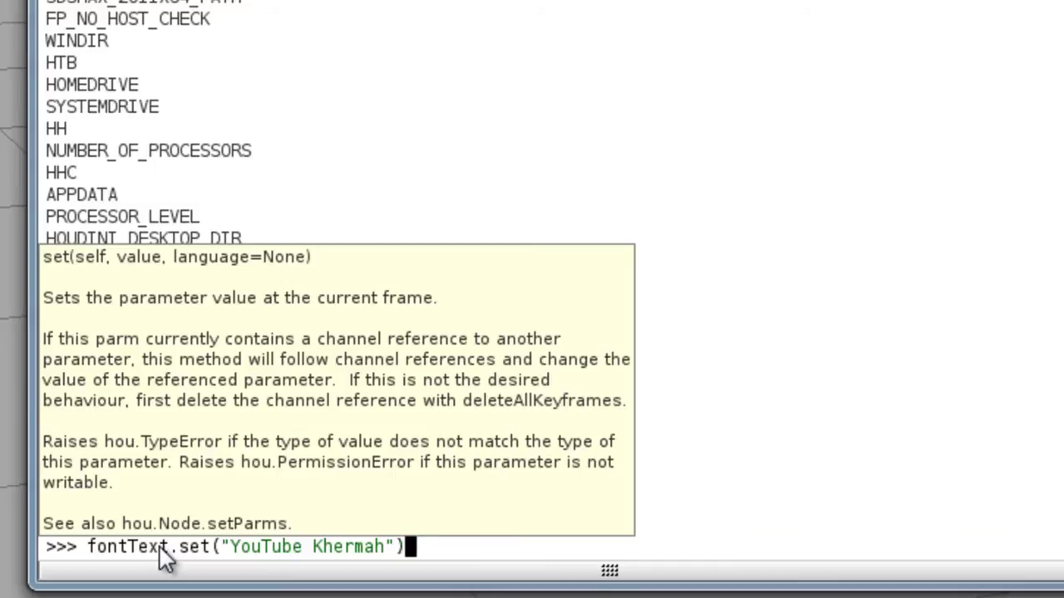
key(Return)
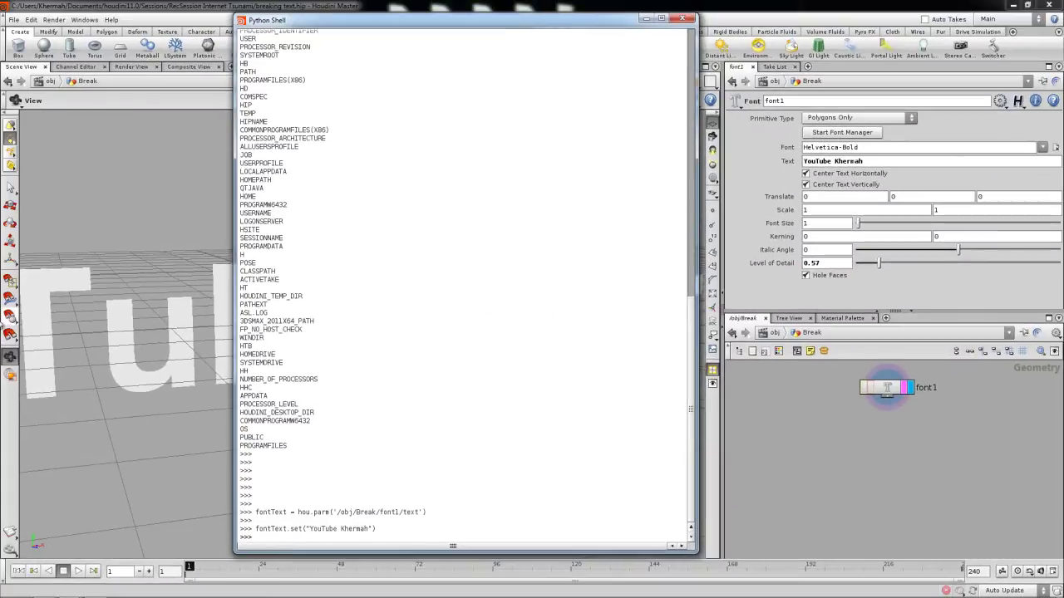
Move the Python Shell aside and examine the whole font text in the viewport
right_drag(109, 181, 72, 242)
drag(72, 241, 89, 260)
drag(328, 21, 876, 69)
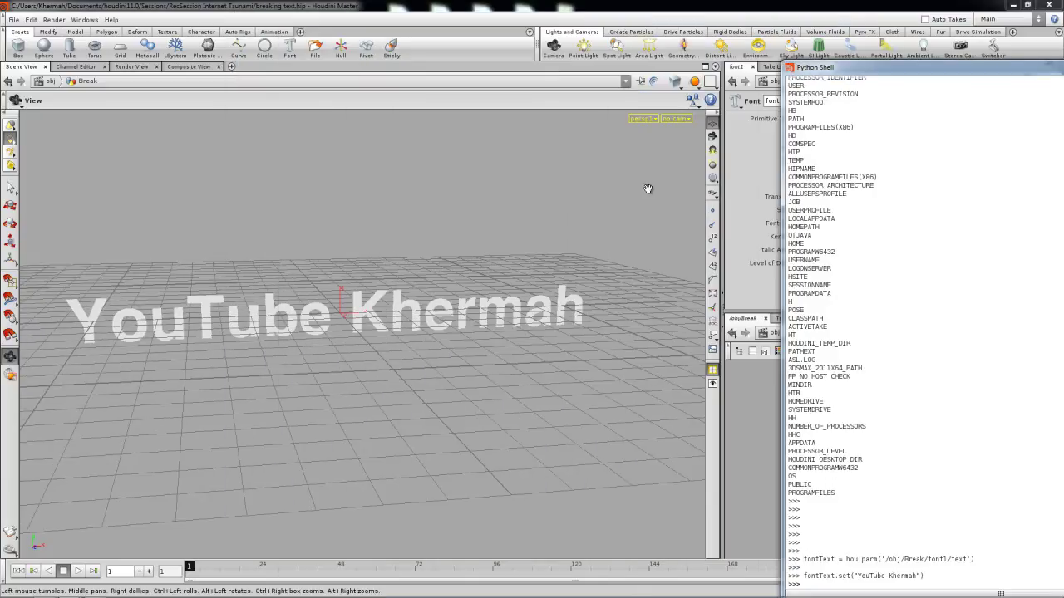
drag(432, 373, 473, 365)
Assign myEnviron["USER"] to a variable named hdaUser in the Python Shell
drag(858, 68, 379, 36)
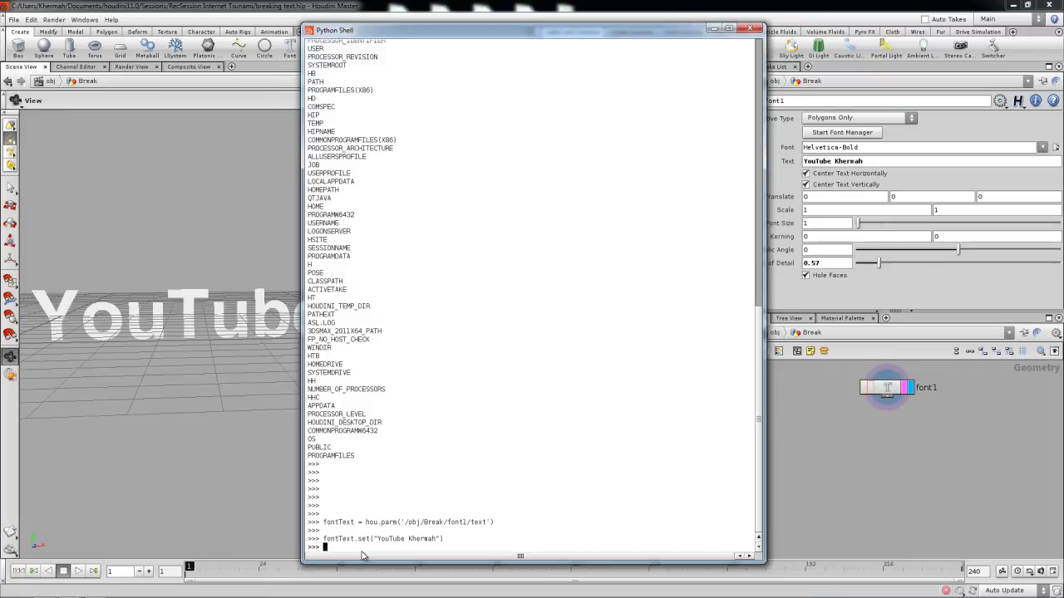
text(hdaUser = )
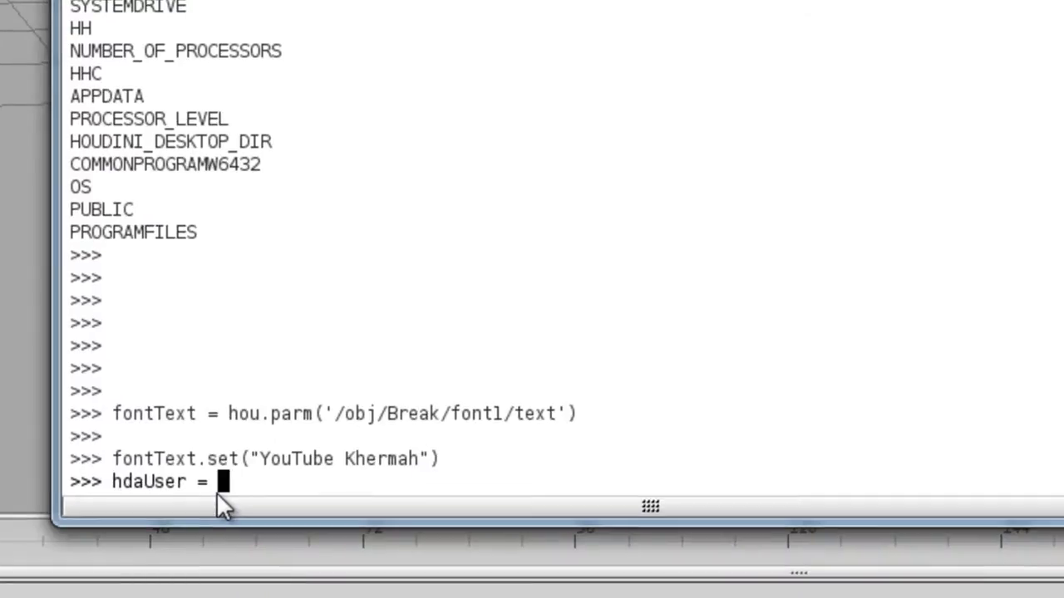
text(myEnvi)
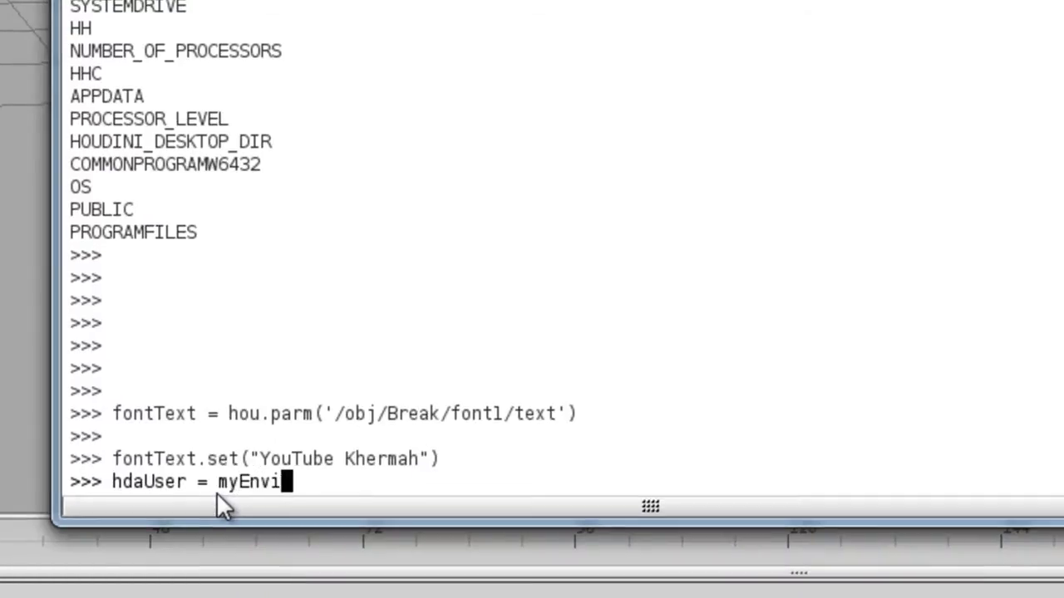
text(ron[)
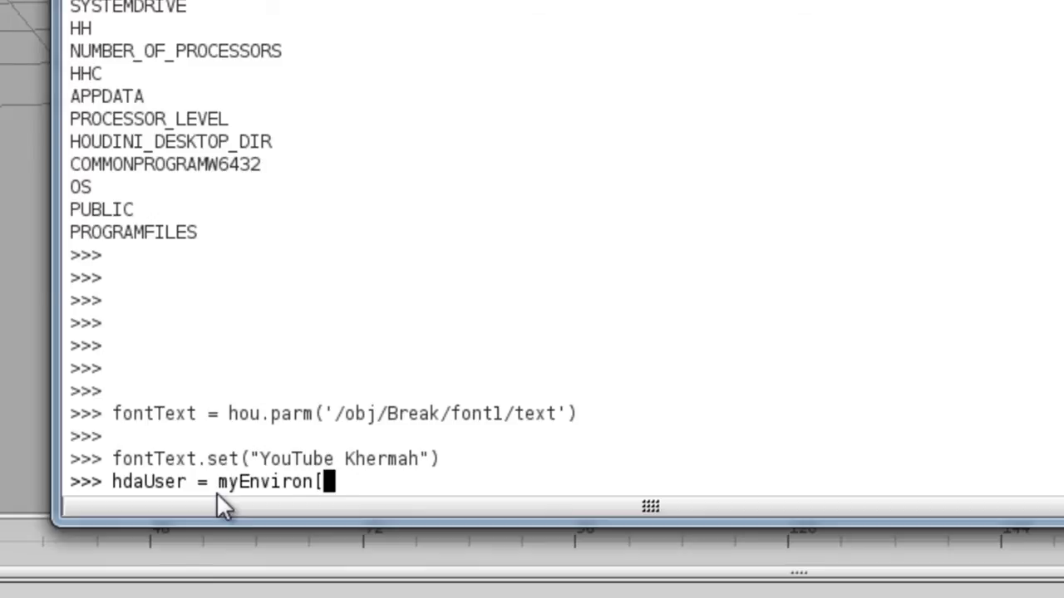
text(')
key(BackSpace)
text(")
text(USER)
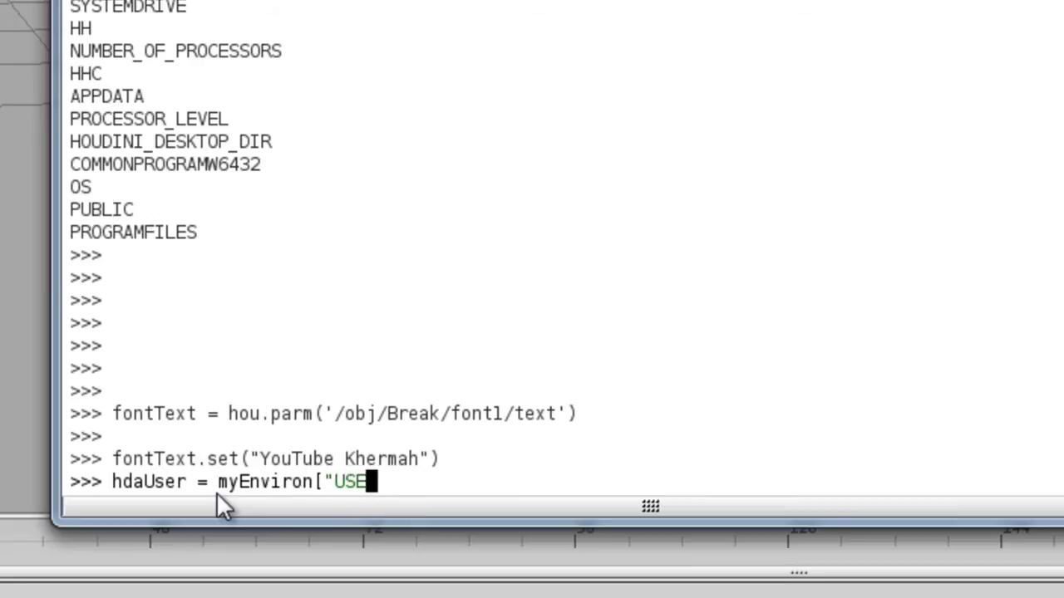
text(")
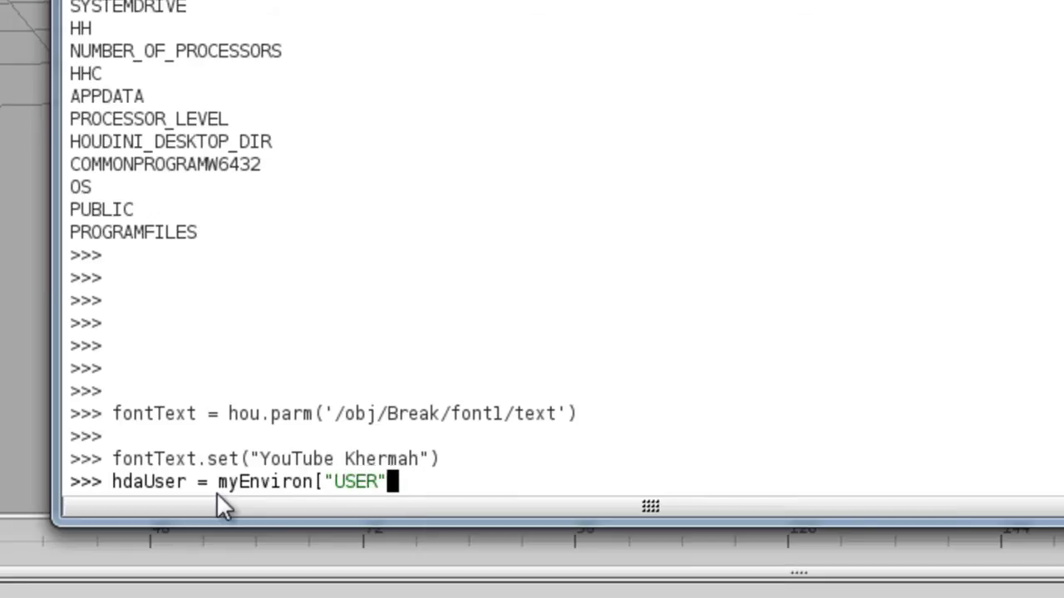
text(])
key(Return)
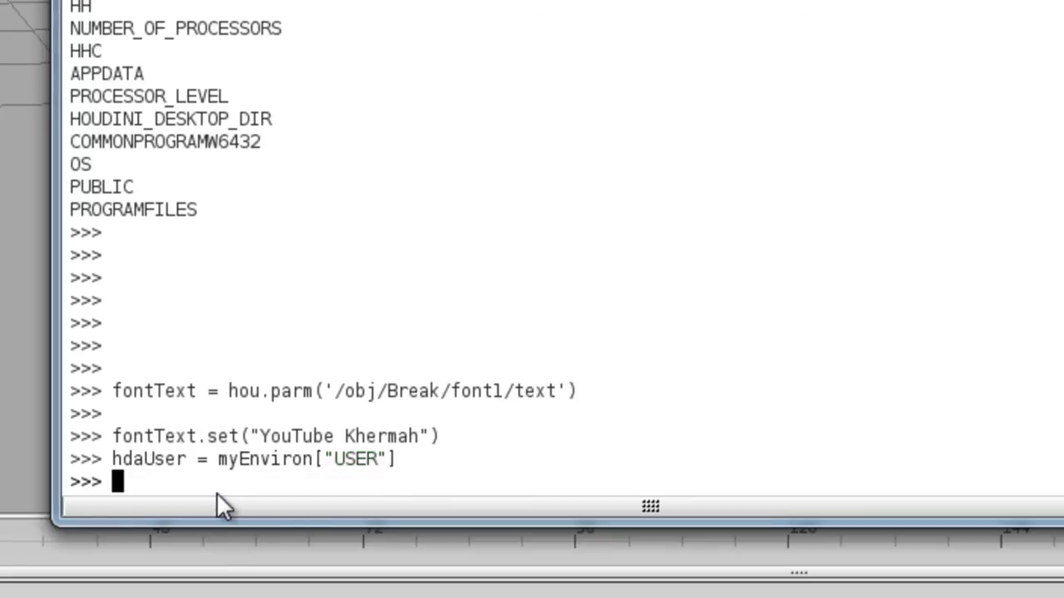
Print the value of hdaUser and add two empty prompt lines below it
text(hda)
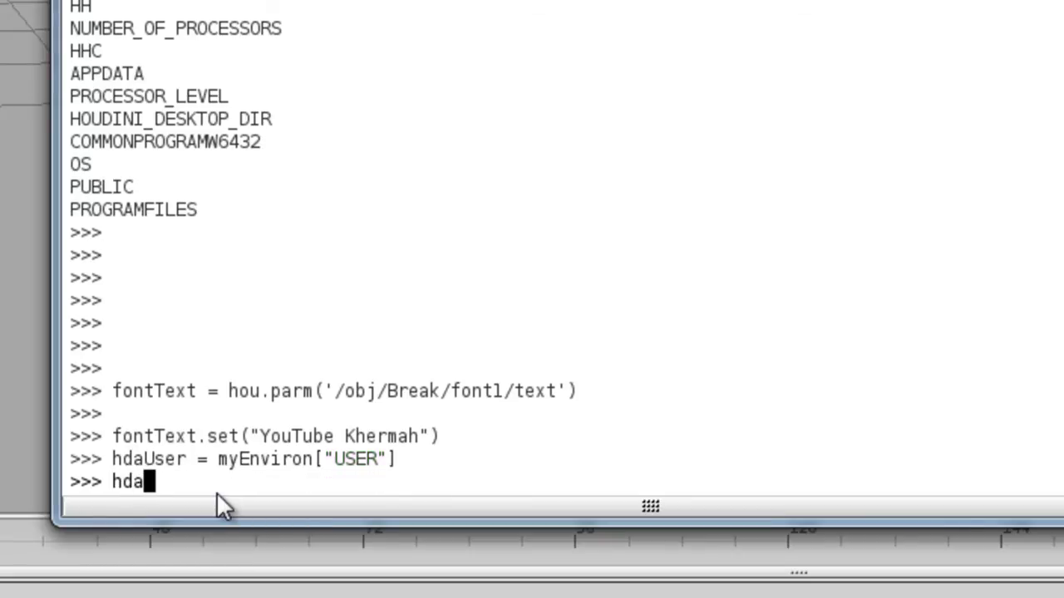
text(User)
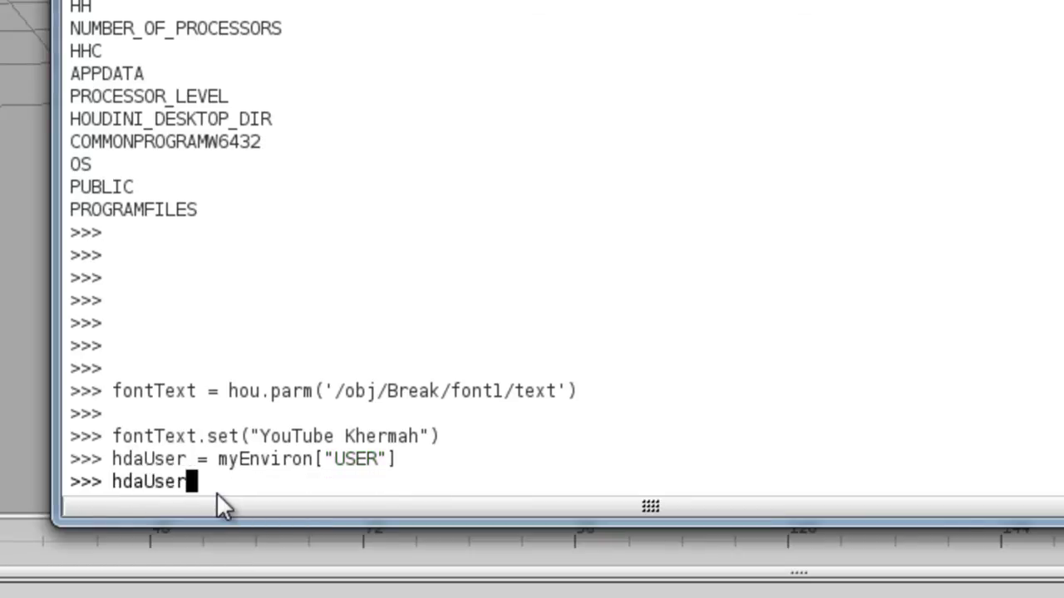
key(Return)
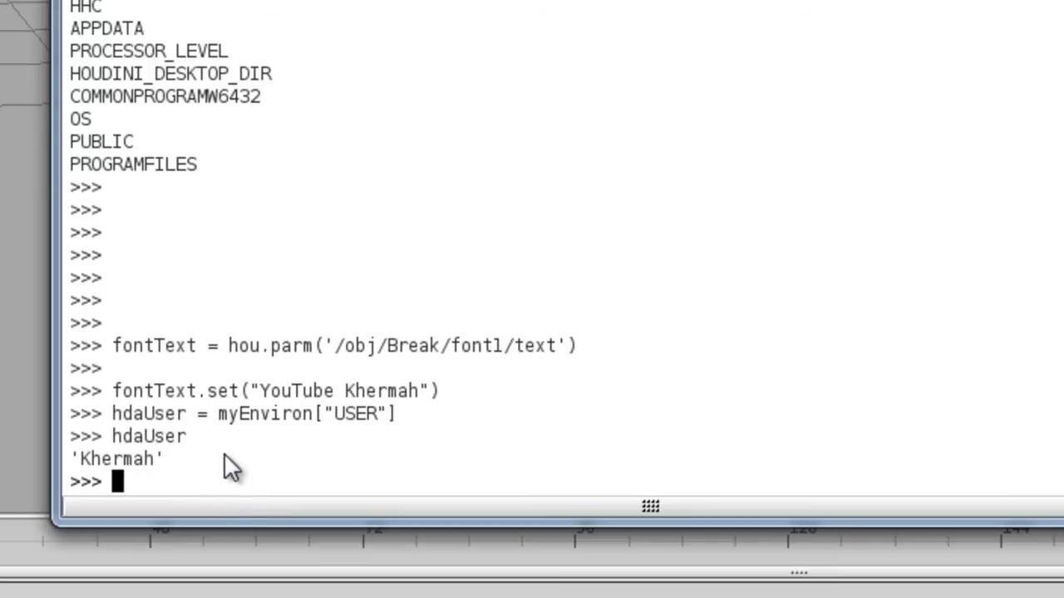
key(Return)
key(Return)
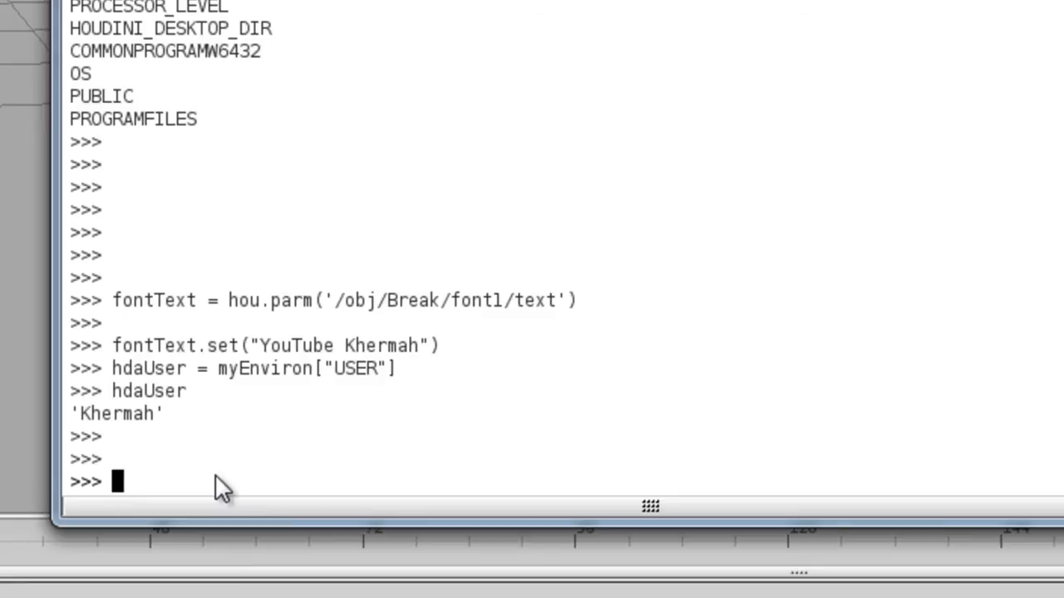
text(fontText)
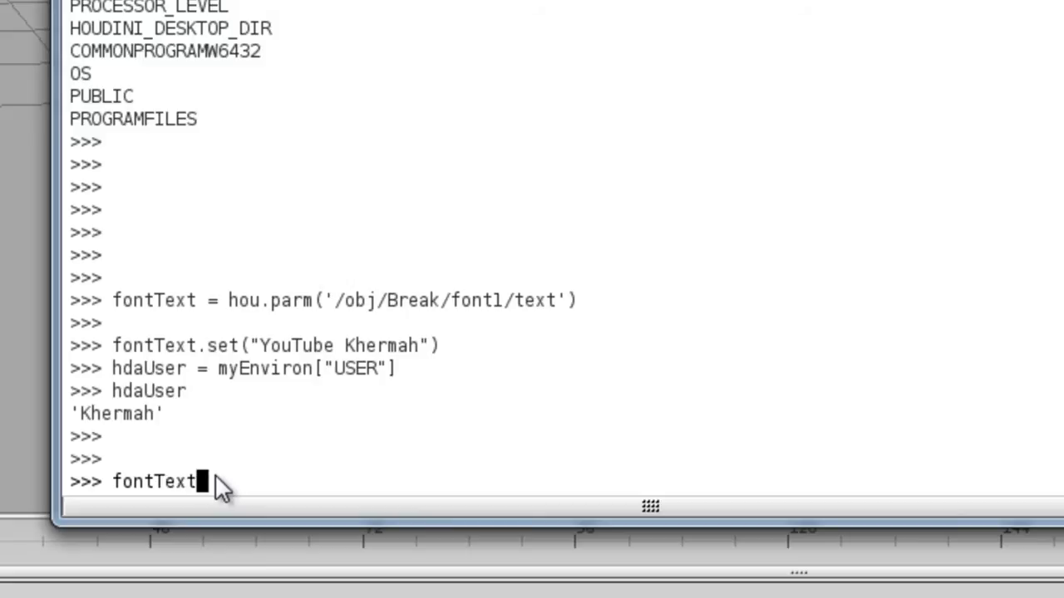
drag(111, 301, 608, 298)
click(595, 309)
text(=)
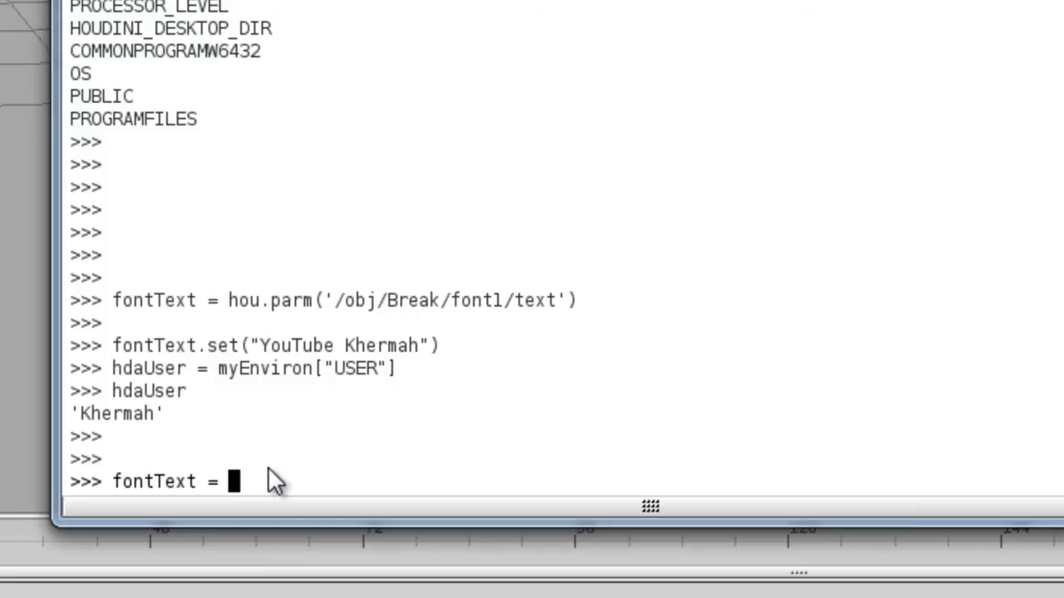
key(BackSpace)
key(BackSpace)
key(BackSpace)
key(BackSpace)
key(BackSpace)
key(BackSpace)
key(BackSpace)
key(BackSpace)
key(BackSpace)
key(BackSpace)
key(BackSpace)
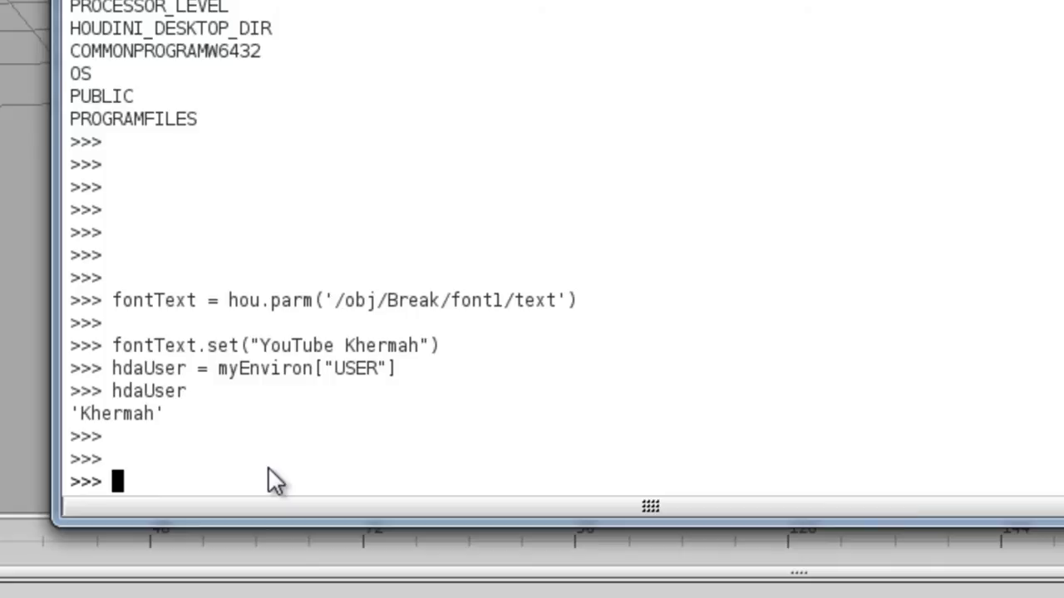
text(hdaUser)
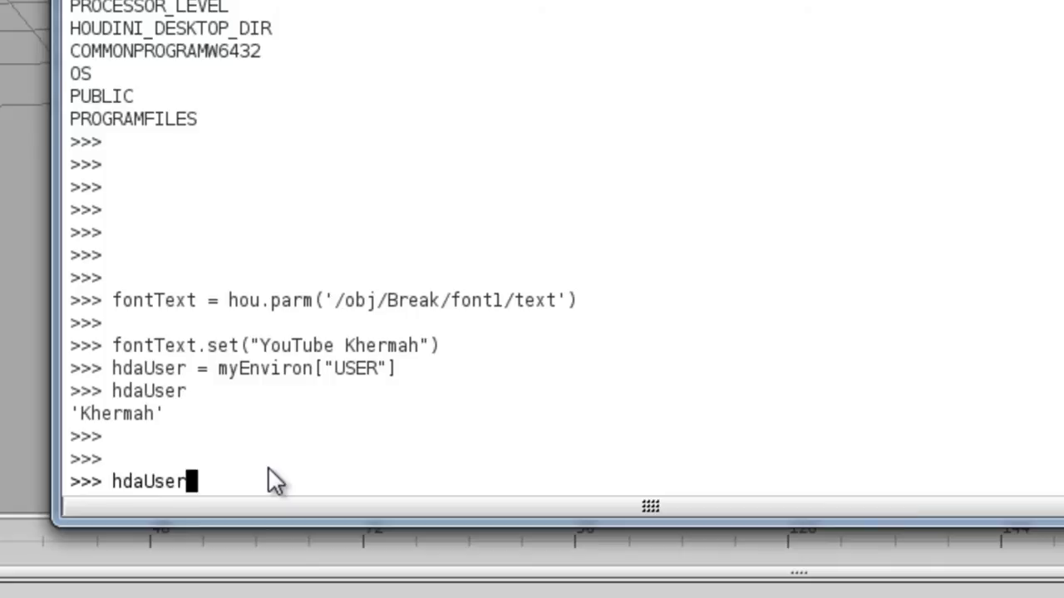
key(Up)
key(BackSpace)
key(BackSpace)
key(BackSpace)
key(BackSpace)
key(BackSpace)
key(BackSpace)
key(BackSpace)
key(BackSpace)
key(BackSpace)
key(BackSpace)
key(BackSpace)
key(BackSpace)
key(BackSpace)
key(BackSpace)
key(BackSpace)
key(BackSpace)
key(BackSpace)
key(BackSpace)
key(BackSpace)
key(BackSpace)
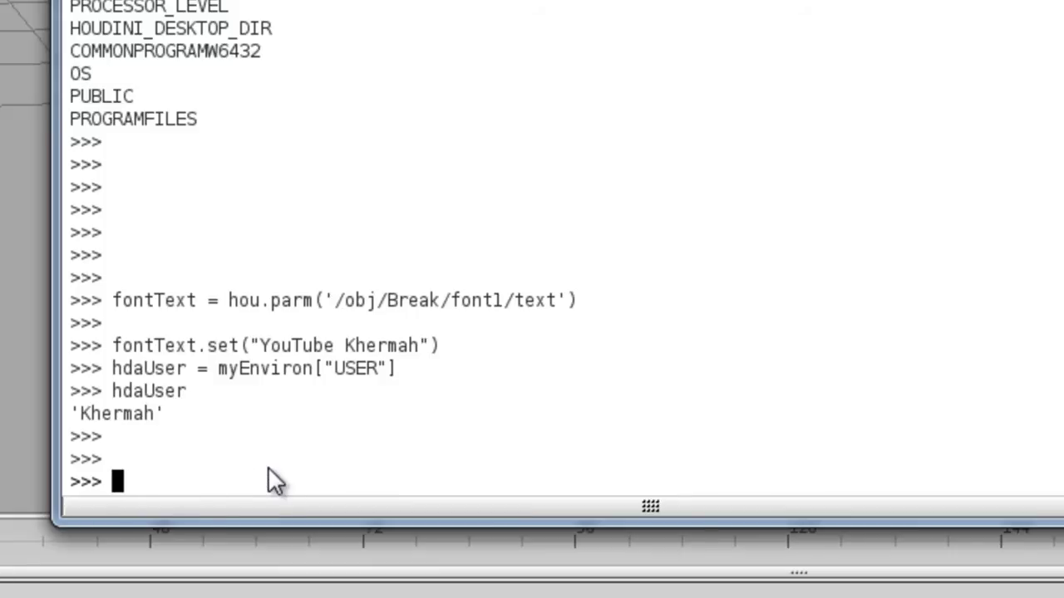
Write the start of a fontText.set() call with the string "Hi %s, \n Welcome to Houdini"
text(fontTex)
key(BackSpace)
key(BackSpace)
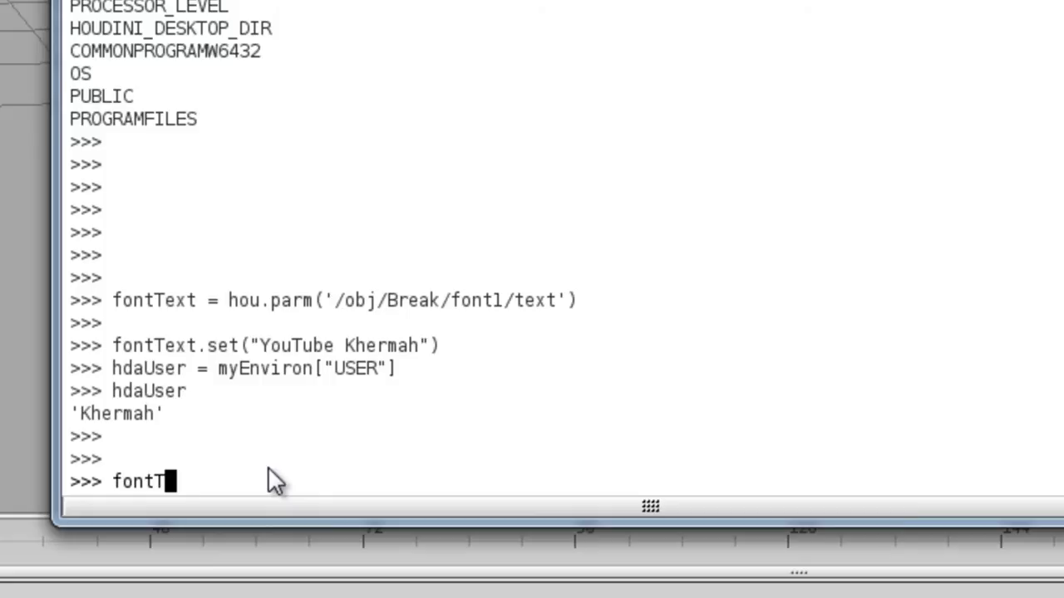
text(xt)
key(BackSpace)
key(BackSpace)
text(ext)
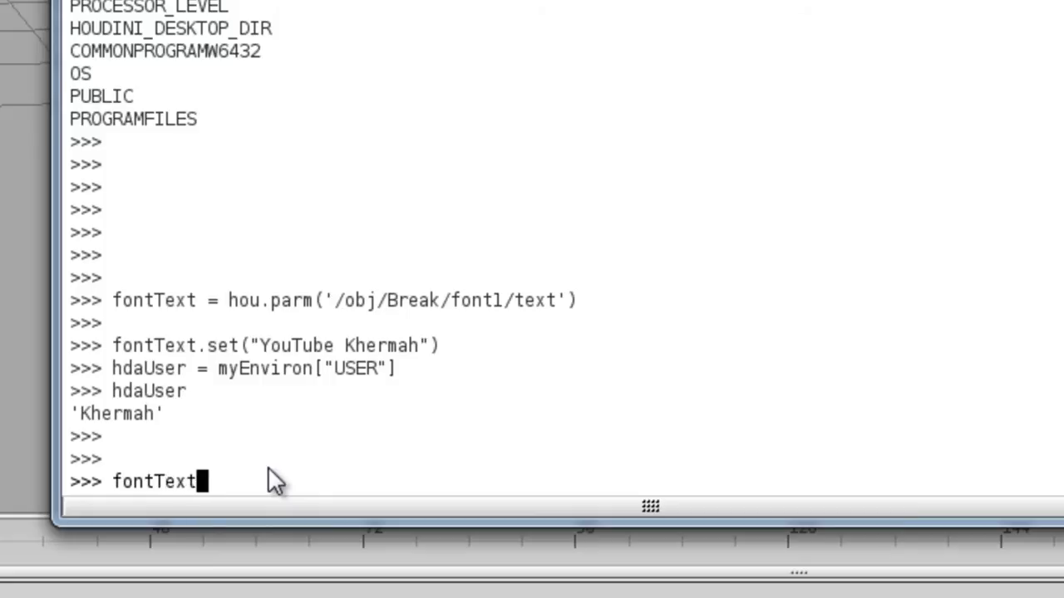
text(.set()
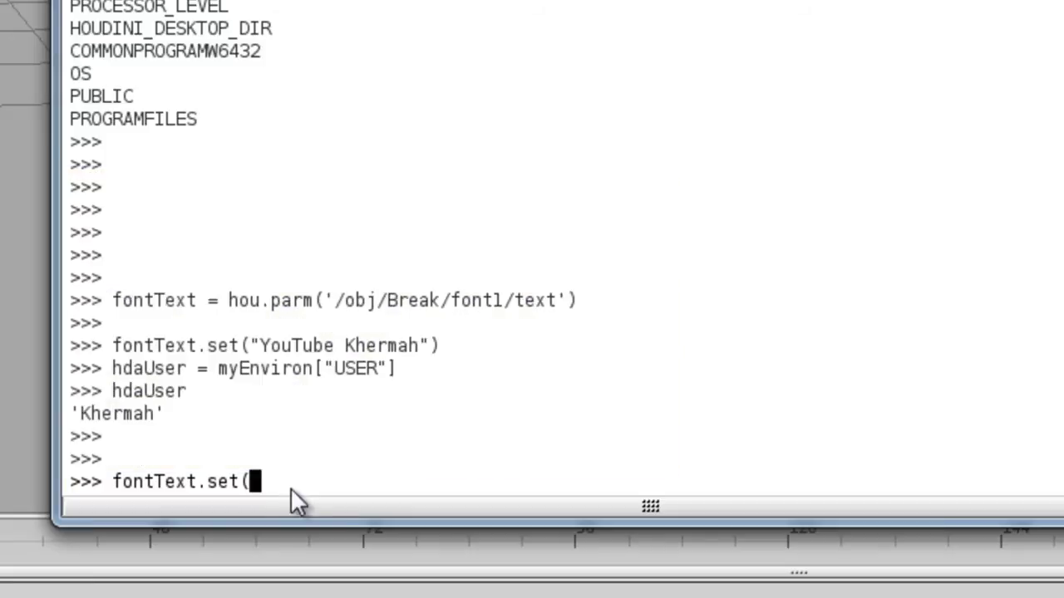
text("Hi )
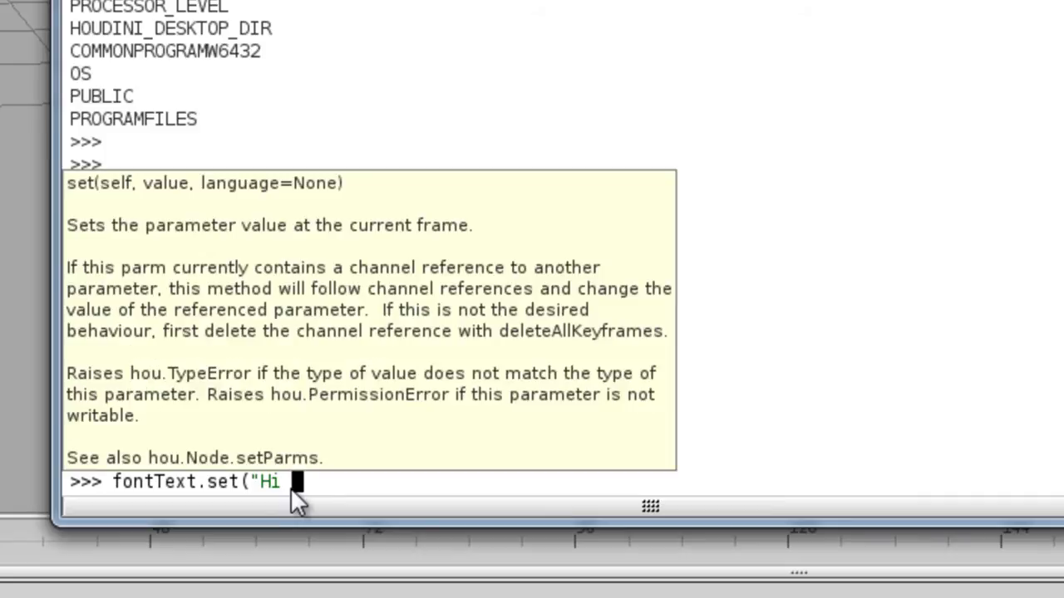
text(%s)
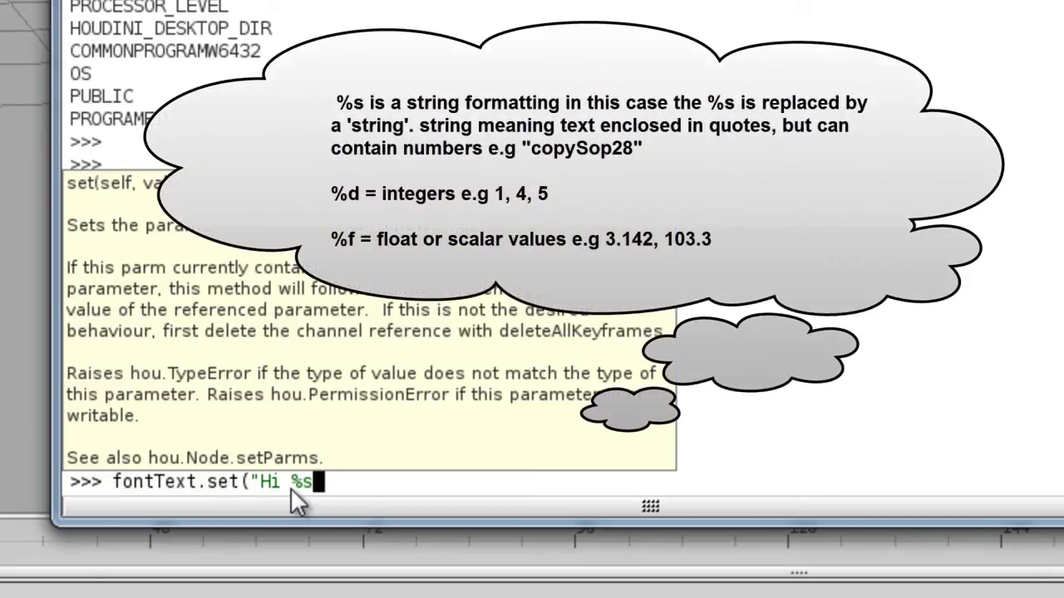
text(, \n)
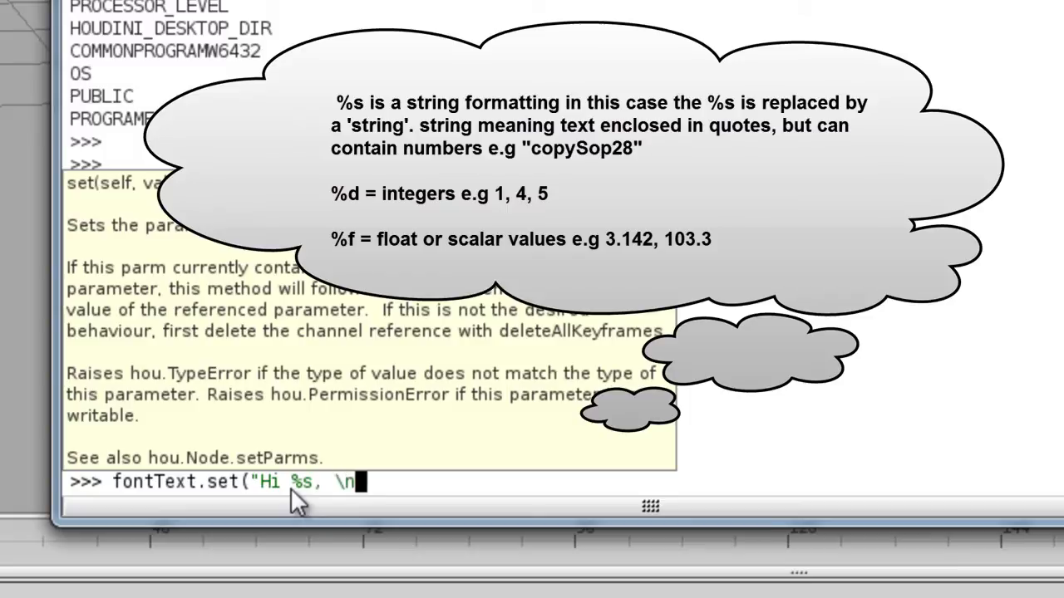
text( Welcome )
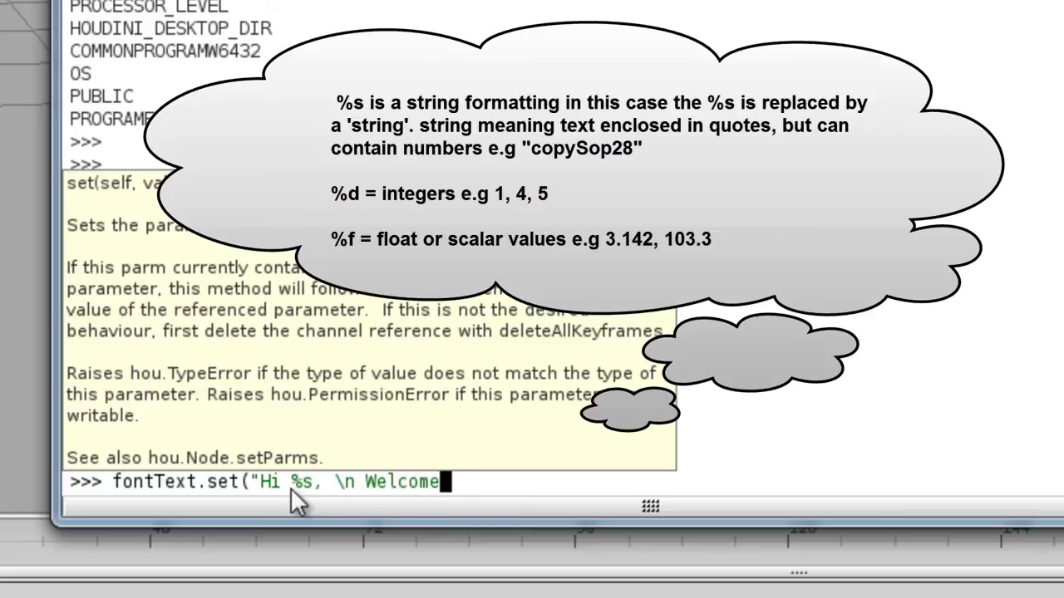
text(to HOU)
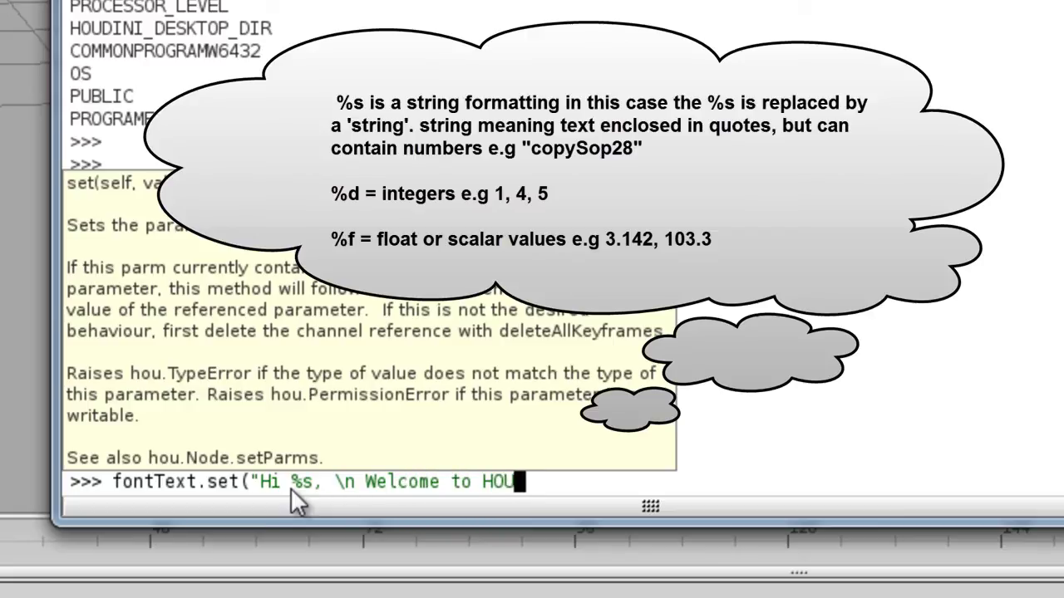
key(BackSpace)
key(BackSpace)
text(ou)
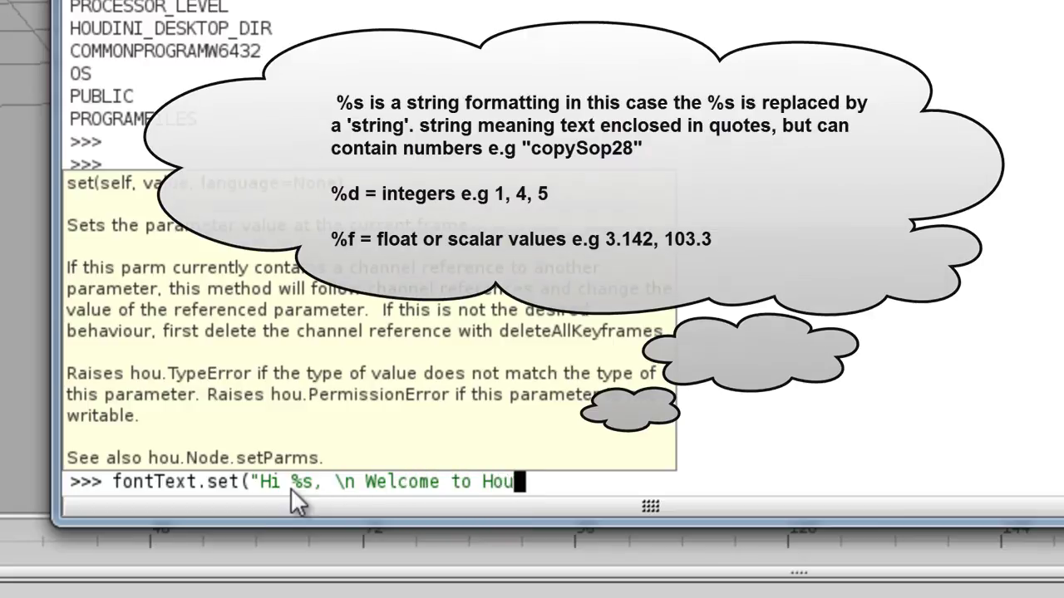
text(dini")
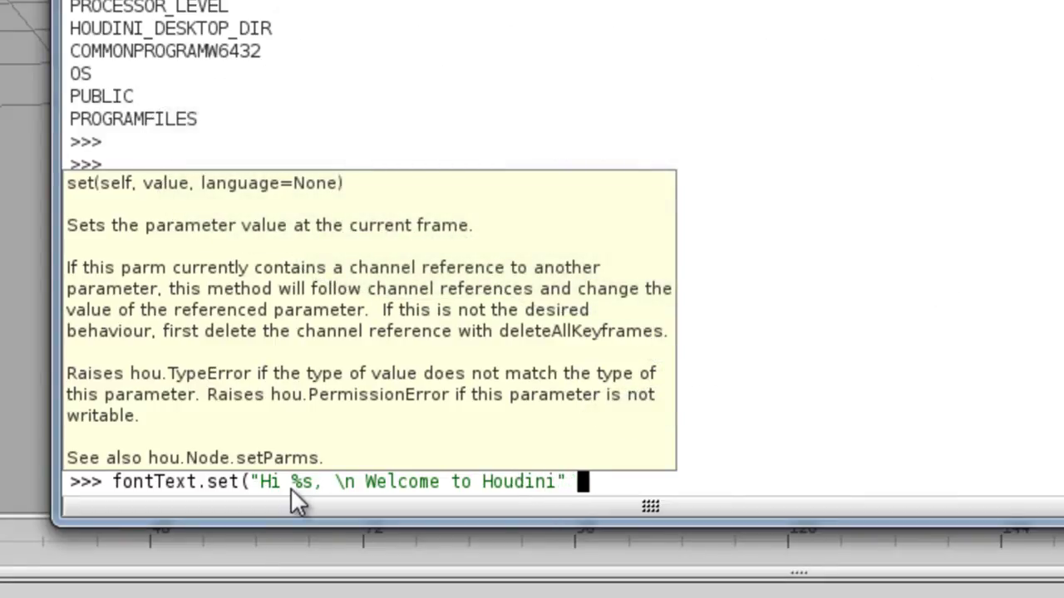
Supply hdaUser as the %s value of the greeting string, close the call and run it
text( %hdaUser)
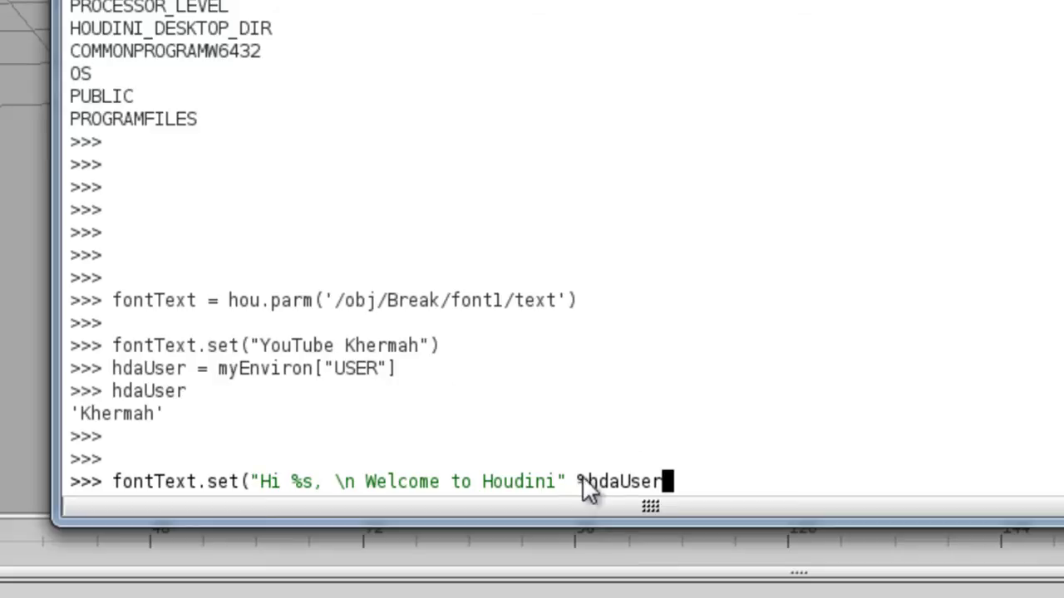
drag(569, 483, 691, 480)
drag(282, 480, 323, 481)
click(670, 480)
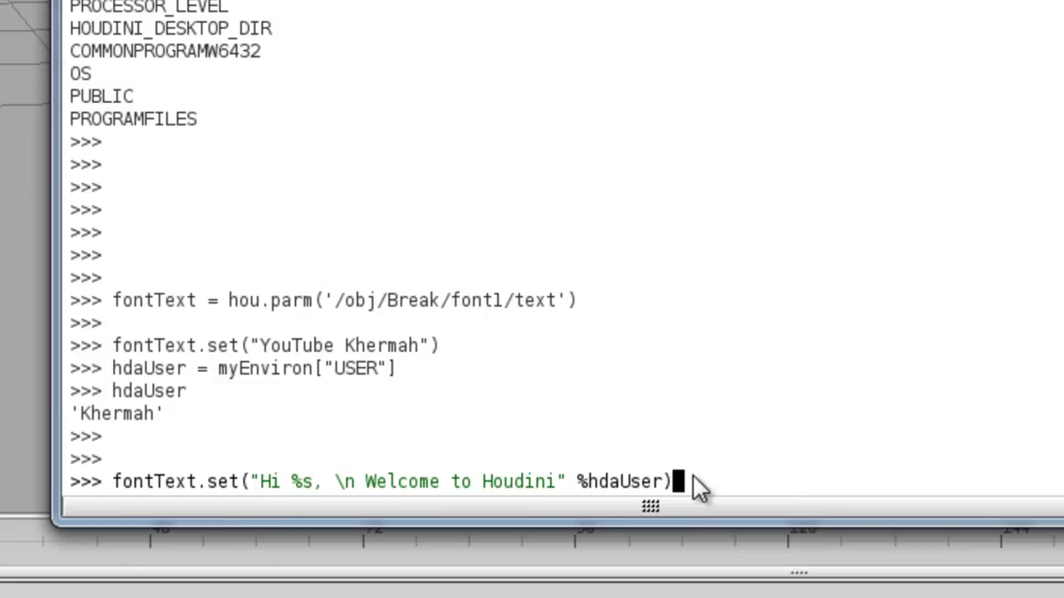
key(Return)
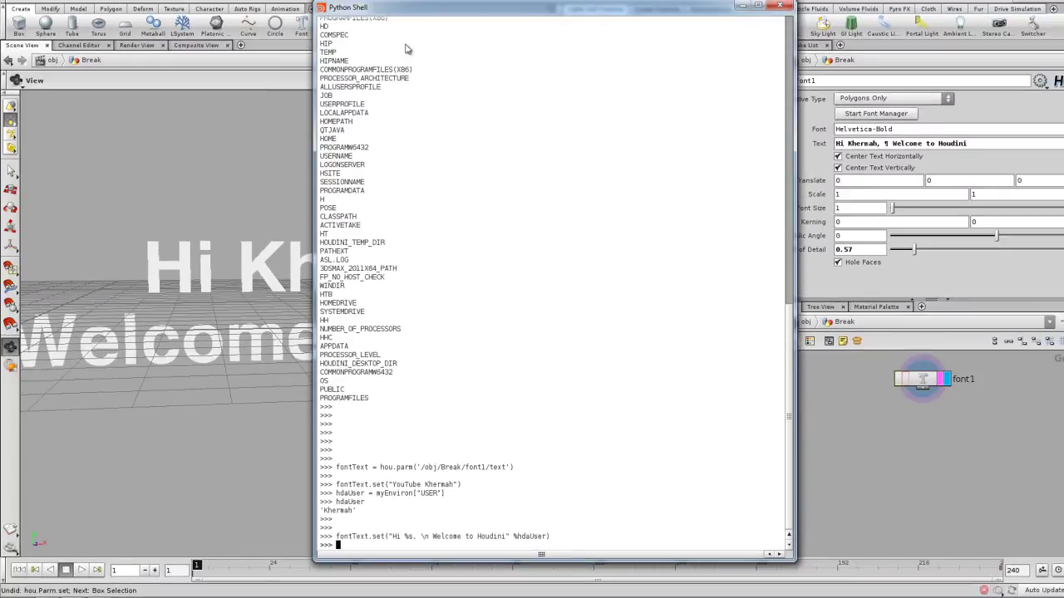
Move the Python Shell aside to examine the two-line greeting in the viewport, and close the shell
drag(676, 13, 1063, 17)
right_drag(574, 251, 500, 322)
drag(500, 322, 495, 350)
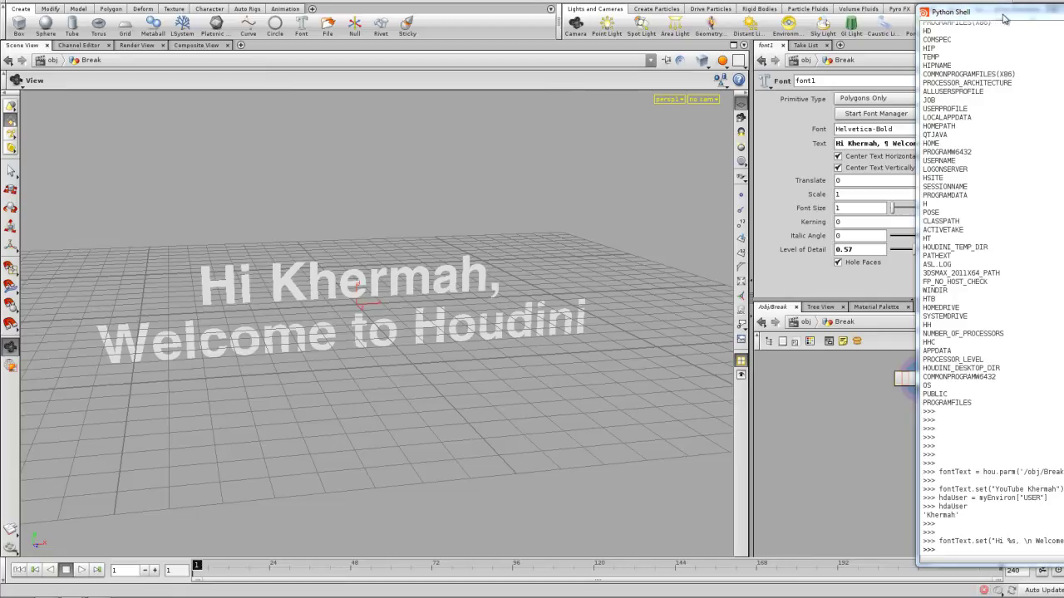
drag(1025, 18, 565, 22)
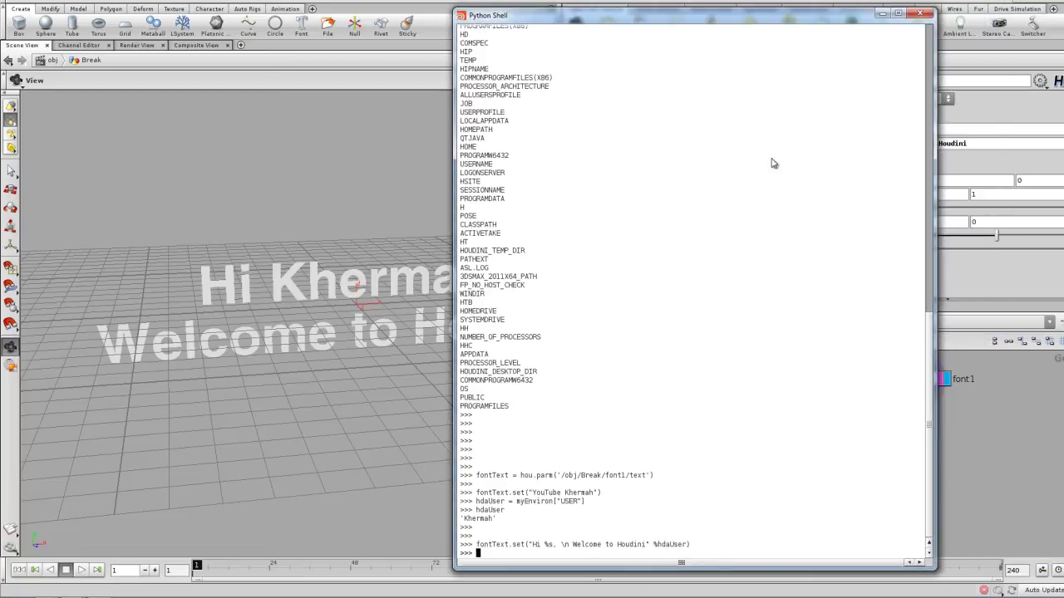
click(918, 14)
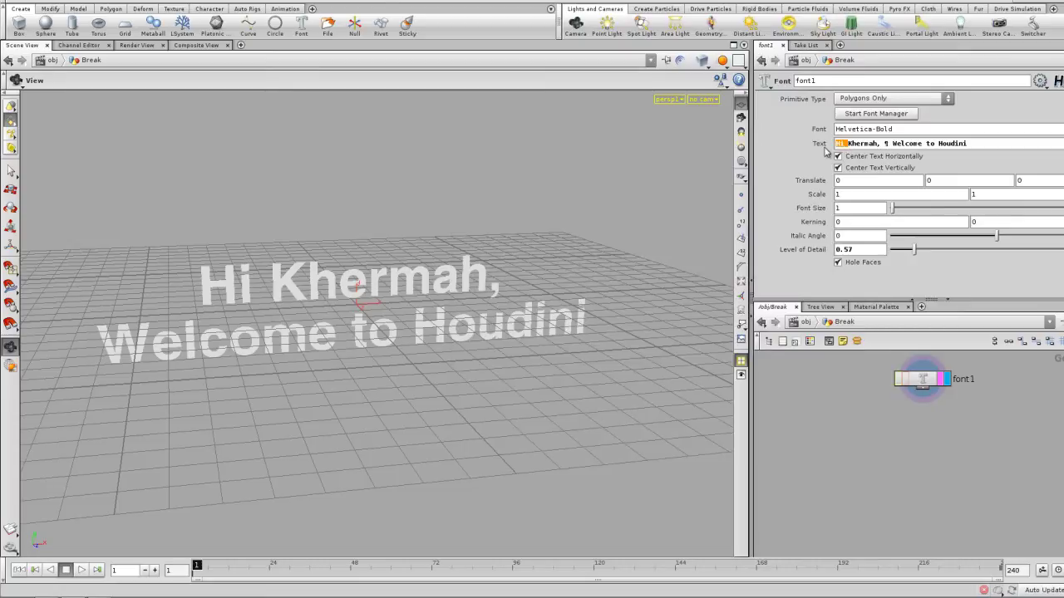
Reduce the font1 text to the user's name alone by deleting "Hi" before it and the comma and welcome line after it
key(BackSpace)
drag(867, 146, 956, 145)
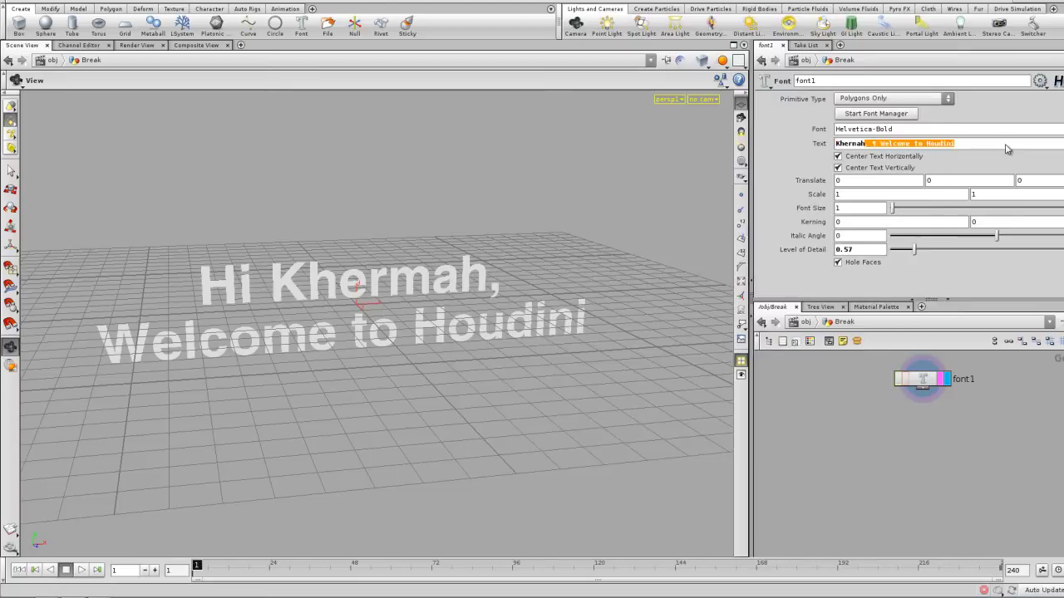
key(BackSpace)
drag(451, 360, 370, 369)
right_drag(370, 369, 539, 427)
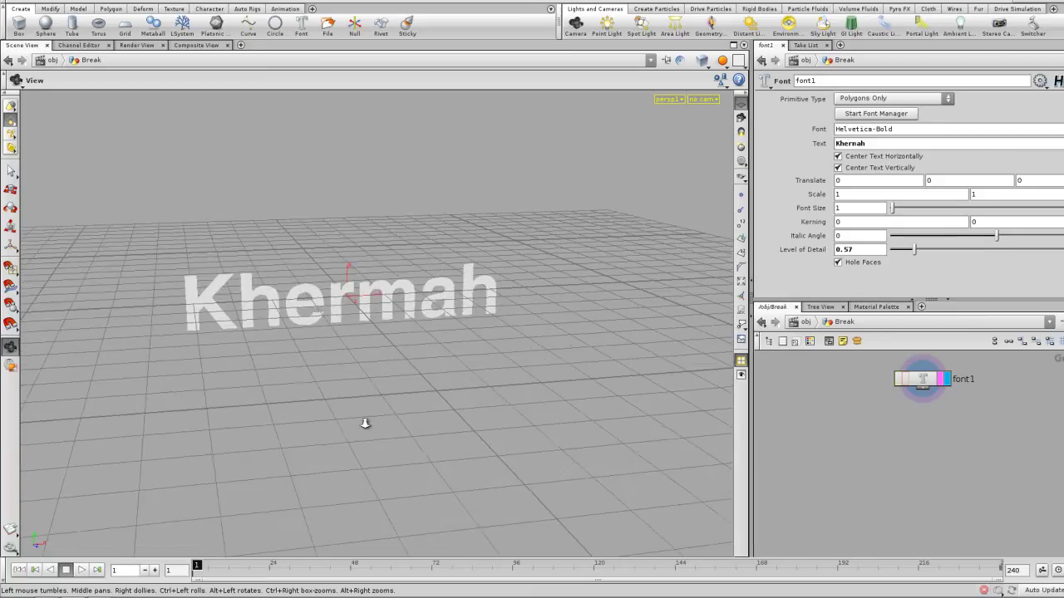
right_drag(350, 417, 432, 445)
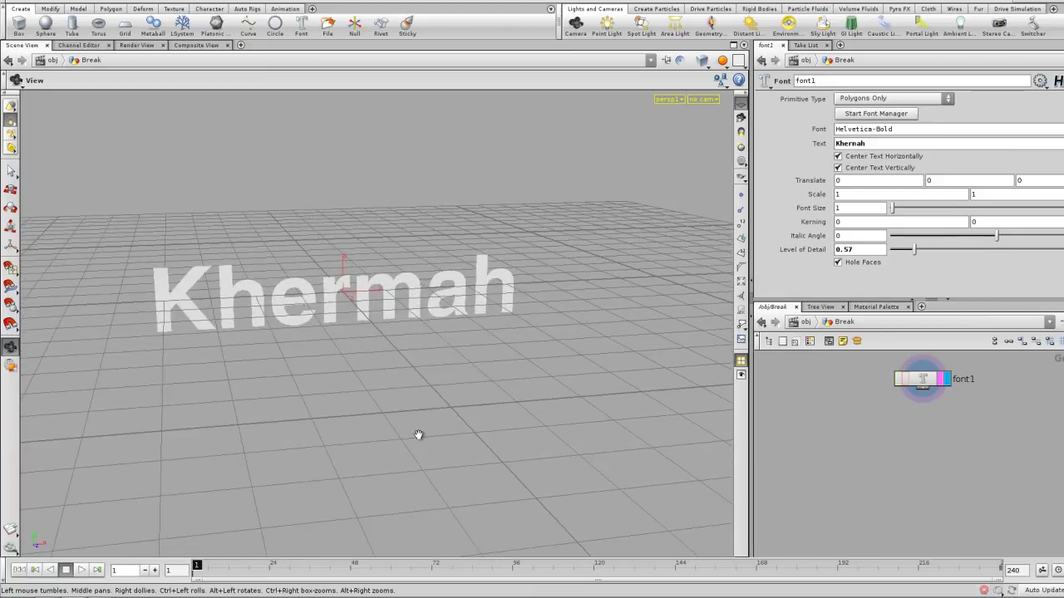
Display the name text as wireframe outlines in the viewport
right_drag(367, 377, 493, 423)
middle_drag(417, 409, 470, 428)
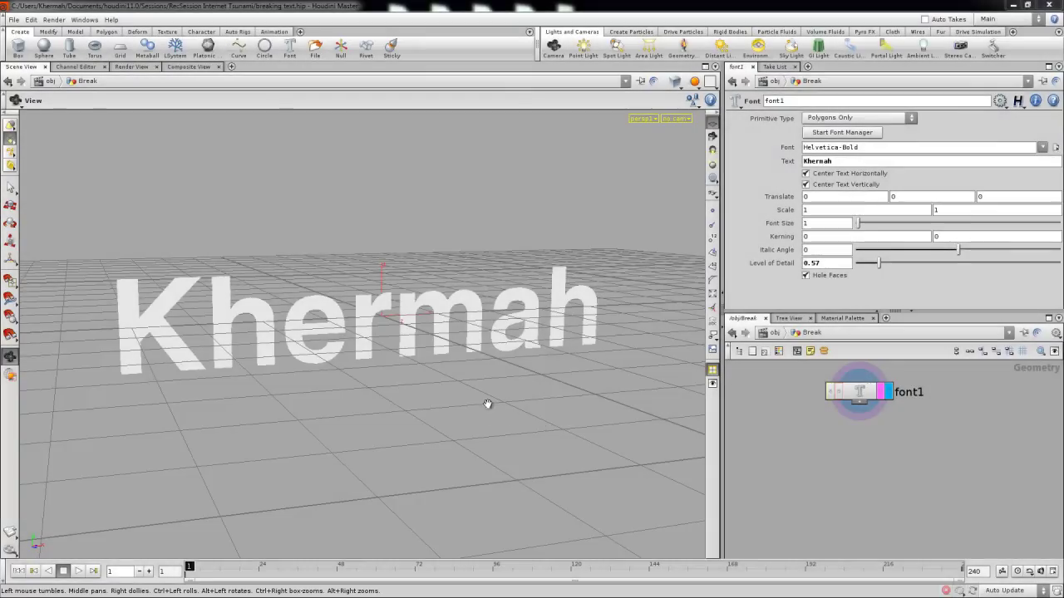
mouse_move(488, 404)
mouse_down()
mouse_move(482, 393)
mouse_move(506, 404)
mouse_up()
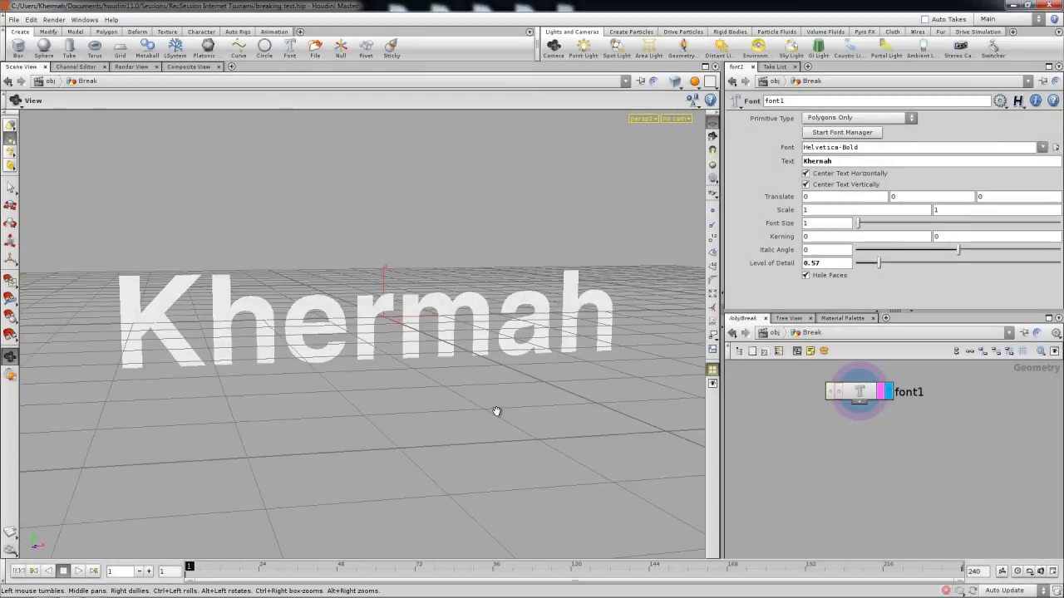
key(w)
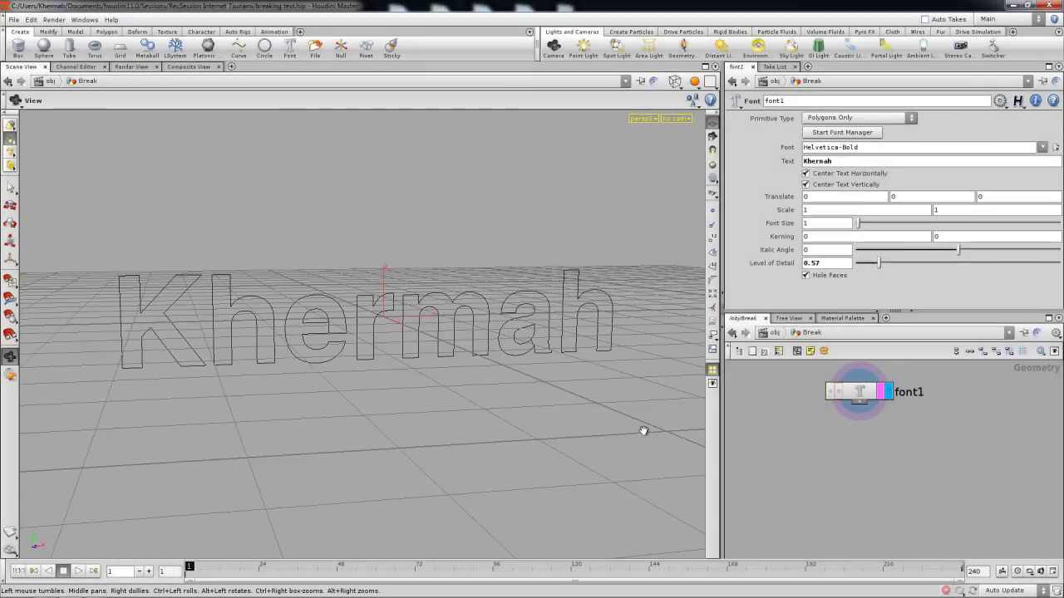
scroll(834, 442, up, 3)
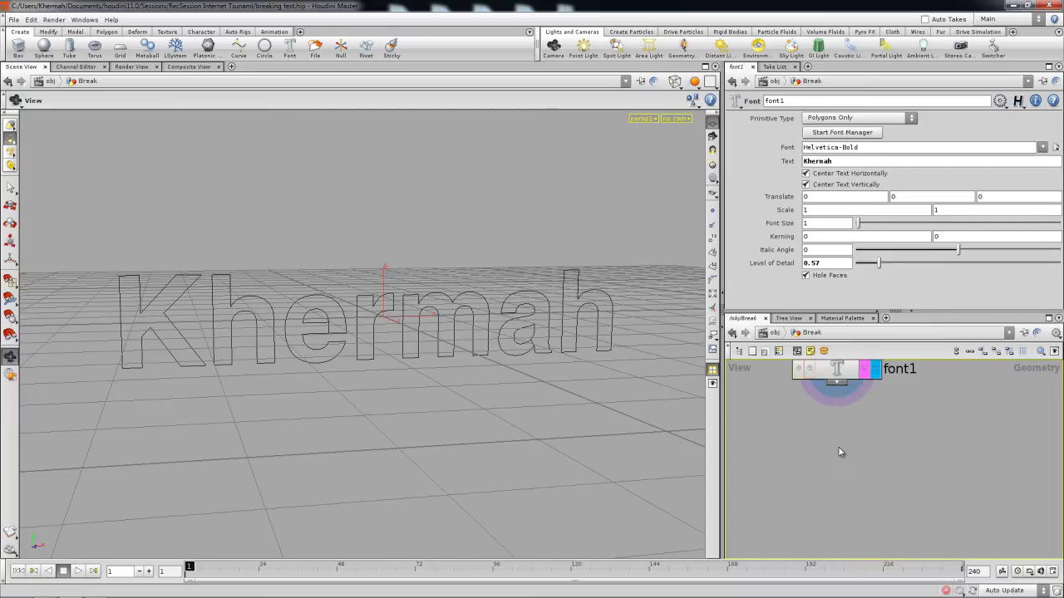
drag(532, 384, 523, 397)
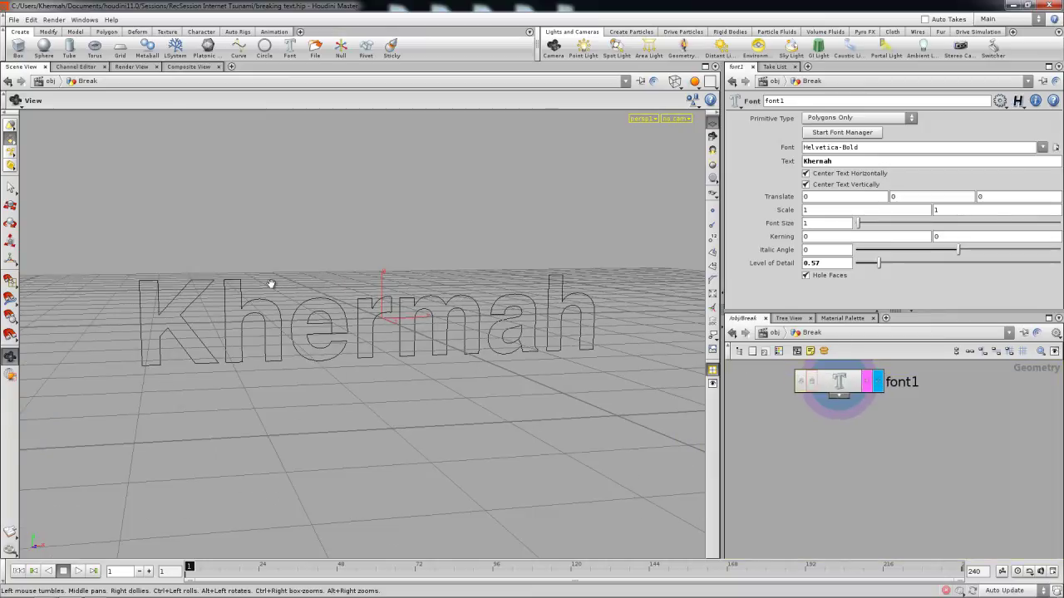
Add a Scatter node fed by font1 and make it the displayed node to inspect its points
key(Tab)
text(sca)
click(964, 382)
click(838, 478)
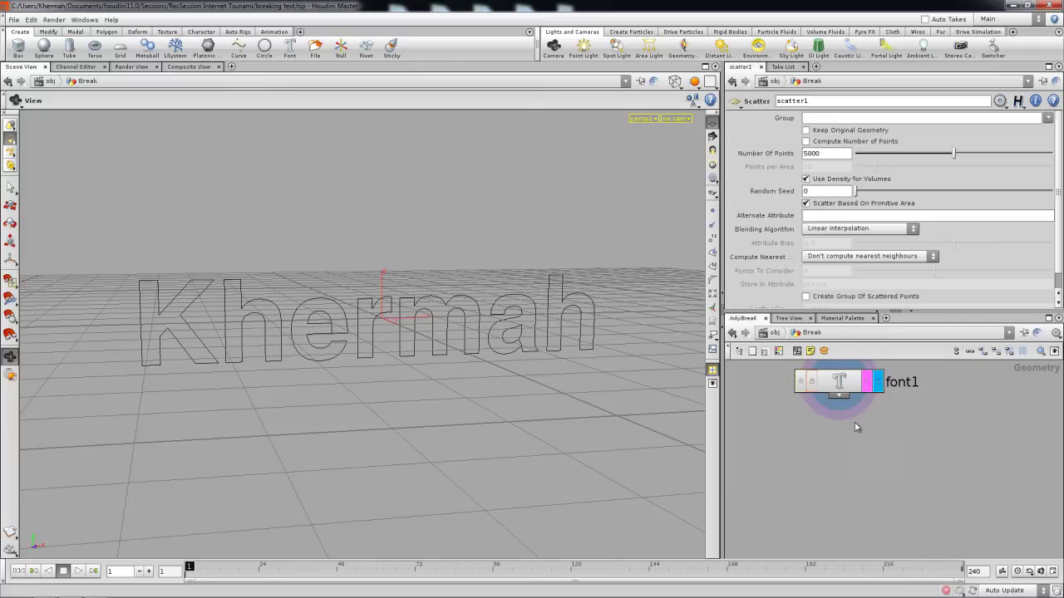
click(874, 480)
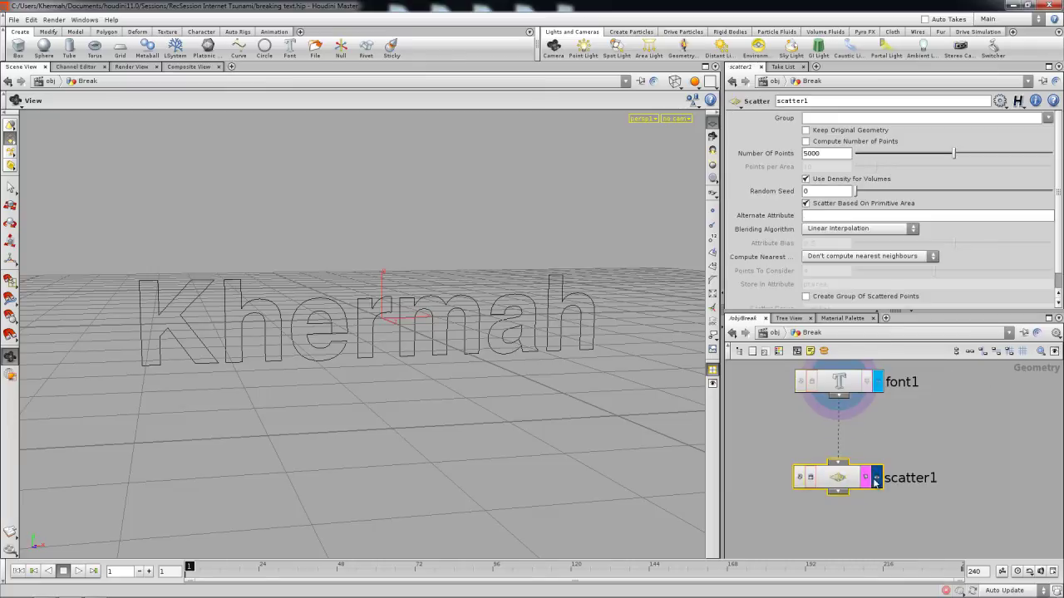
click(875, 480)
drag(467, 363, 430, 366)
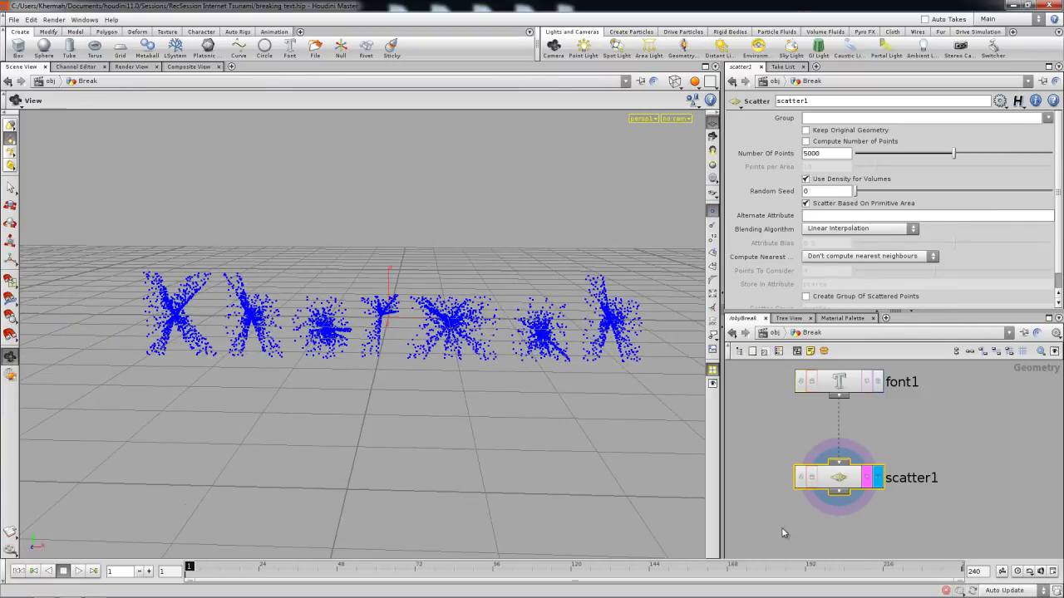
Insert a Triangulate2D node between font1 and scatter1, and display its triangulated result
drag(846, 482, 948, 507)
middle_drag(948, 507, 858, 478)
drag(862, 480, 933, 501)
key(Tab)
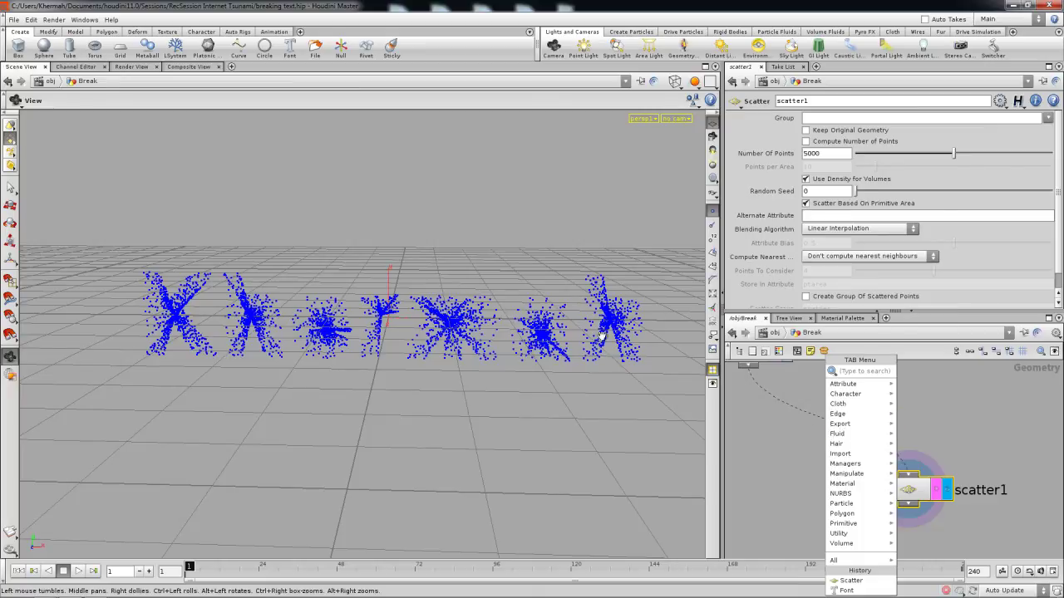
text(tr)
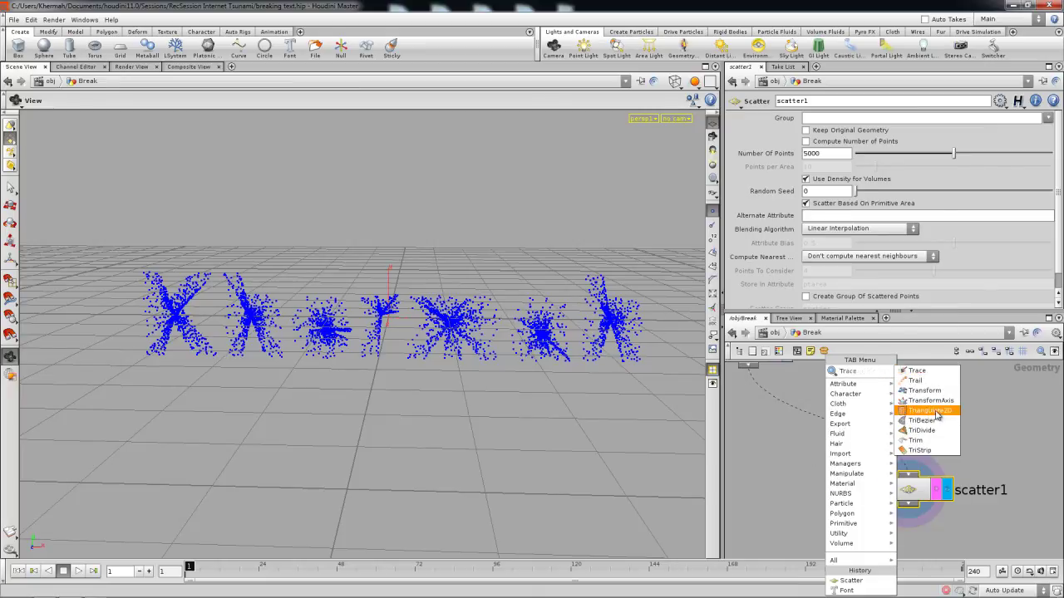
click(931, 410)
click(820, 419)
drag(881, 425, 909, 440)
click(947, 438)
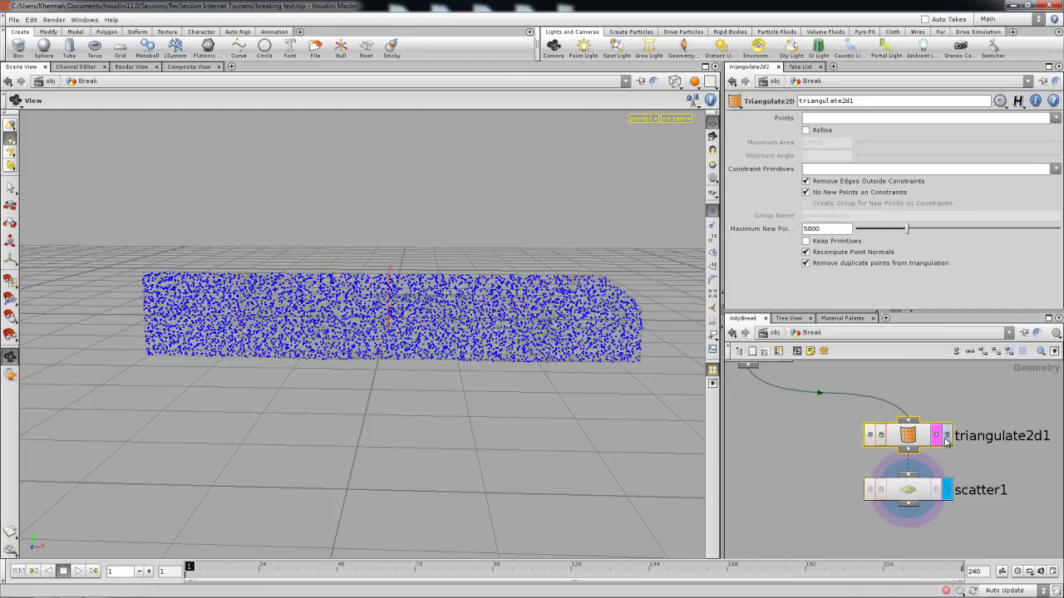
drag(391, 332, 383, 299)
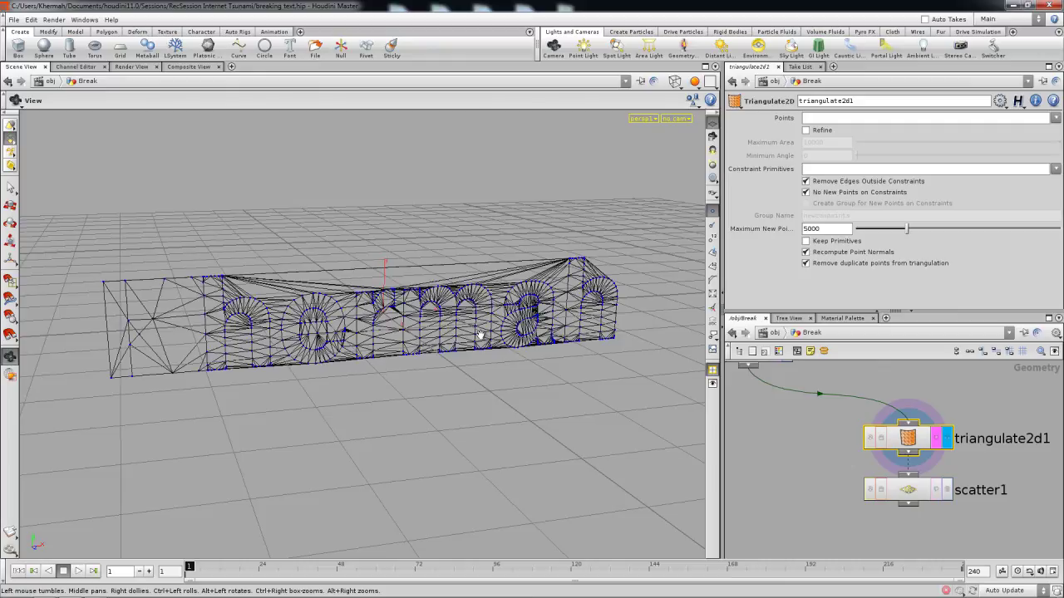
Set the Triangulate2D node's Constraint Primitives to 0-6 and inspect the constrained letters
click(1055, 170)
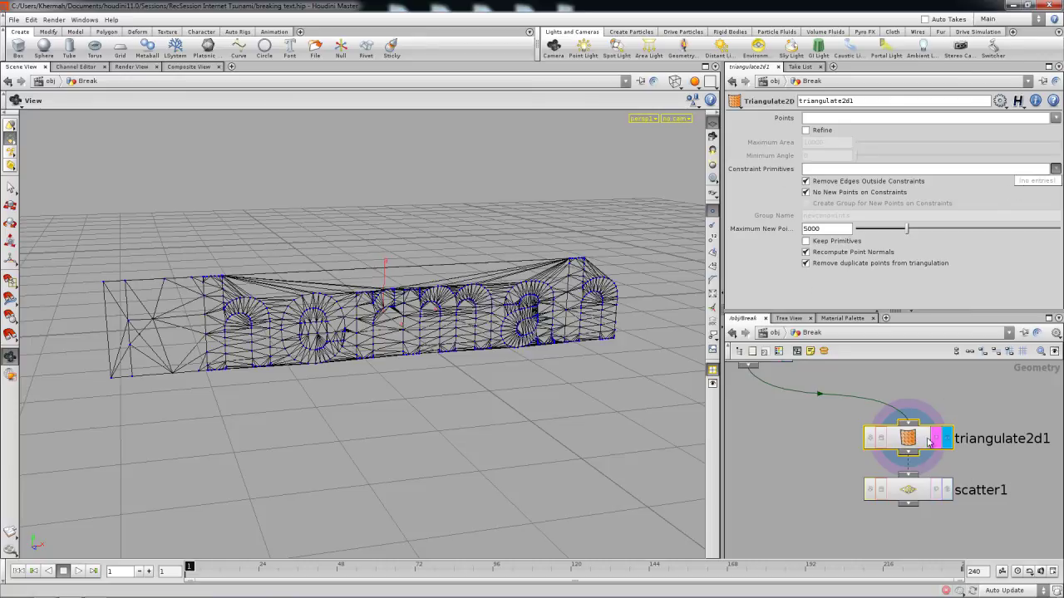
click(820, 173)
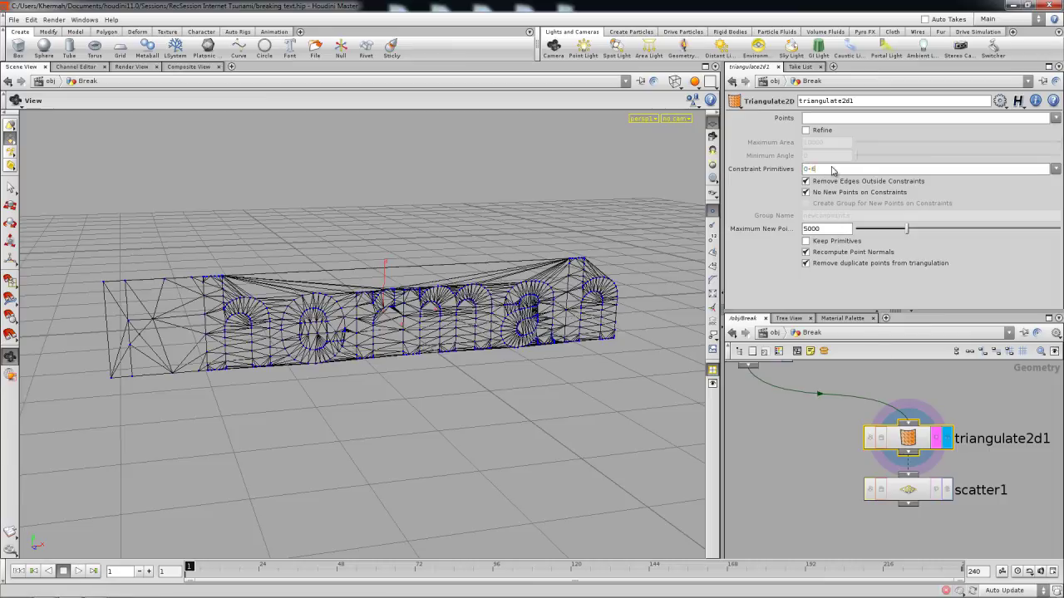
key(Return)
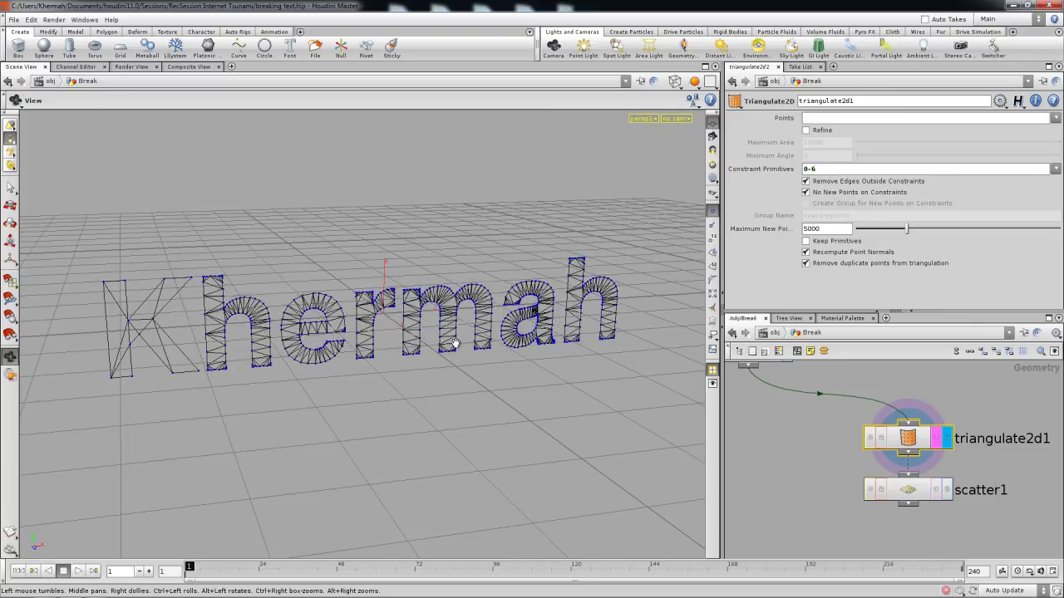
drag(458, 343, 462, 322)
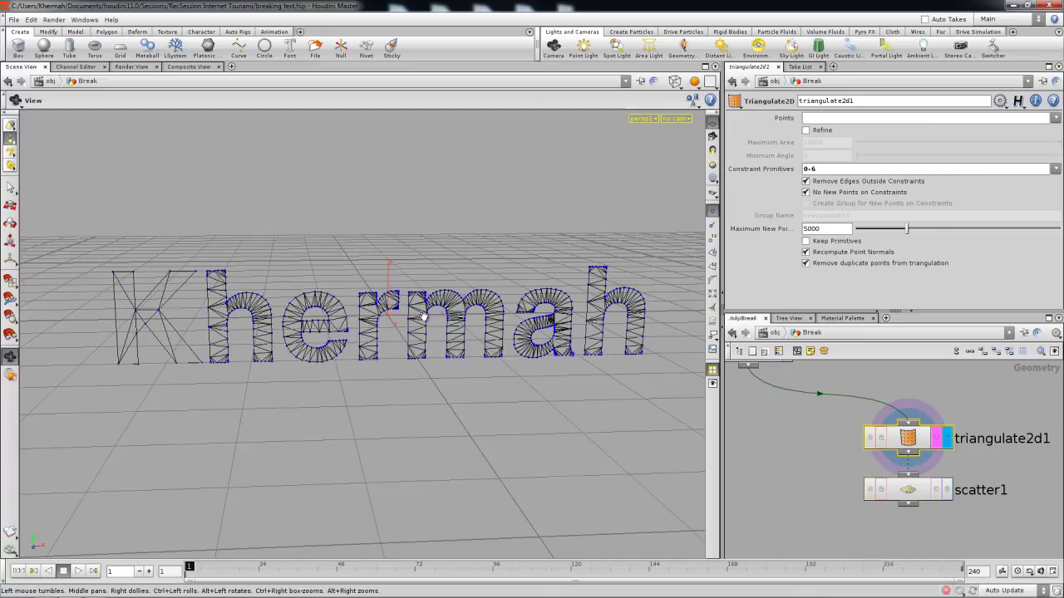
mouse_move(516, 348)
mouse_down()
mouse_move(486, 345)
mouse_move(516, 342)
mouse_up()
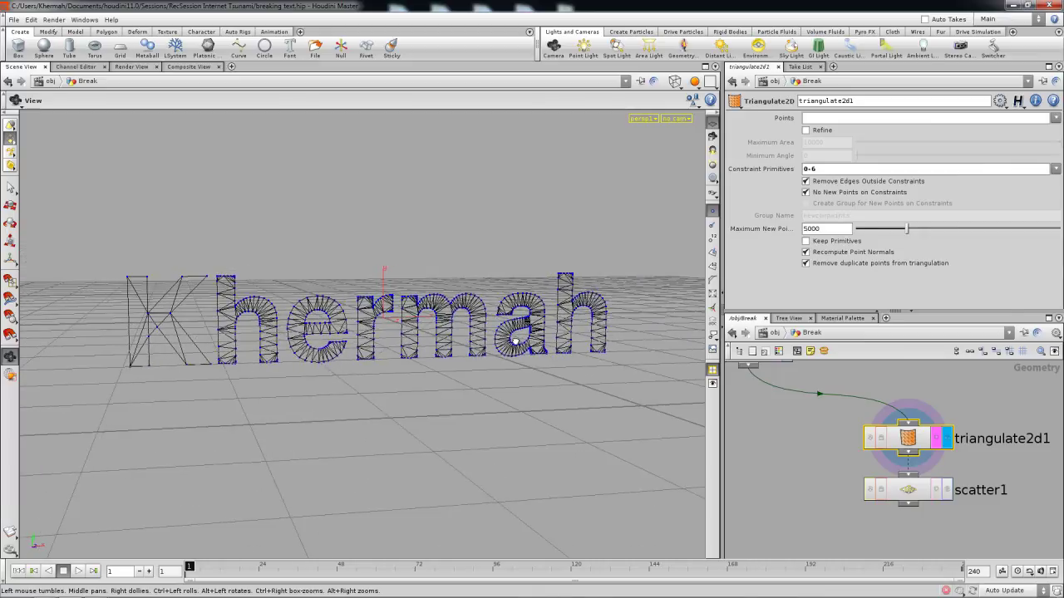
Display scatter1 and set its Number Of Points to 150
click(946, 490)
click(920, 492)
mouse_move(432, 348)
mouse_down()
mouse_move(420, 348)
mouse_move(442, 348)
mouse_up()
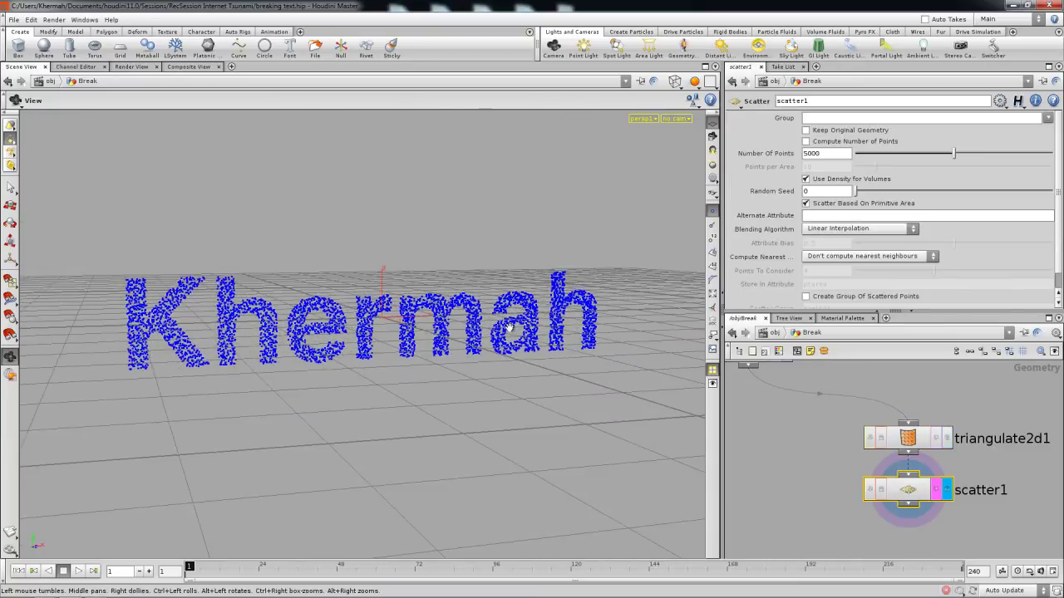
drag(833, 157, 792, 163)
text(150)
key(Return)
mouse_move(285, 341)
mouse_down()
mouse_move(264, 331)
mouse_move(275, 335)
mouse_up()
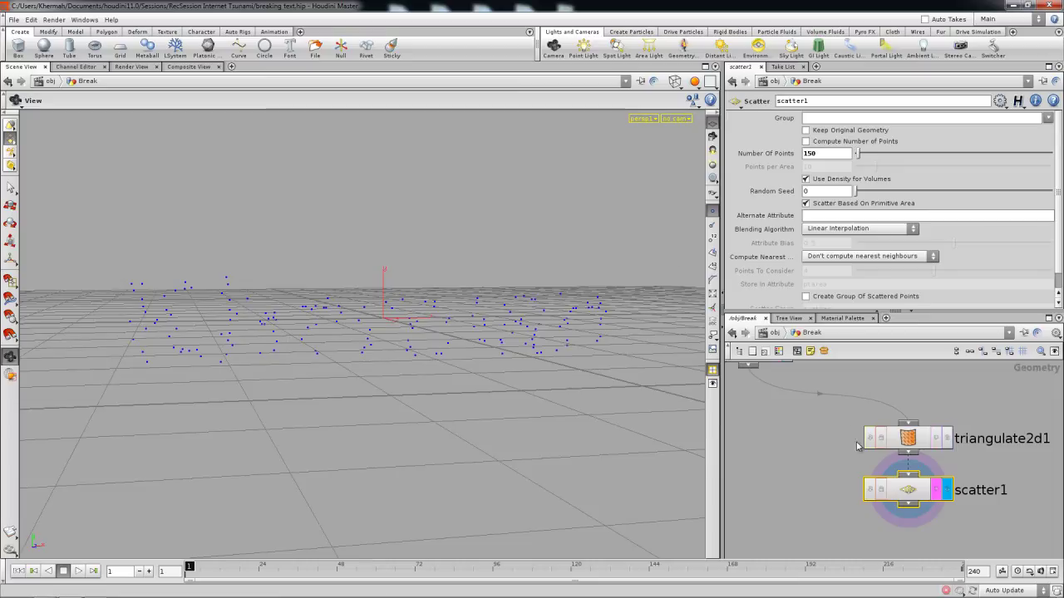
Add a Voronoi Fracture node below scatter1 in the Break network
drag(905, 494, 906, 507)
middle_drag(907, 503, 859, 482)
scroll(891, 491, down, 5)
key(Tab)
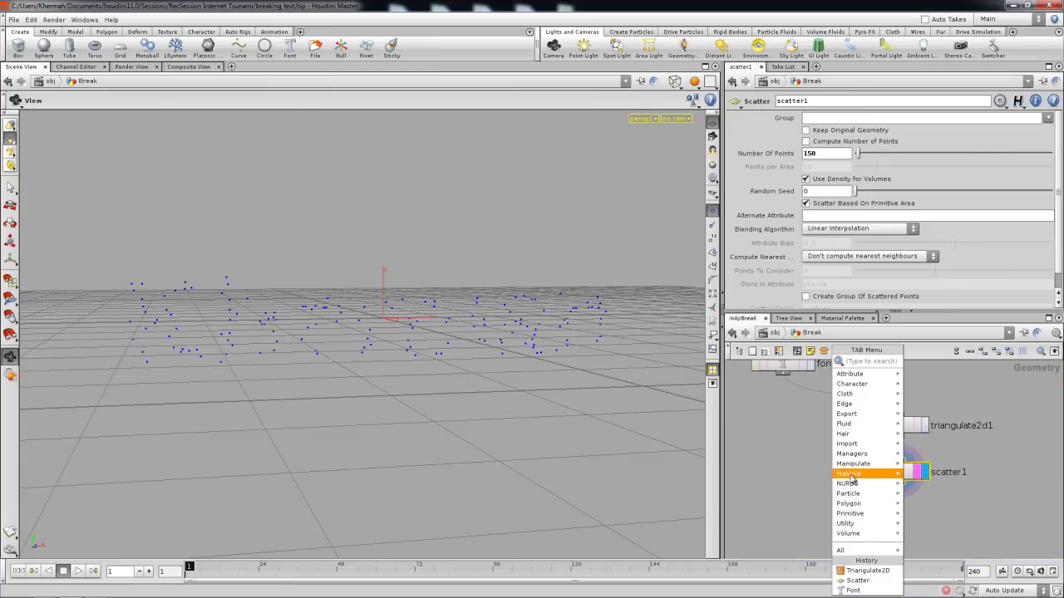
text(Volume)
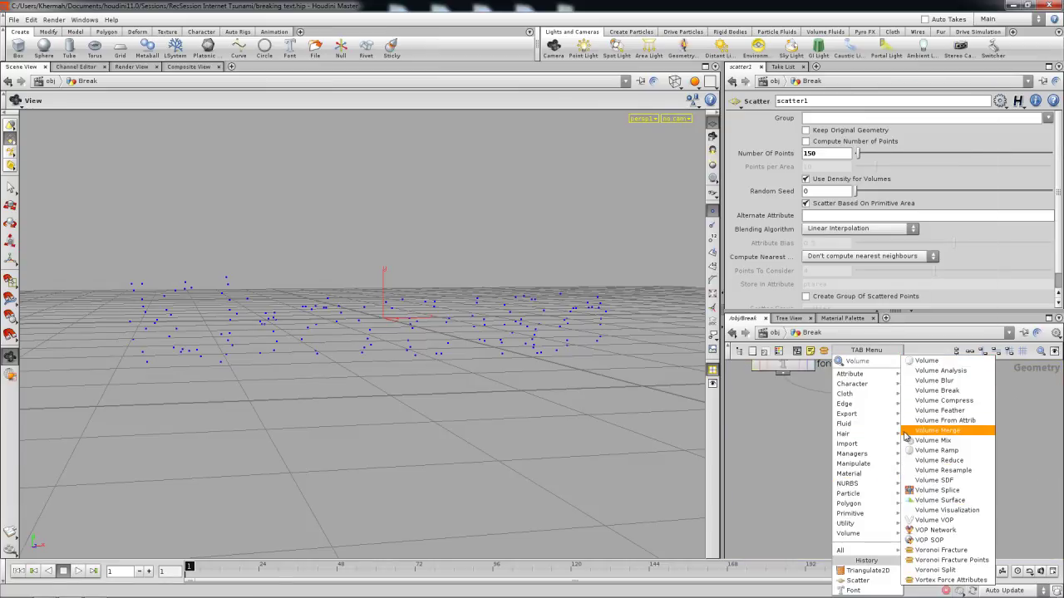
key(BackSpace)
key(BackSpace)
key(BackSpace)
key(BackSpace)
text(ronoi Fractur)
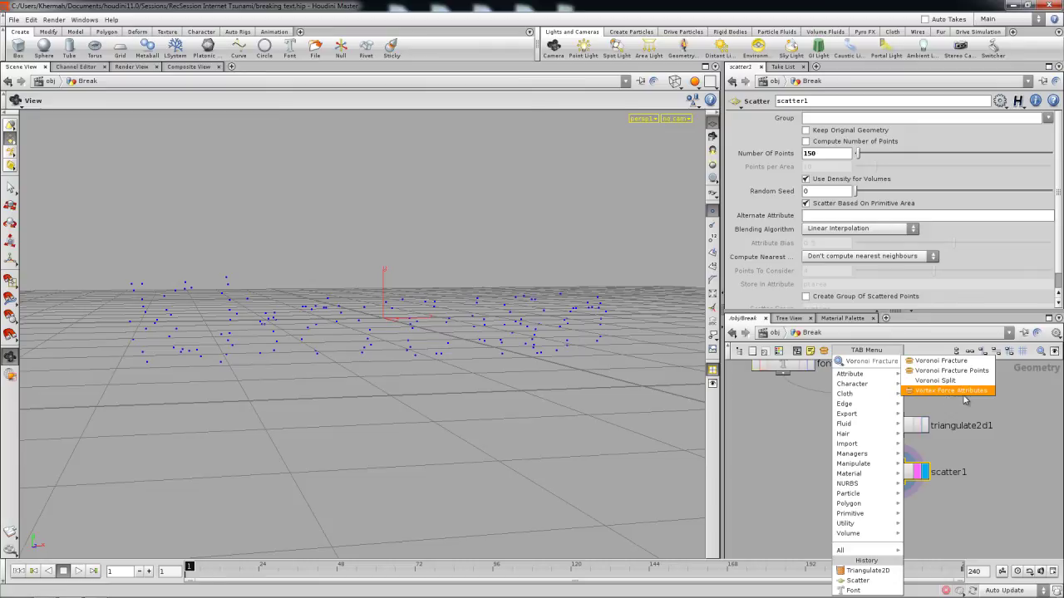
click(941, 361)
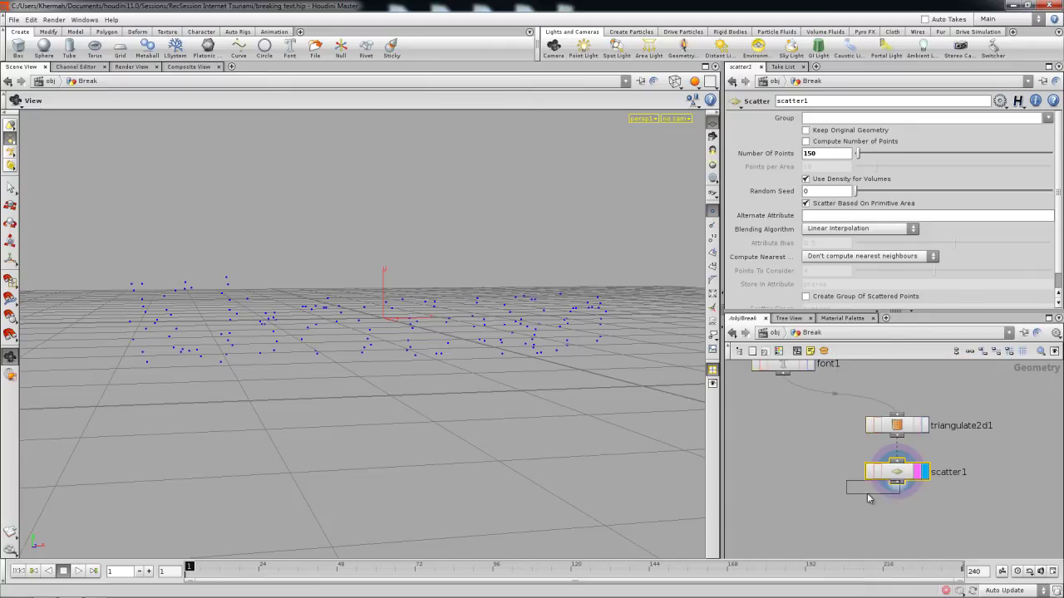
click(824, 517)
scroll(819, 522, down, 1)
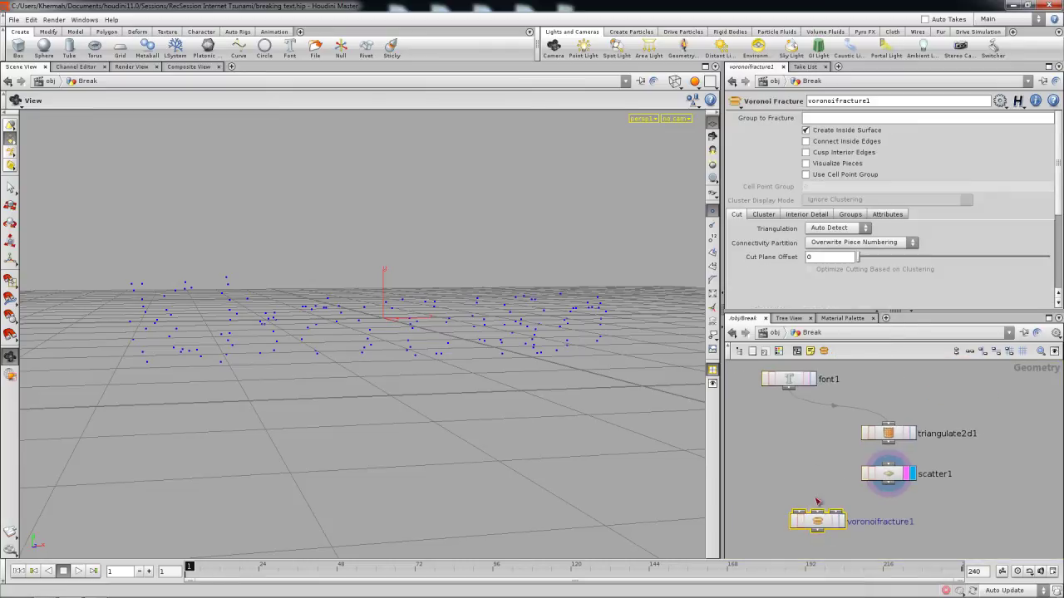
Connect font1 to the Voronoi Fracture node's first input and scatter1 to its second, and display the fracture
drag(819, 522, 810, 524)
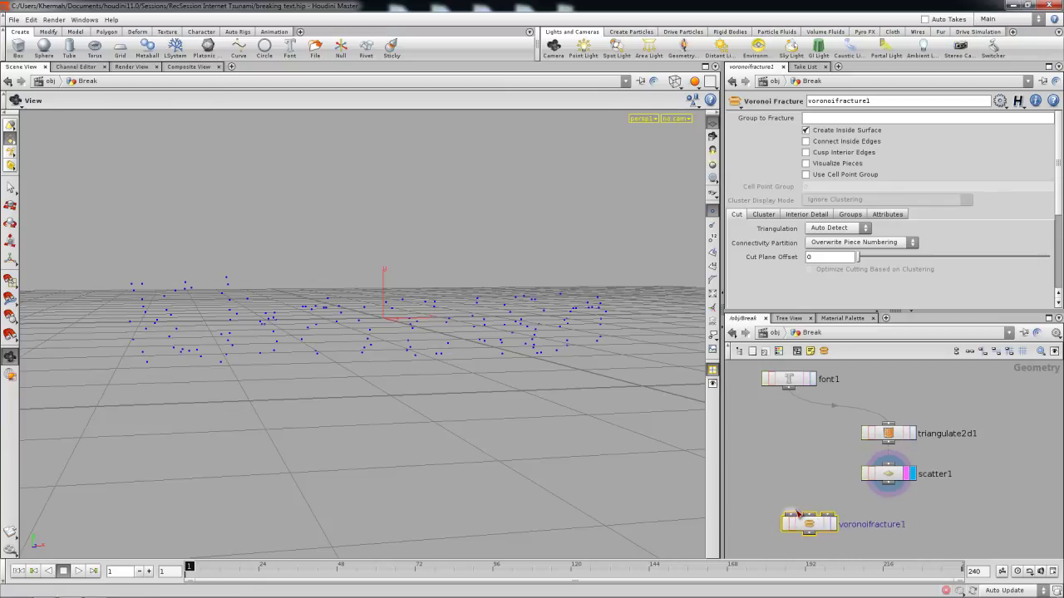
drag(788, 388, 877, 486)
click(831, 523)
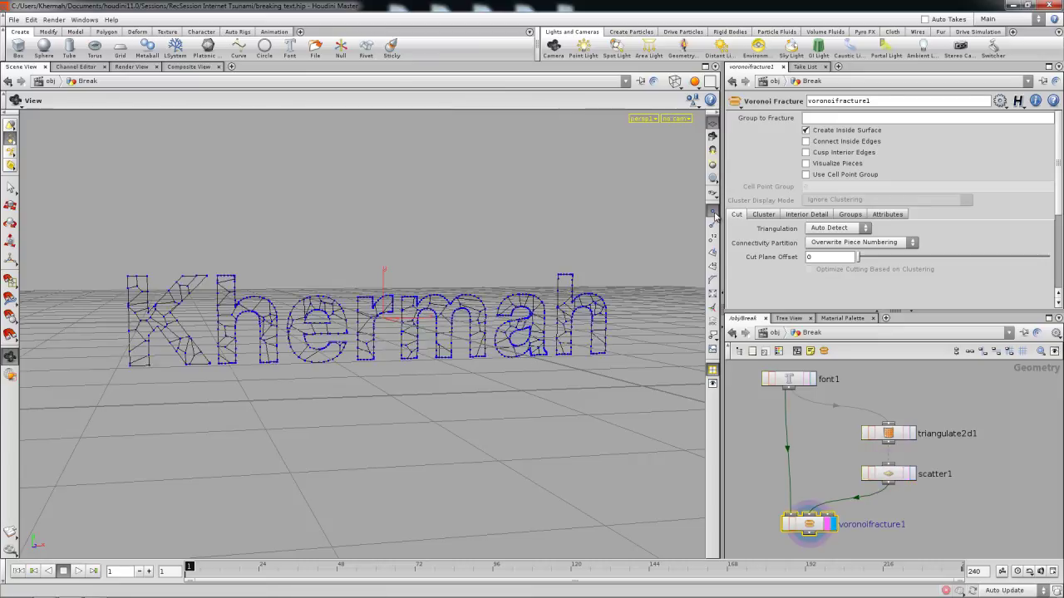
Examine the fractured letters in Flat Wire Shaded display
click(674, 81)
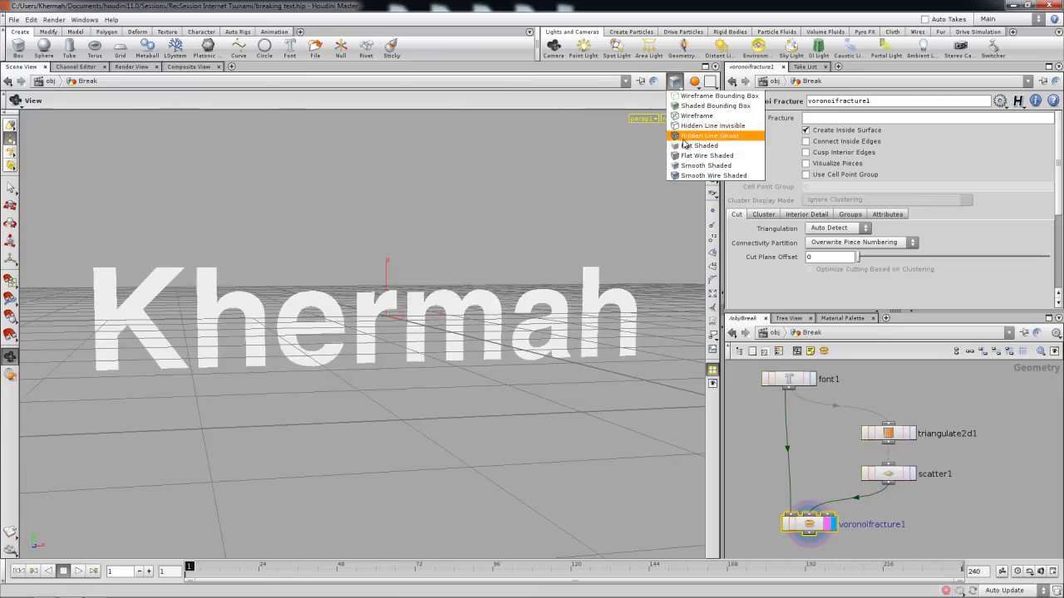
click(707, 156)
scroll(445, 336, up, 1)
drag(445, 335, 469, 329)
middle_drag(399, 329, 473, 325)
drag(473, 325, 477, 337)
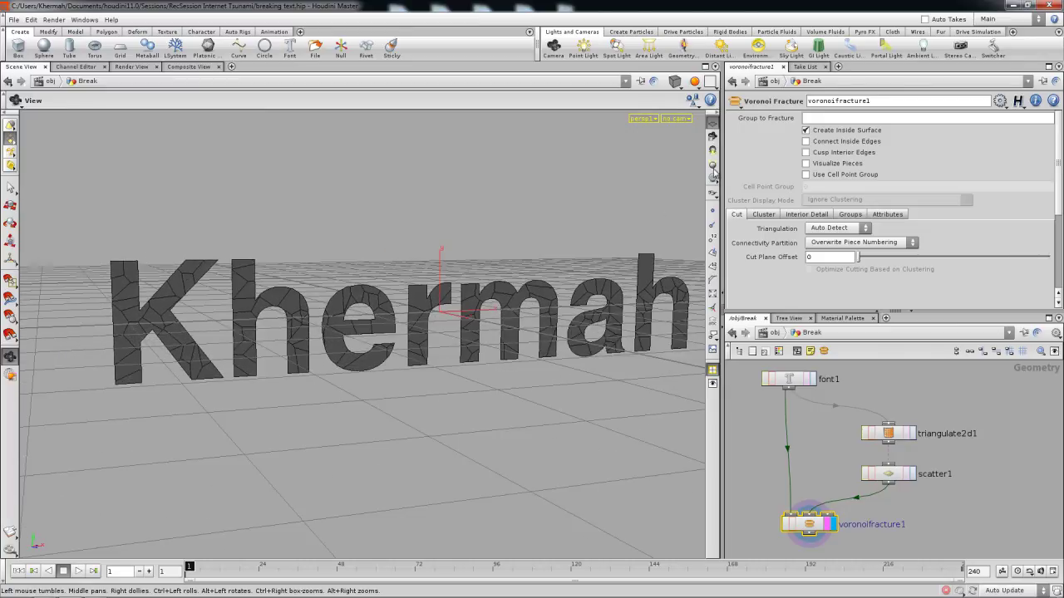
Hide the viewport's reference grid and examine the fractured pieces from several angles
click(715, 127)
middle_drag(508, 337, 530, 344)
drag(530, 344, 552, 354)
right_drag(403, 332, 458, 351)
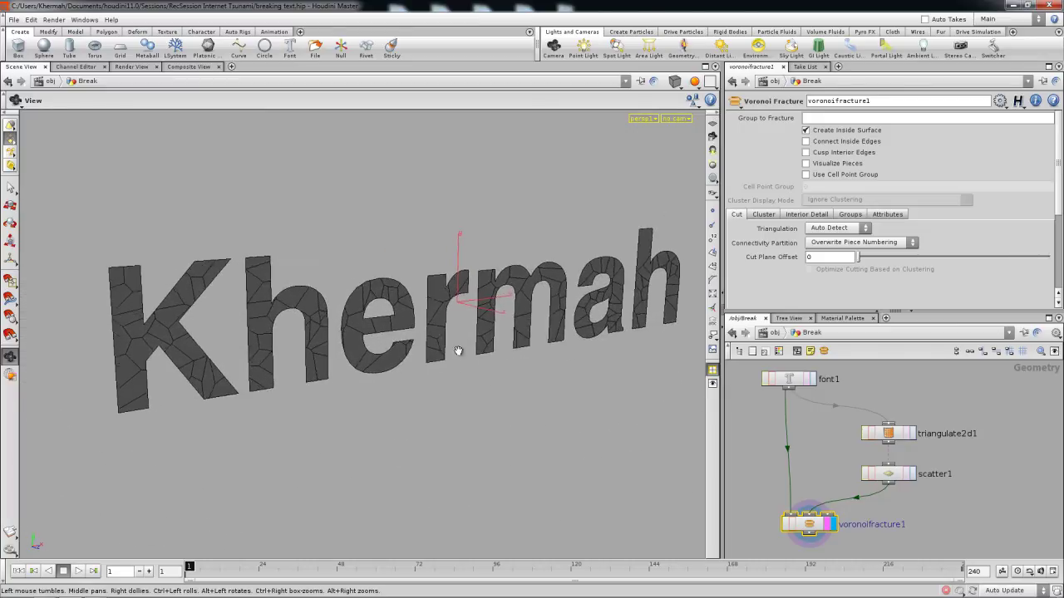
drag(458, 351, 409, 333)
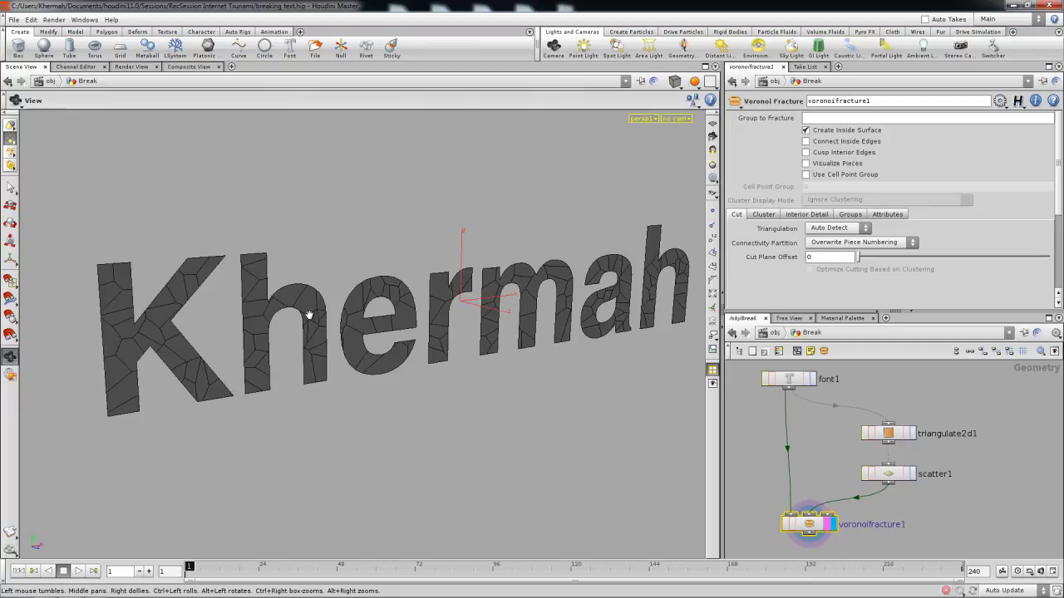
mouse_move(605, 327)
mouse_down()
mouse_move(577, 333)
mouse_move(485, 307)
mouse_move(487, 338)
mouse_move(567, 350)
mouse_move(547, 323)
mouse_up()
Return the viewport to wireframe display with the whole fractured name in view
key(shift+w)
right_drag(546, 323, 477, 354)
drag(477, 354, 498, 369)
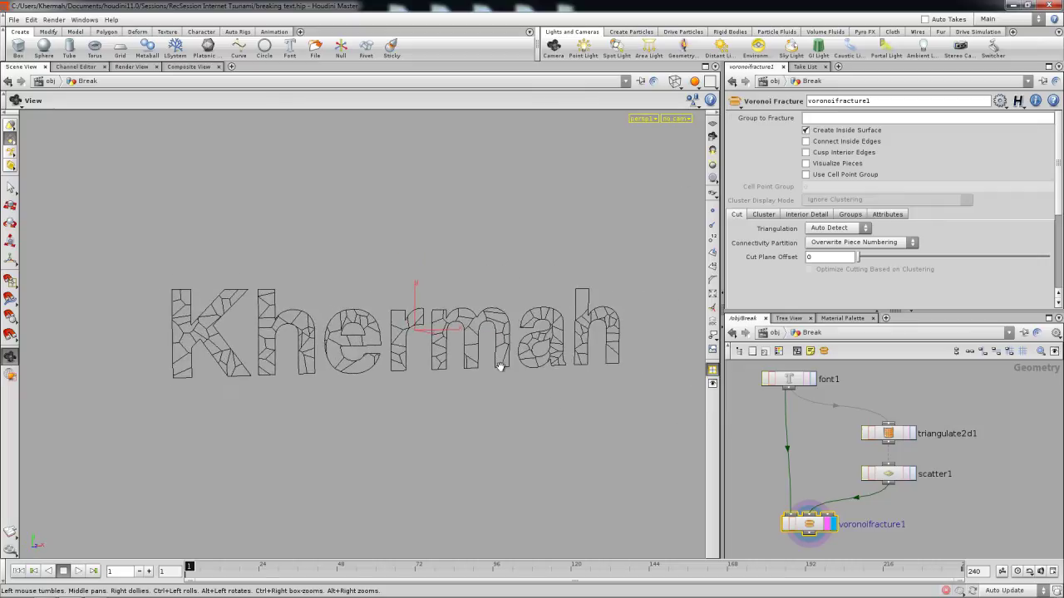
middle_drag(499, 368, 483, 347)
Set scatter1's Number Of Points to 200 and its Random Seed to 4 to vary the fracture pattern
click(889, 474)
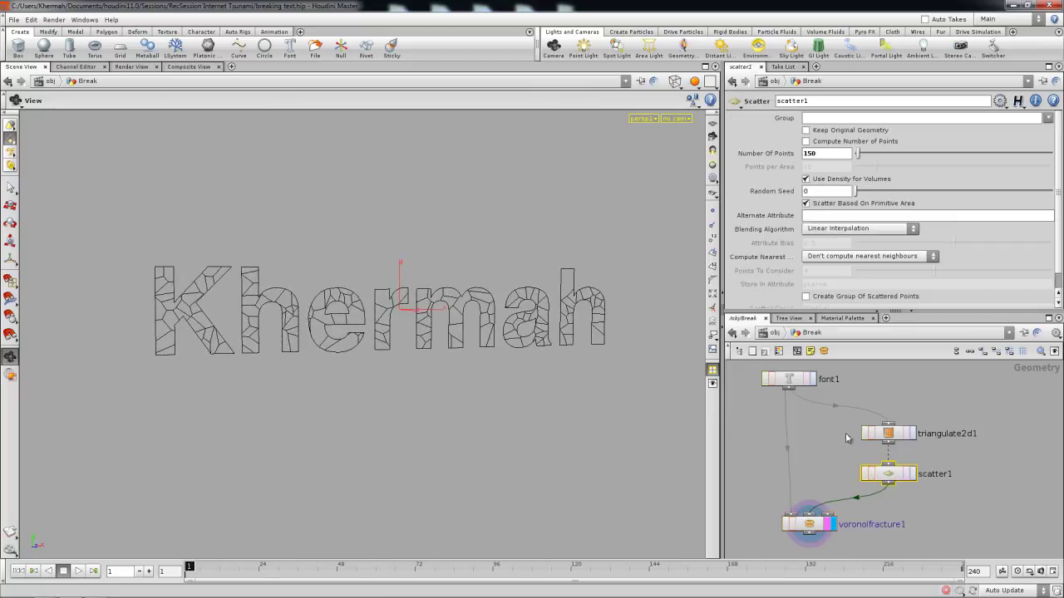
drag(824, 157, 796, 169)
text(20)
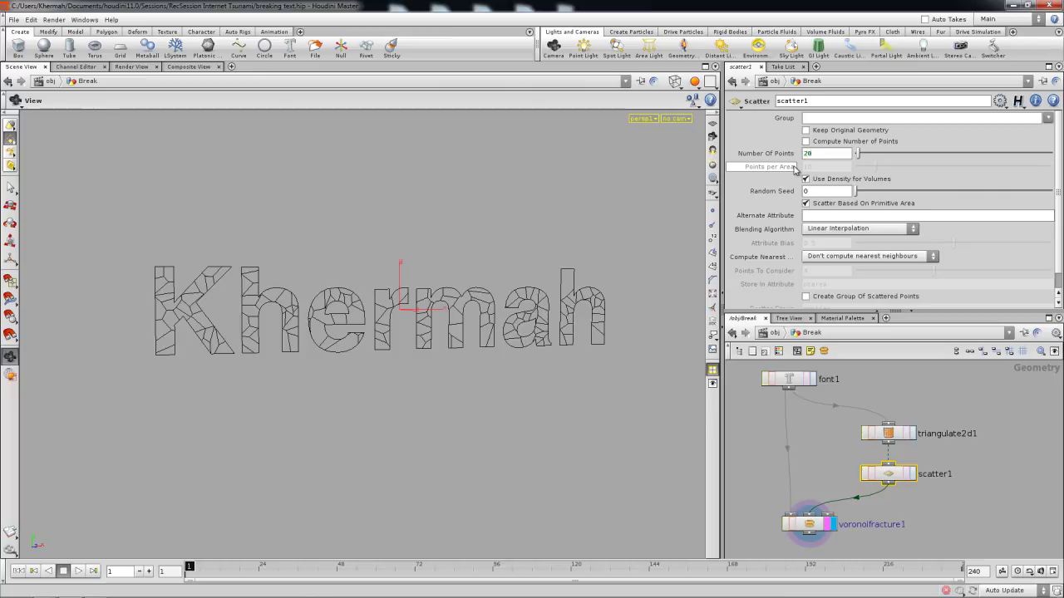
text(0)
key(Return)
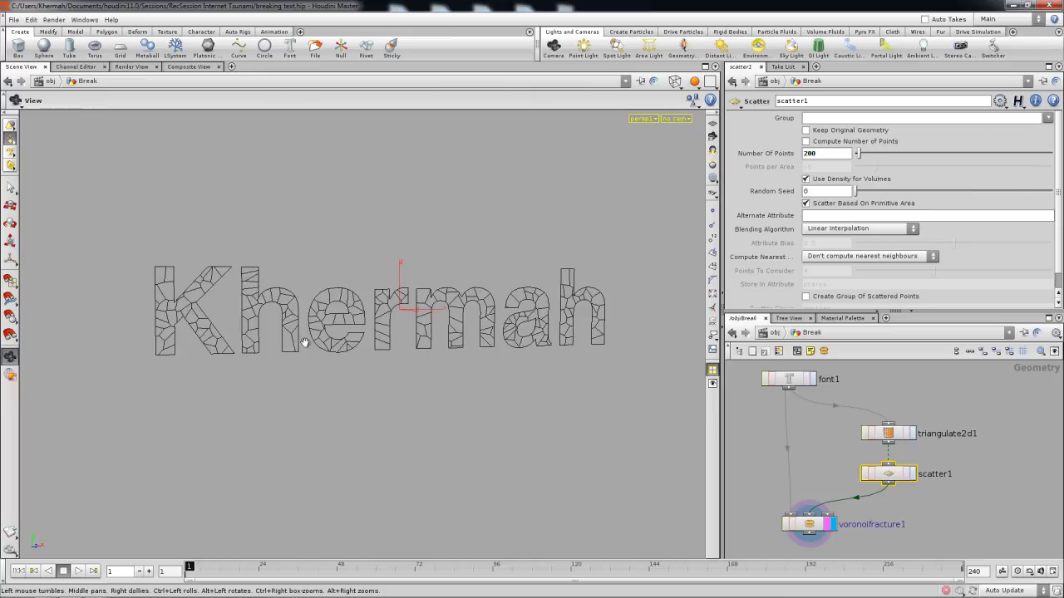
drag(305, 344, 325, 333)
drag(854, 201, 939, 198)
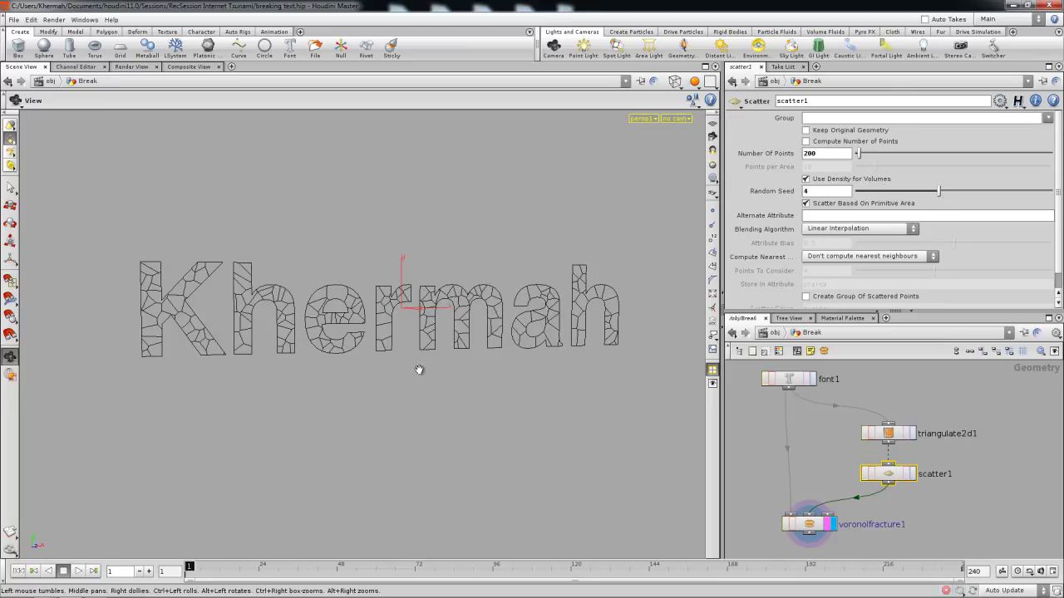
Inspect the node information of voronoifracture1, reading how many primitives each piece group contains
middle_drag(755, 497, 772, 436)
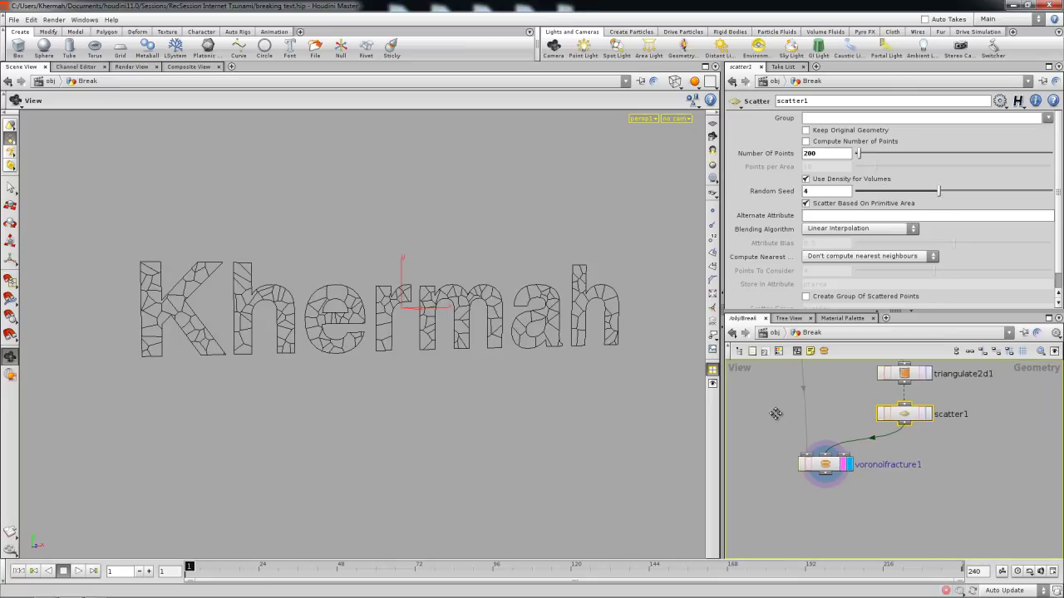
middle_click(827, 471)
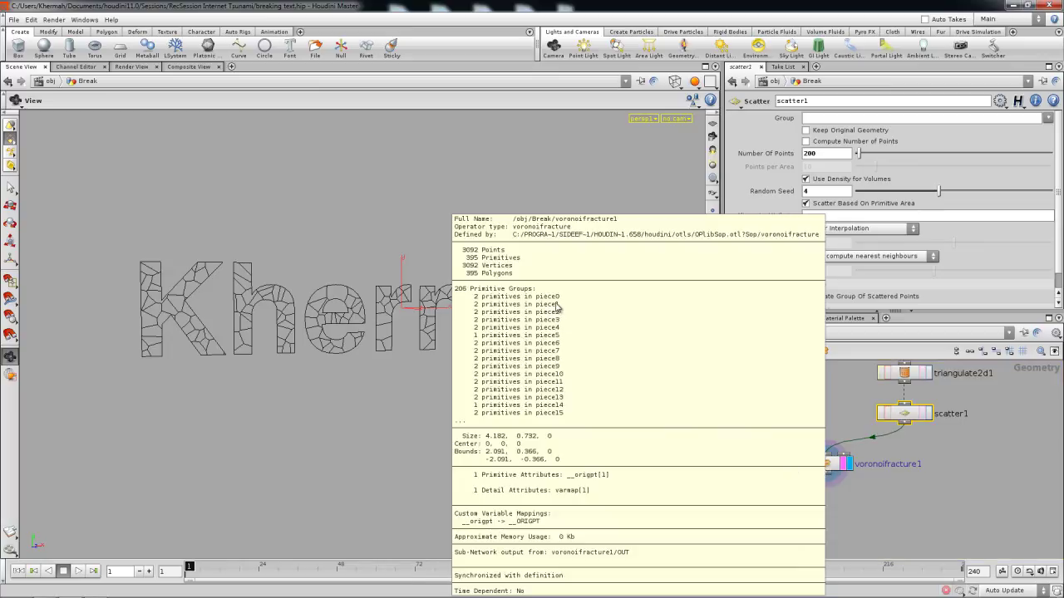
middle_click(826, 467)
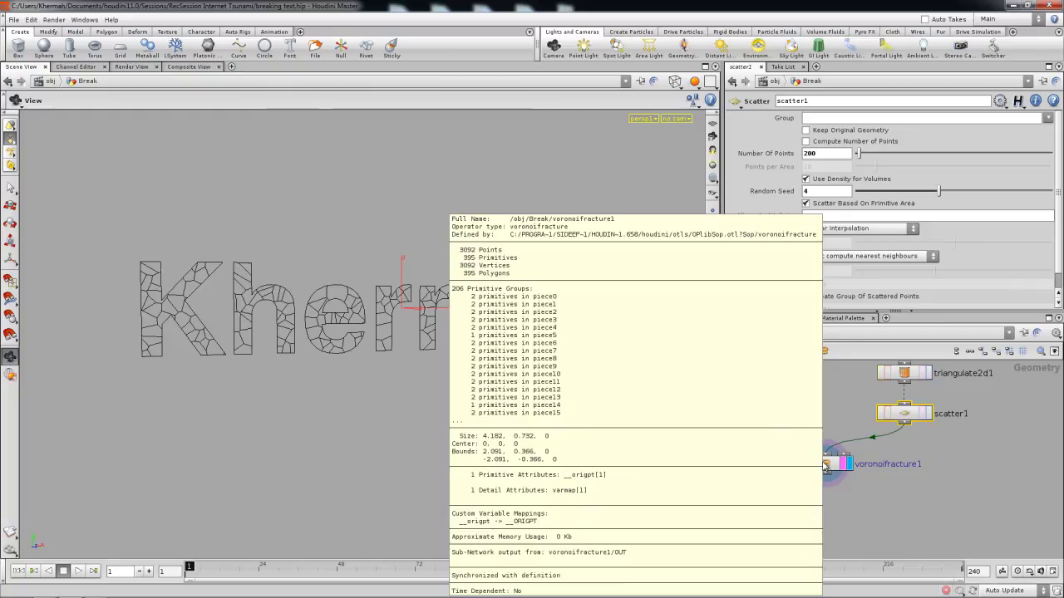
Select one fracture primitive in the final letter h and move it about 0.39 forward along Z to check for duplicate faces
drag(488, 332, 522, 332)
key(s)
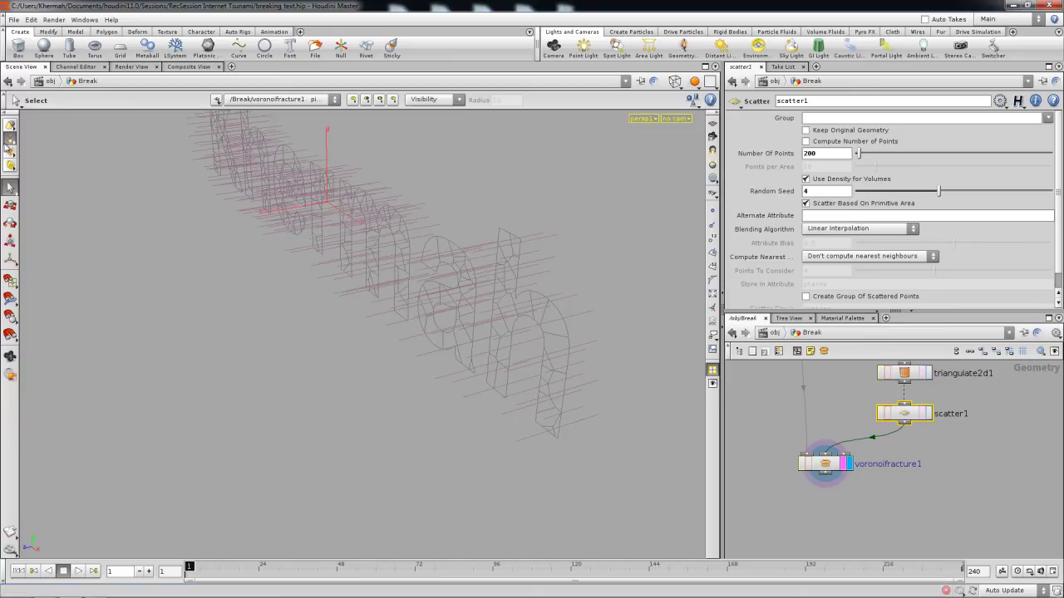
click(15, 144)
click(67, 173)
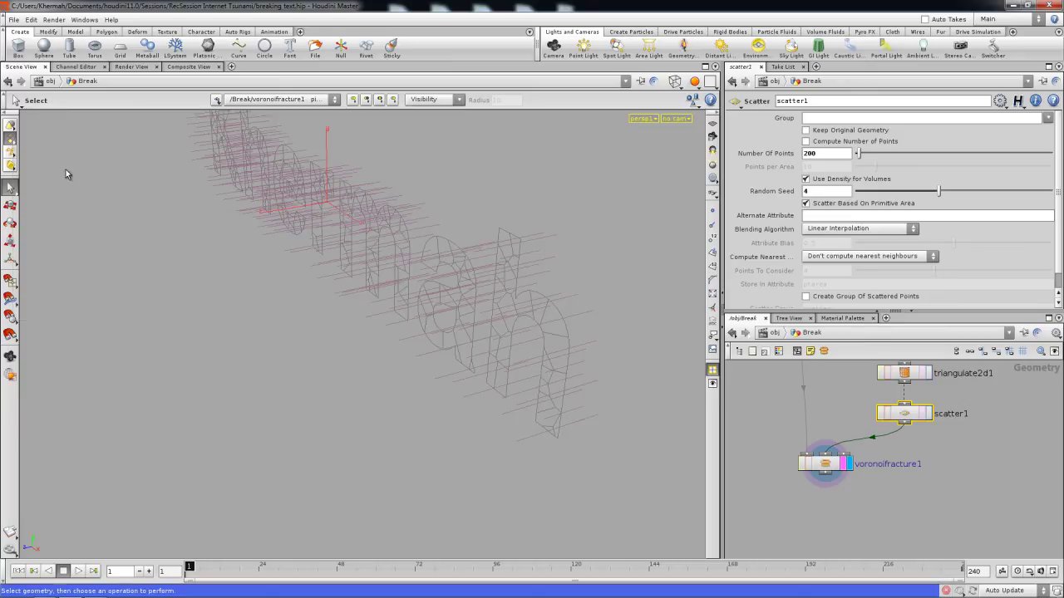
key(w)
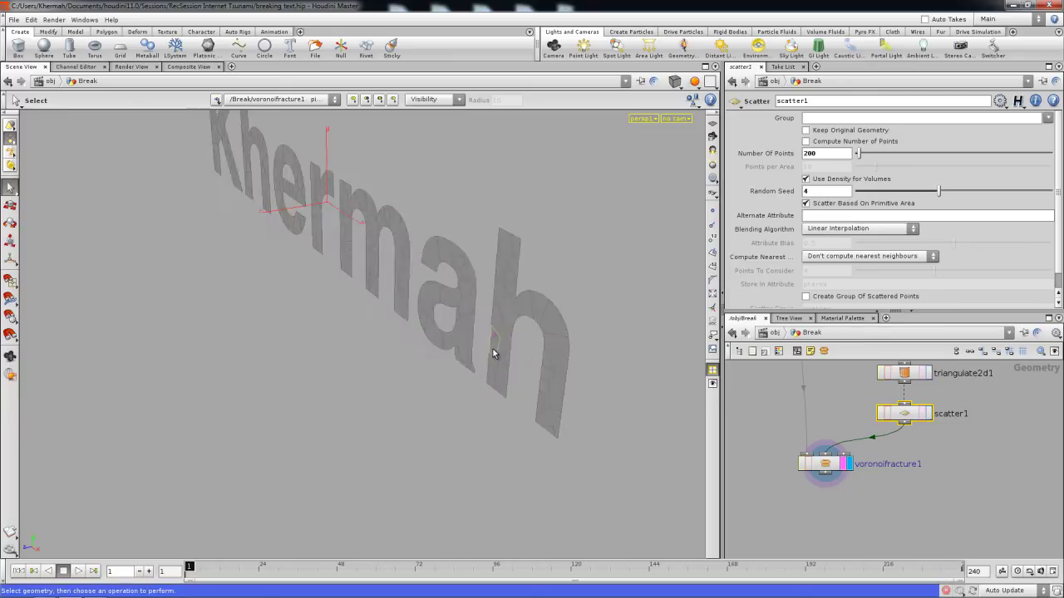
key(w)
key(t)
click(494, 340)
drag(475, 350, 394, 373)
alt+right_drag(468, 350, 536, 352)
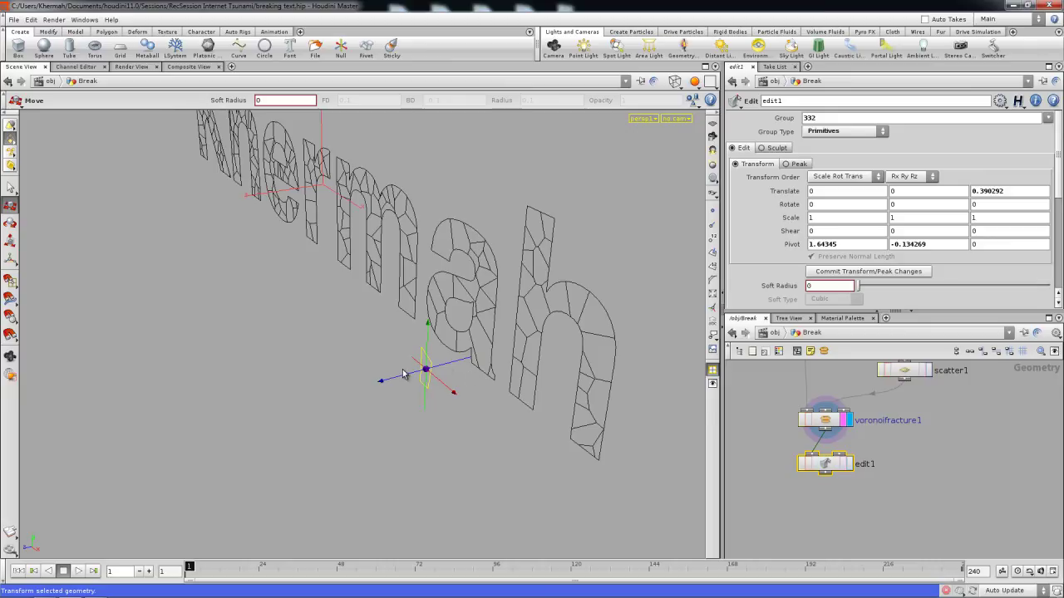
Add a second edit after voronoifracture1, moving the overlapping primitive in the h about 0.11 along Z
click(526, 361)
drag(502, 359, 440, 378)
click(534, 355)
drag(508, 360, 464, 373)
click(528, 359)
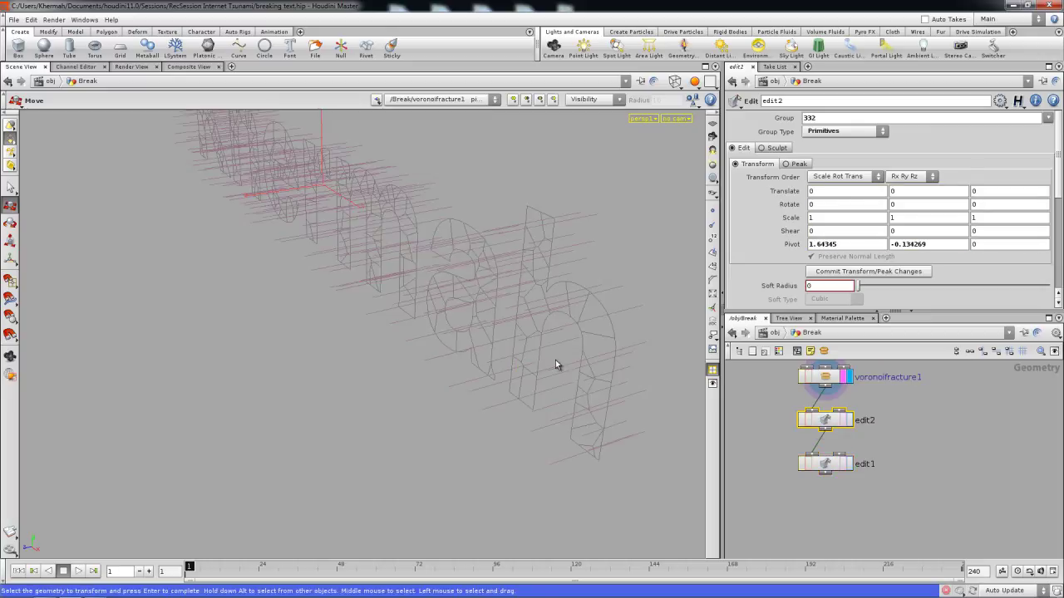
click(535, 355)
drag(506, 359, 483, 362)
key(s)
click(540, 363)
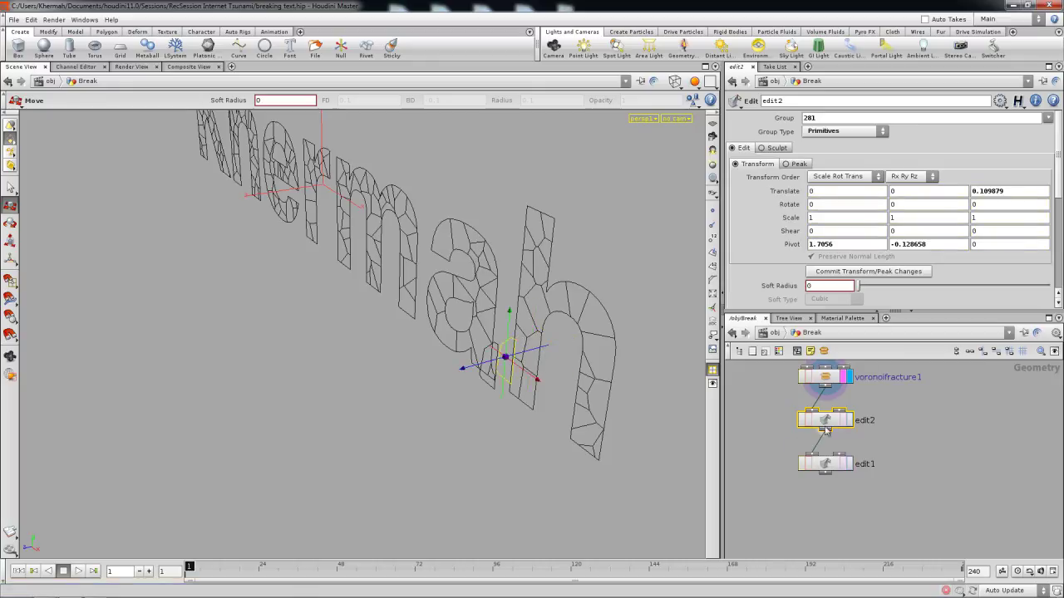
Delete the two test Edit nodes, edit1 and edit2, below voronoifracture1
scroll(874, 467, down, 1)
drag(872, 484, 788, 418)
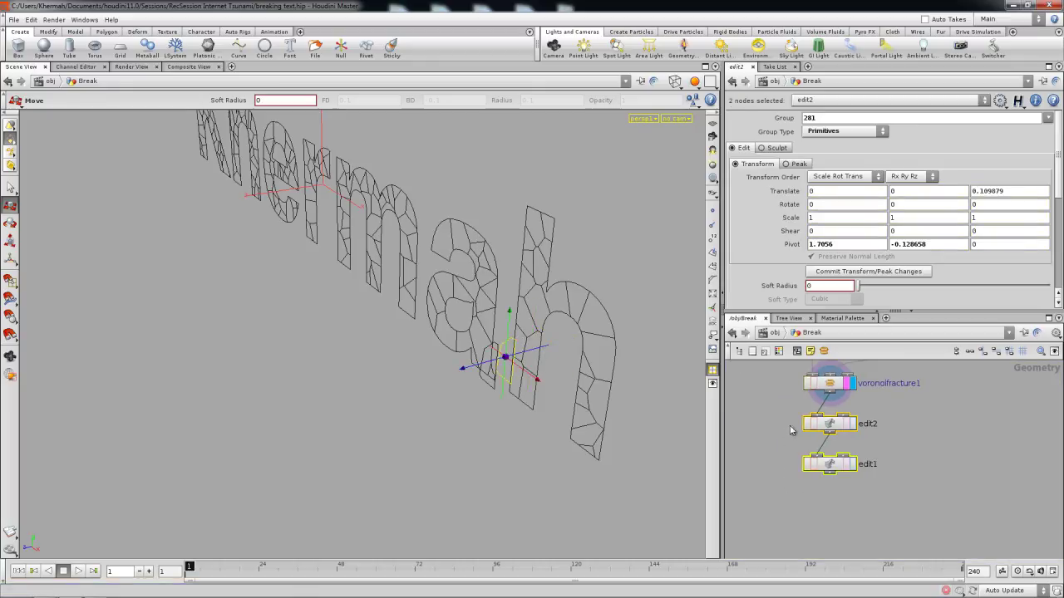
key(Delete)
middle_drag(817, 436, 817, 464)
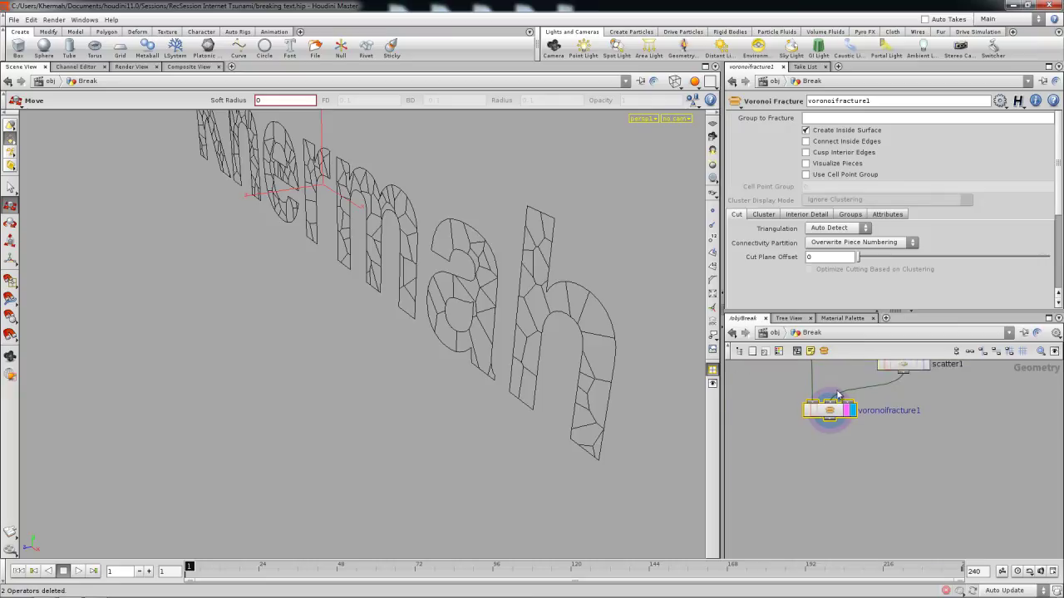
Turn off Create Inside Surface on voronoifracture1 and test it by moving one piece of the h about 0.05 along Z
click(805, 130)
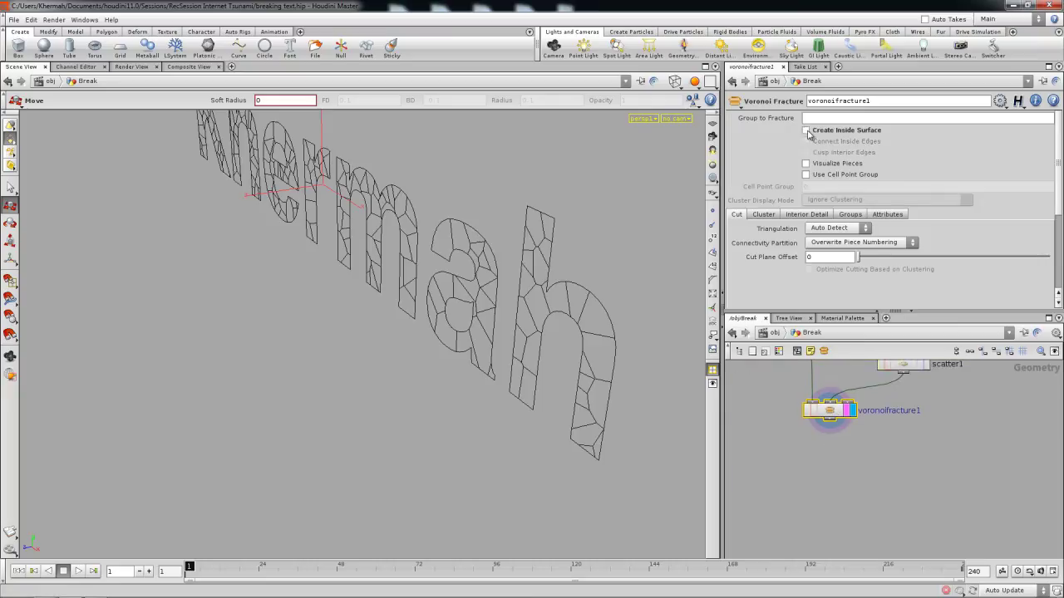
click(534, 360)
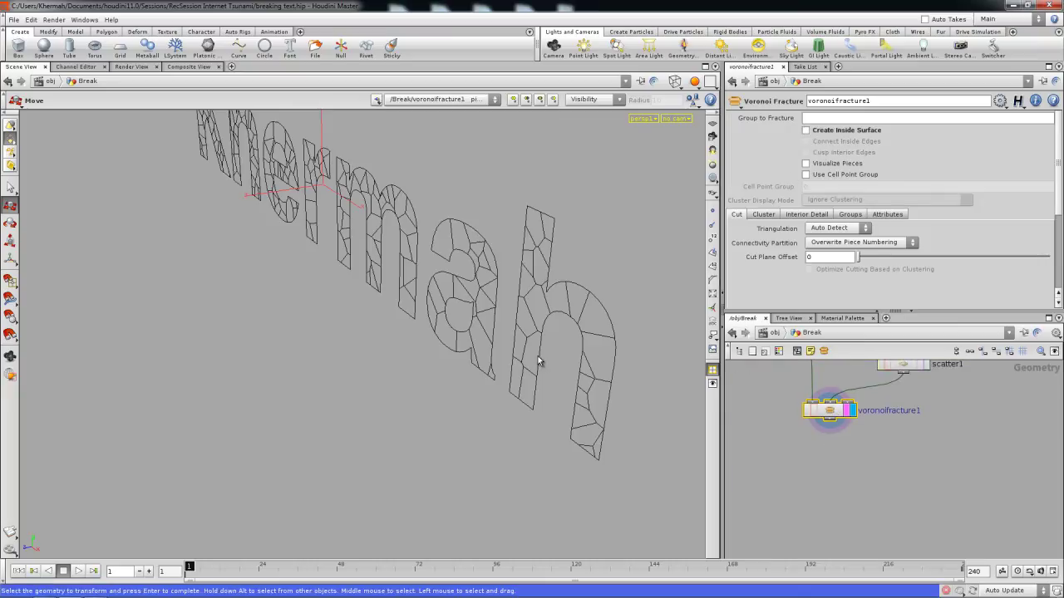
mouse_move(502, 360)
mouse_down()
mouse_move(435, 378)
mouse_move(497, 373)
mouse_up()
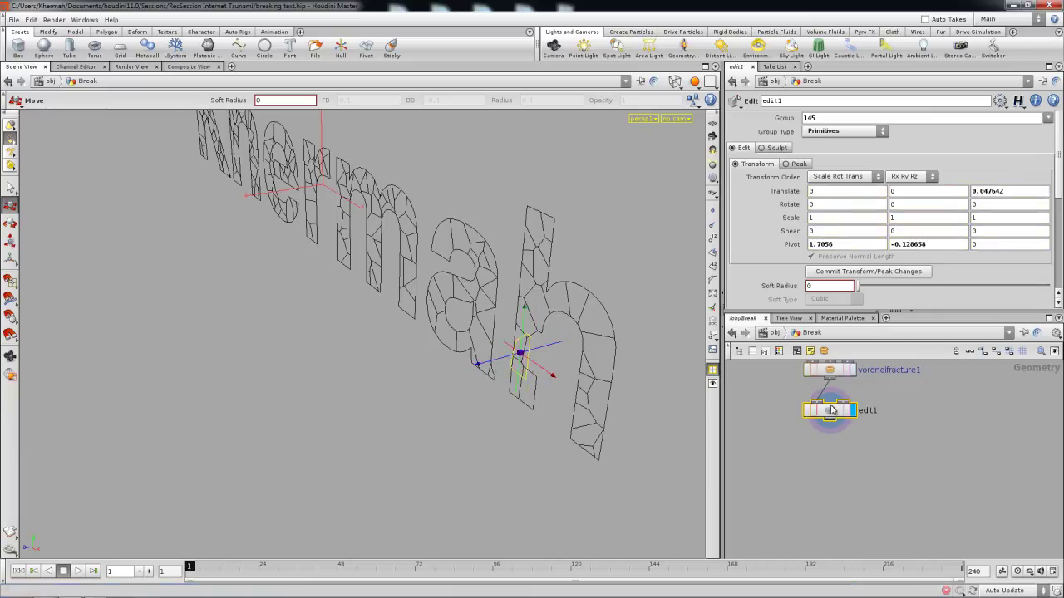
Delete the test Edit node and inspect the primitives per piece in voronoifracture1's node information
key(Delete)
middle_drag(821, 414, 821, 454)
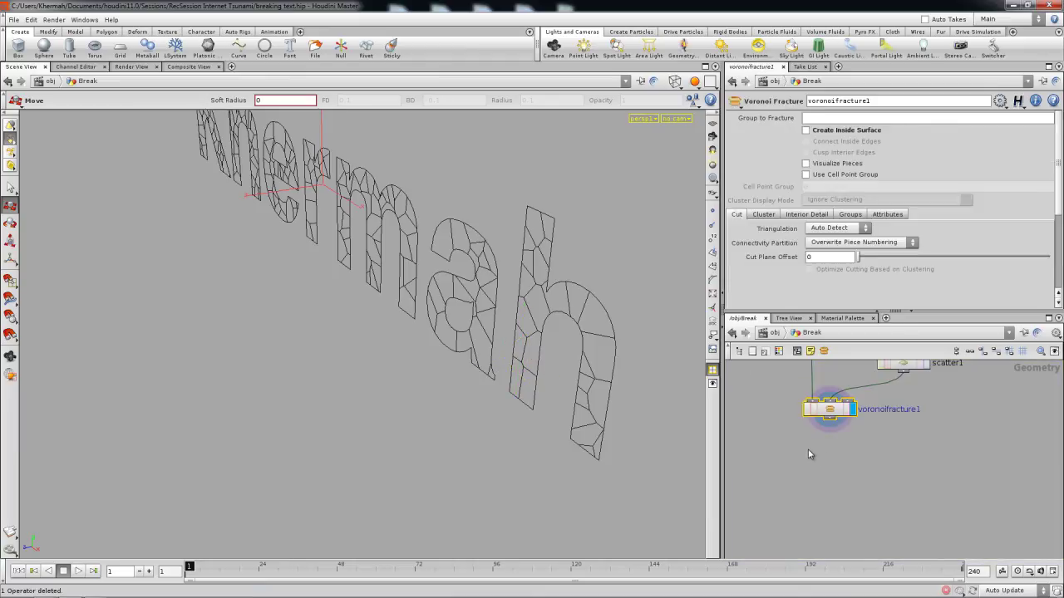
middle_click(835, 409)
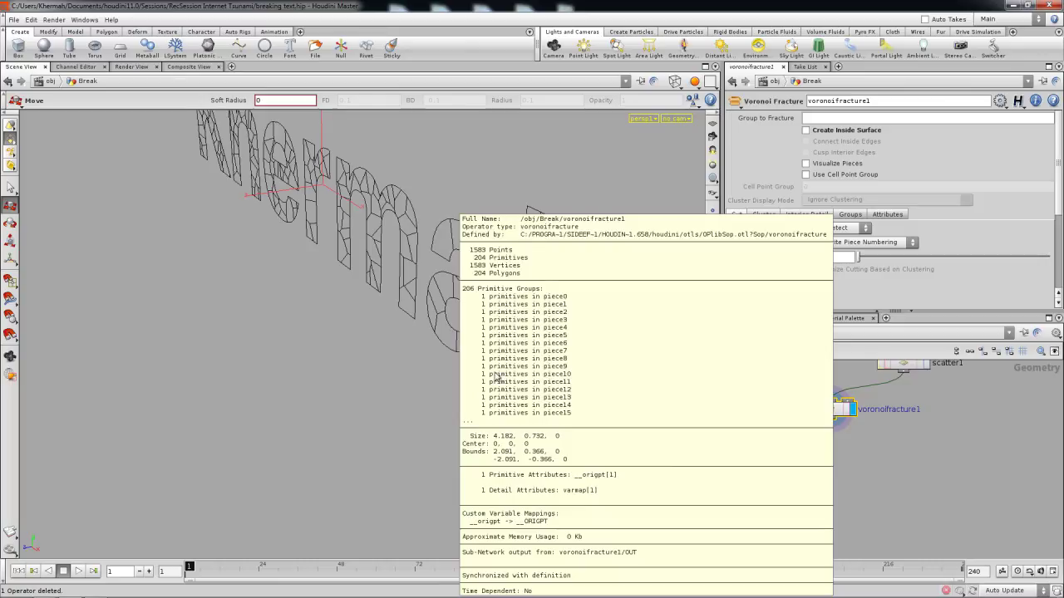
Add a Group node below voronoifracture1, connect it to the fracture output and make it the displayed node
middle_drag(808, 443, 818, 458)
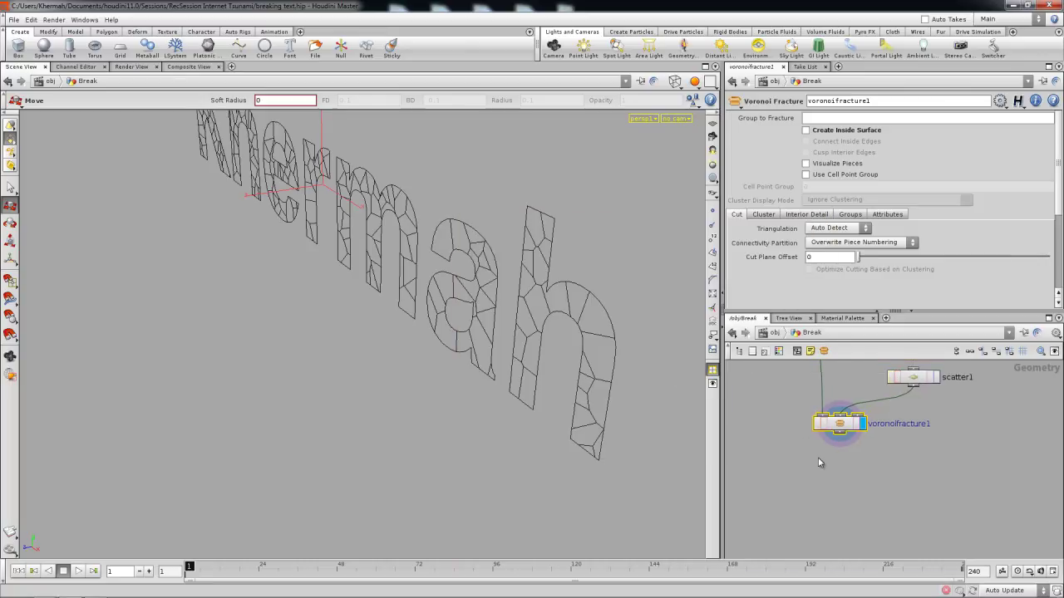
key(Tab)
text(gr)
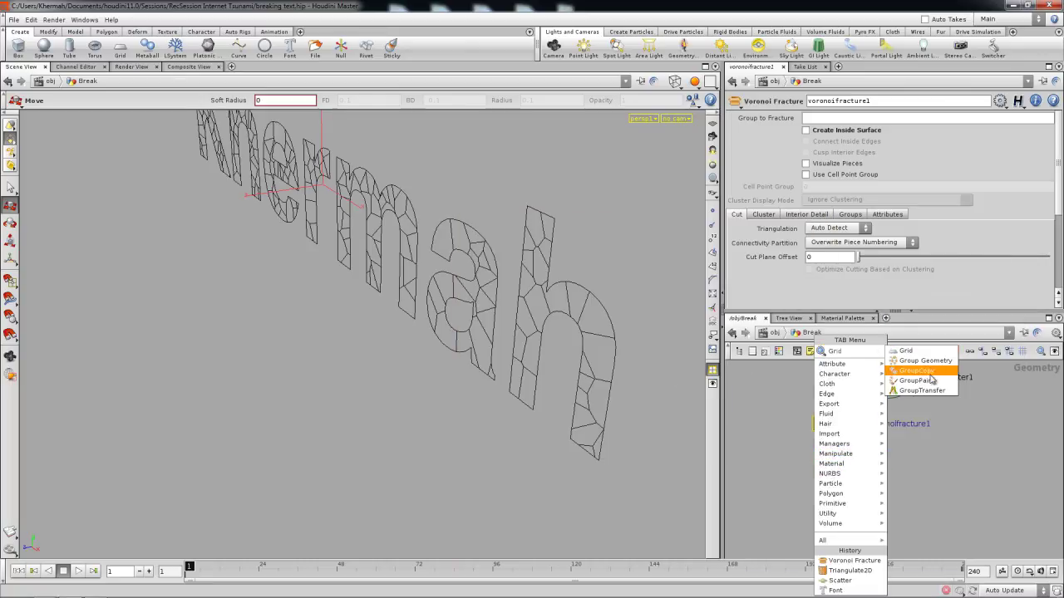
click(937, 362)
click(841, 471)
click(840, 427)
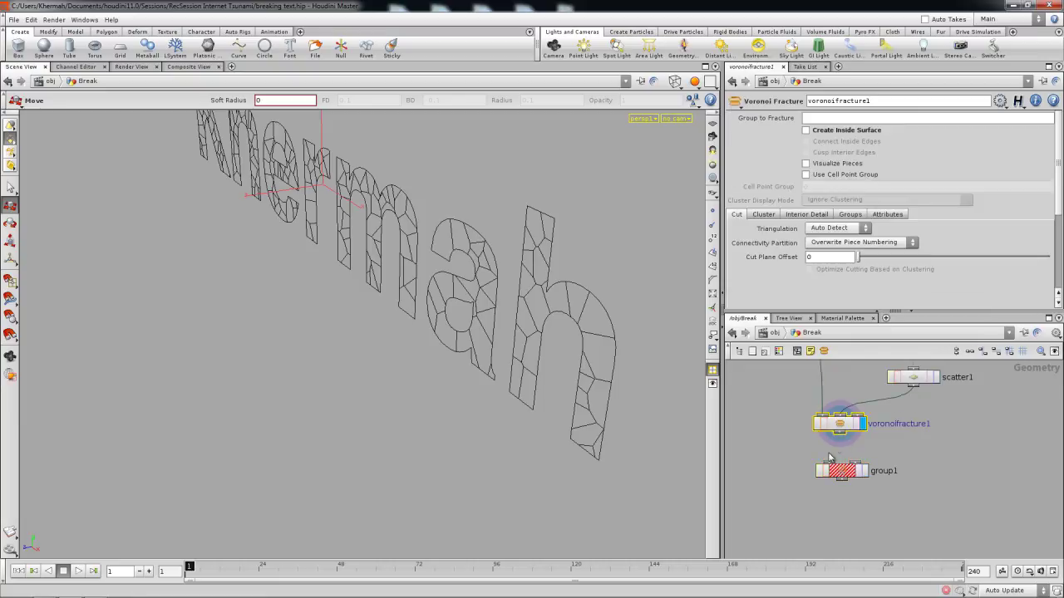
drag(838, 470, 839, 467)
click(863, 464)
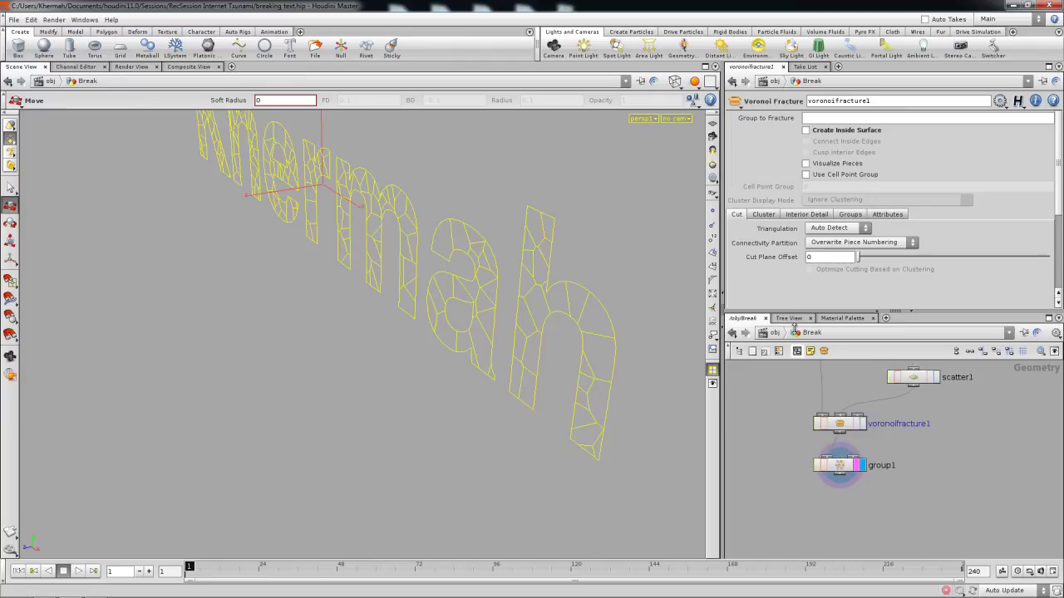
Disable group1's number-based grouping, set it to delete all groups with the pattern *, and check its node information
click(840, 473)
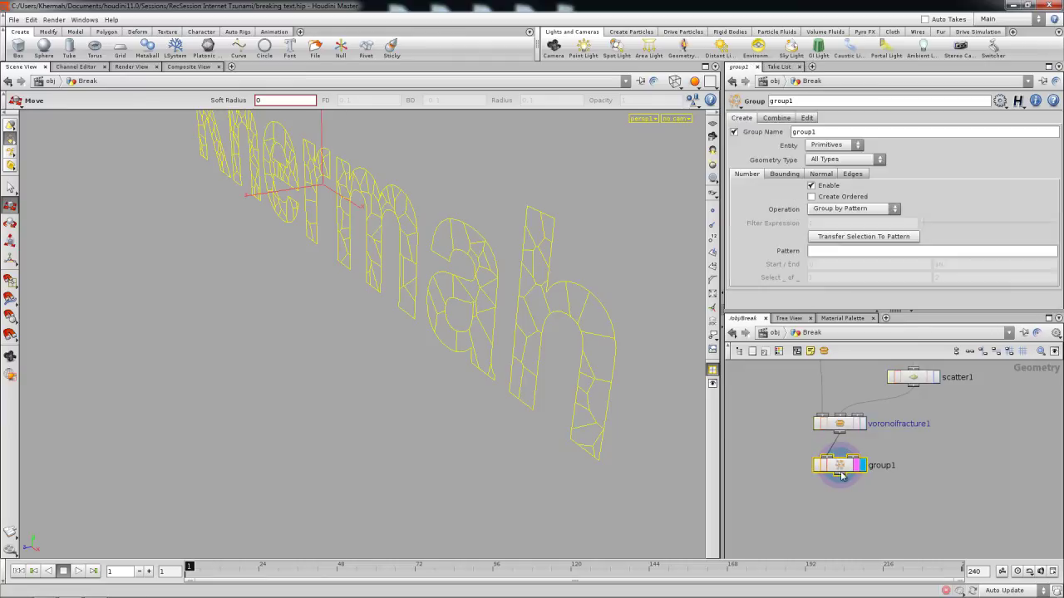
click(811, 185)
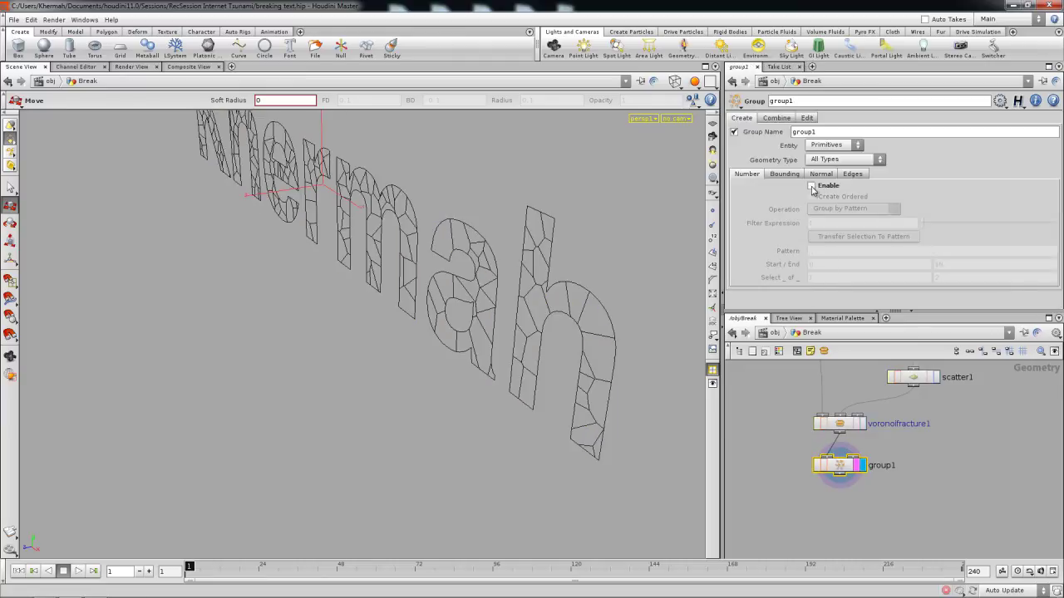
click(807, 119)
click(817, 132)
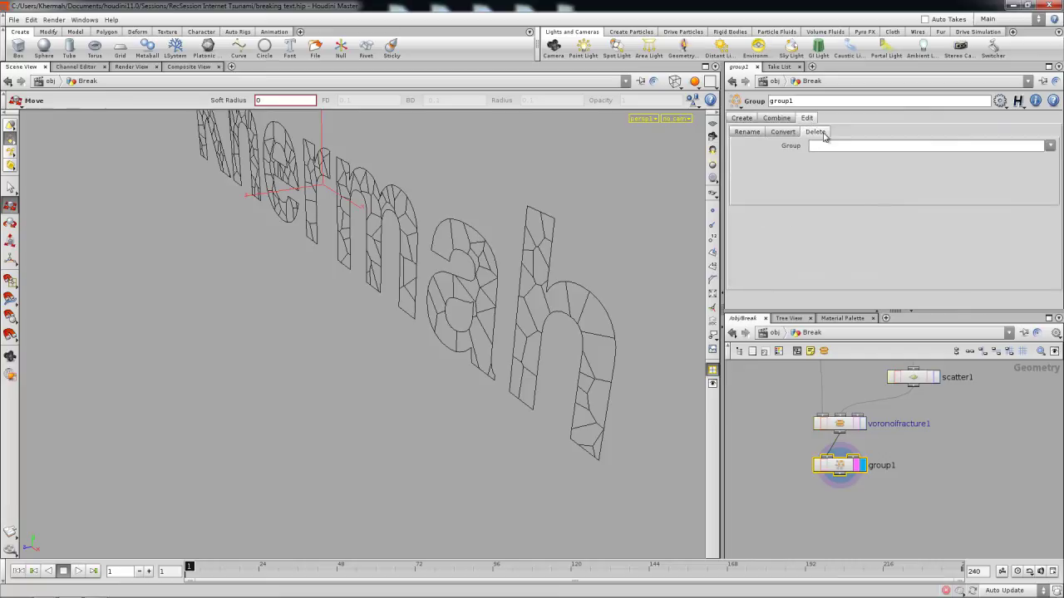
click(1049, 146)
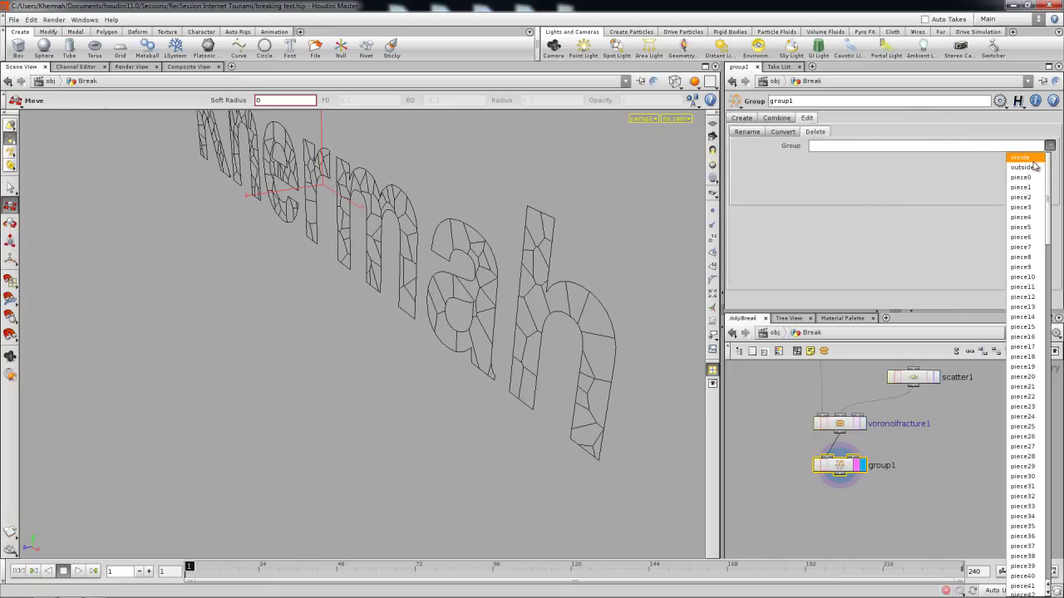
click(855, 185)
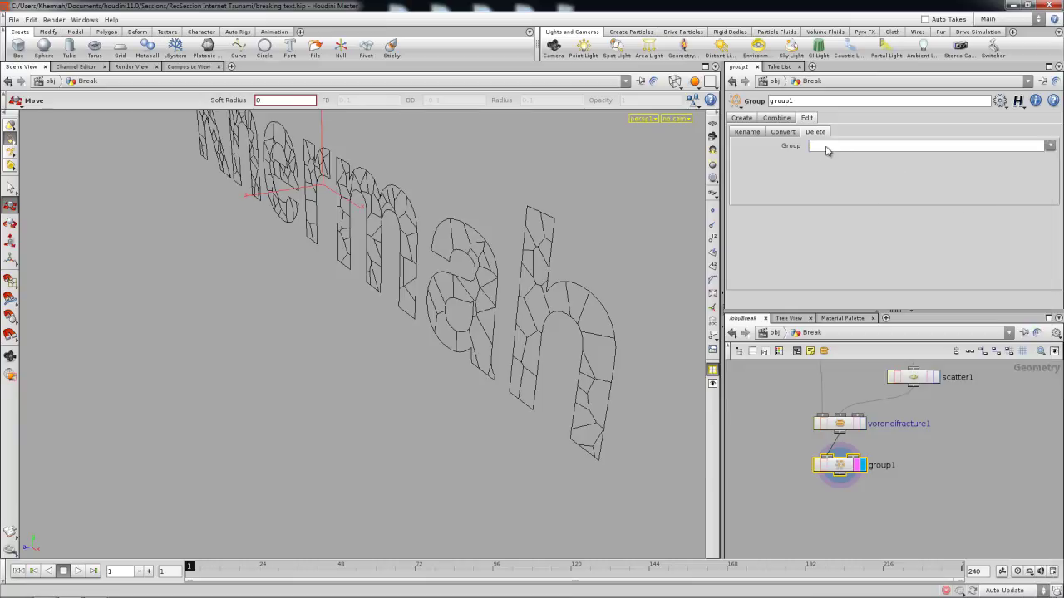
text(*)
middle_click(843, 467)
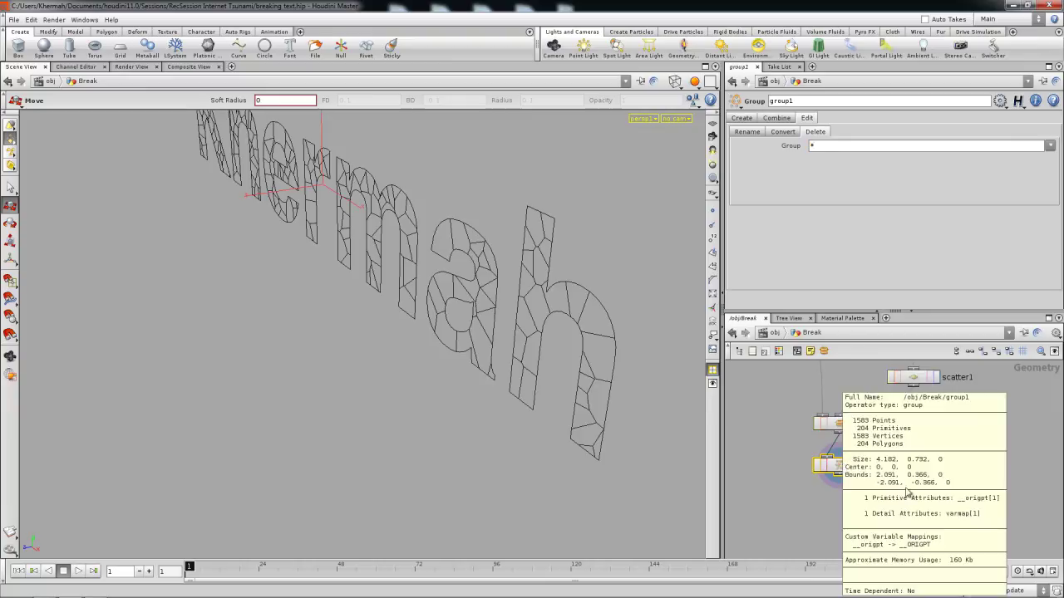